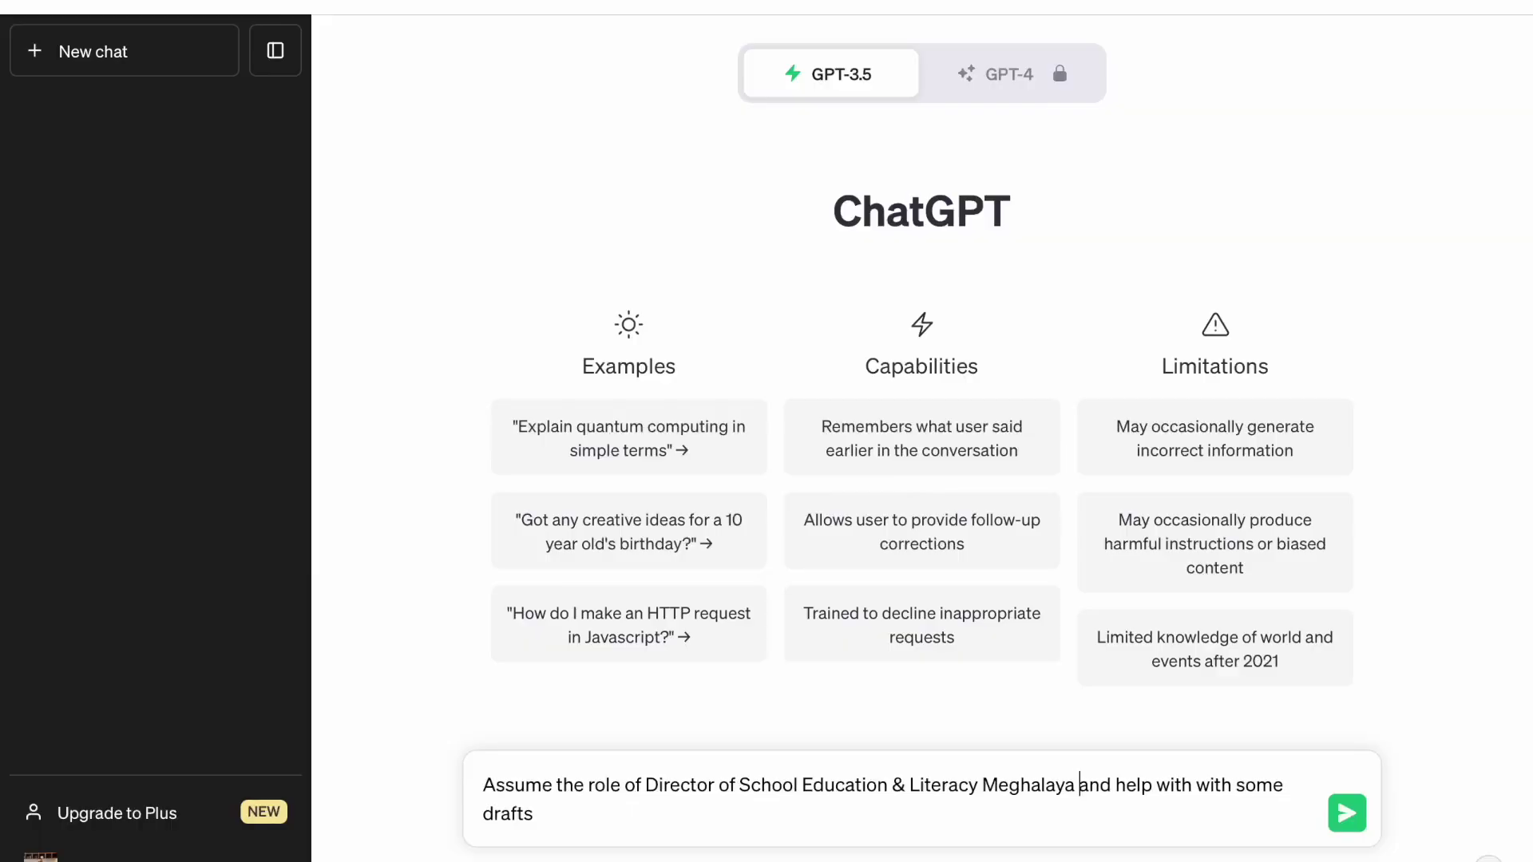
# Send the prompt asking ChatGPT to act as Meghalaya's Director of School Education & Literacy
pyautogui.click(690, 812)
pyautogui.press('Return')
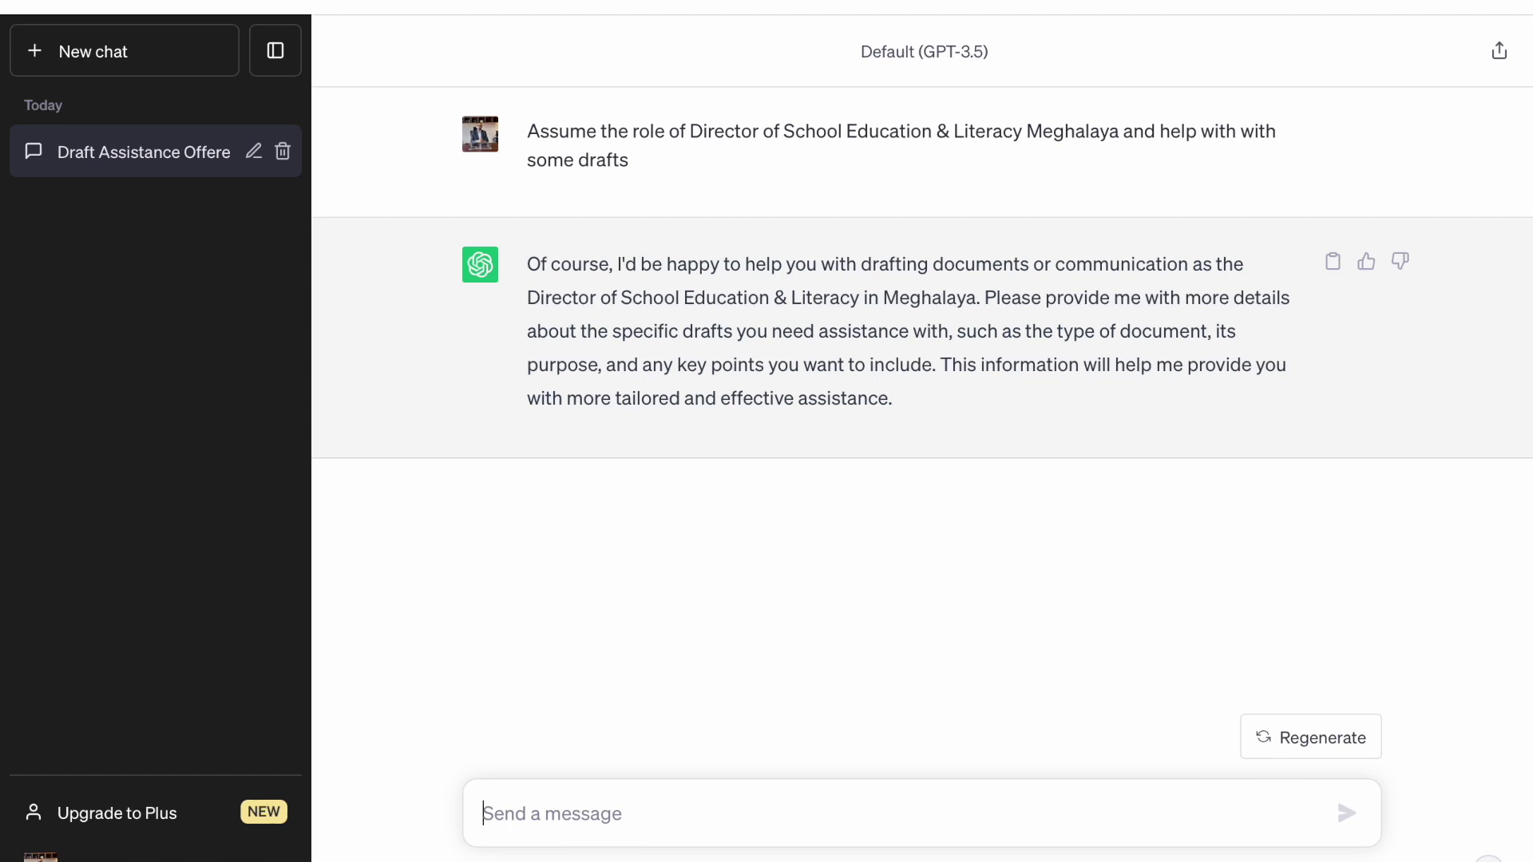
# Enter the prompt asking for a letter to Director, DERT requesting Vidya Pravesh guidelines
pyautogui.write('Write ')
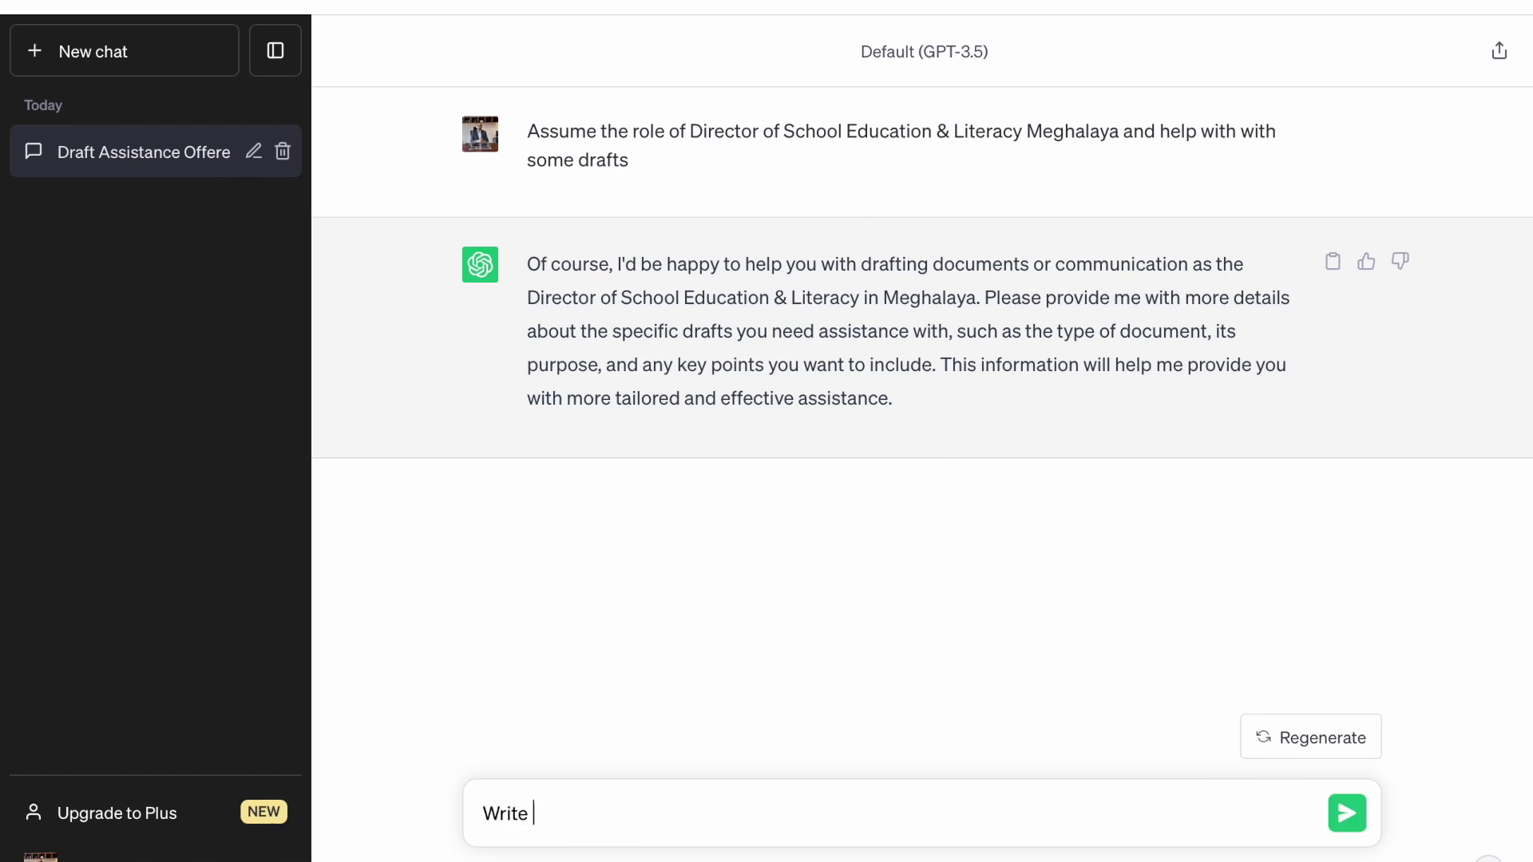
pyautogui.write('a letter to Director, ')
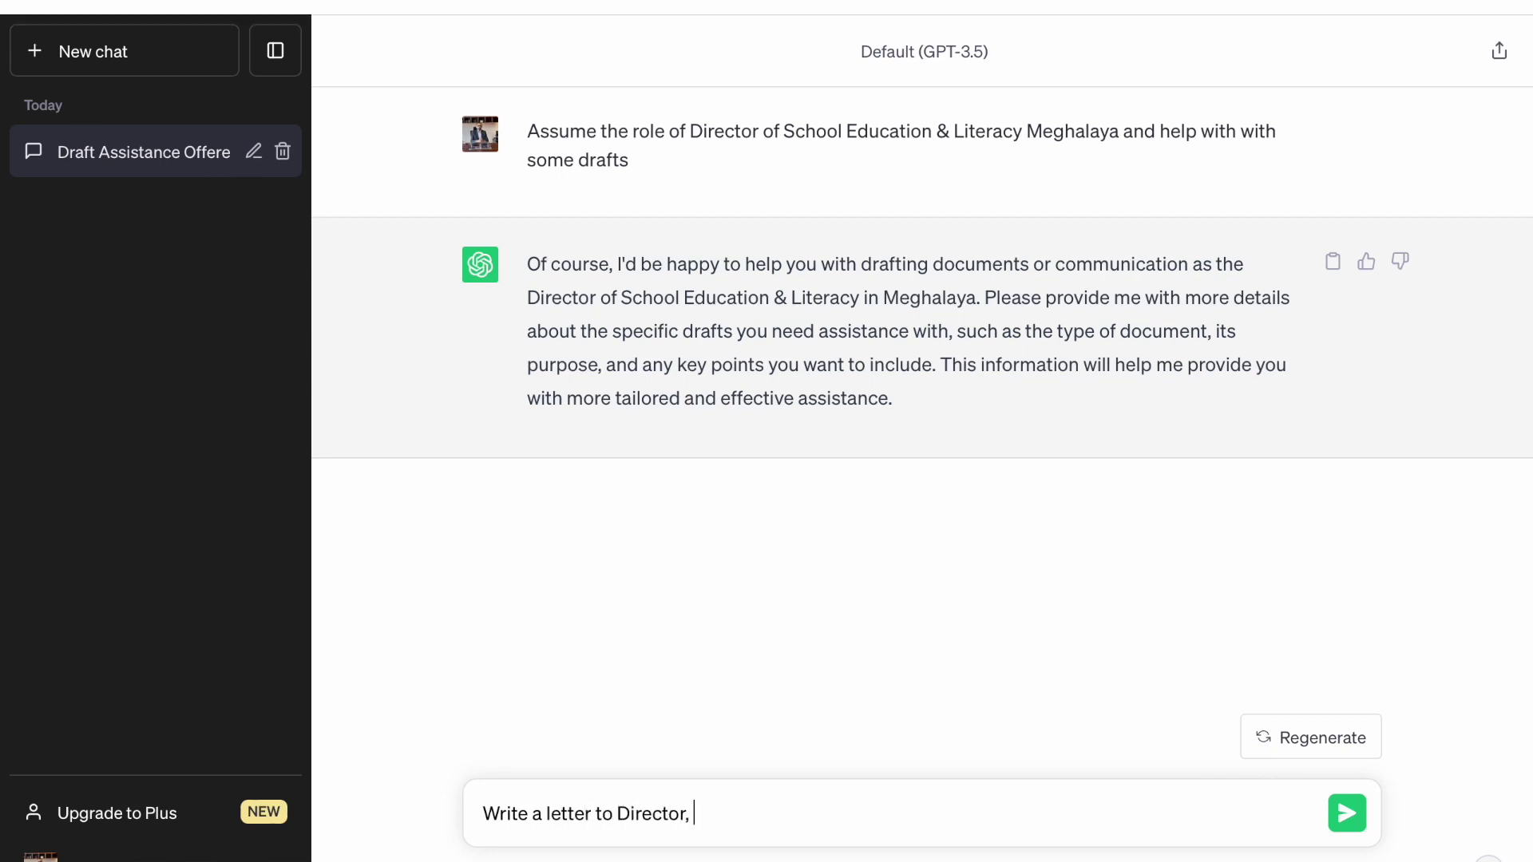
pyautogui.write('DERT re')
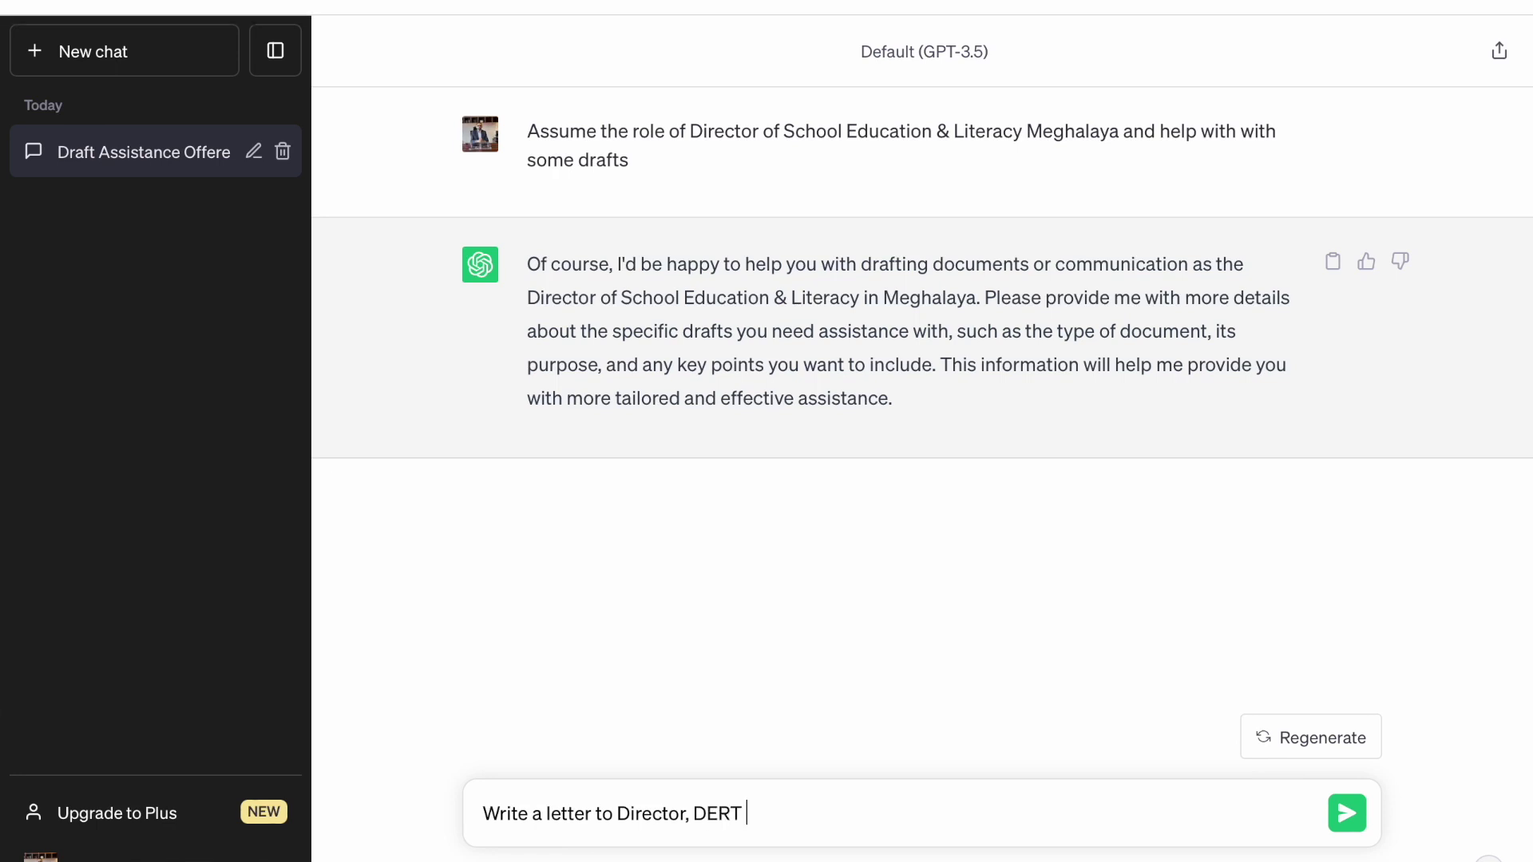
pyautogui.write('questing')
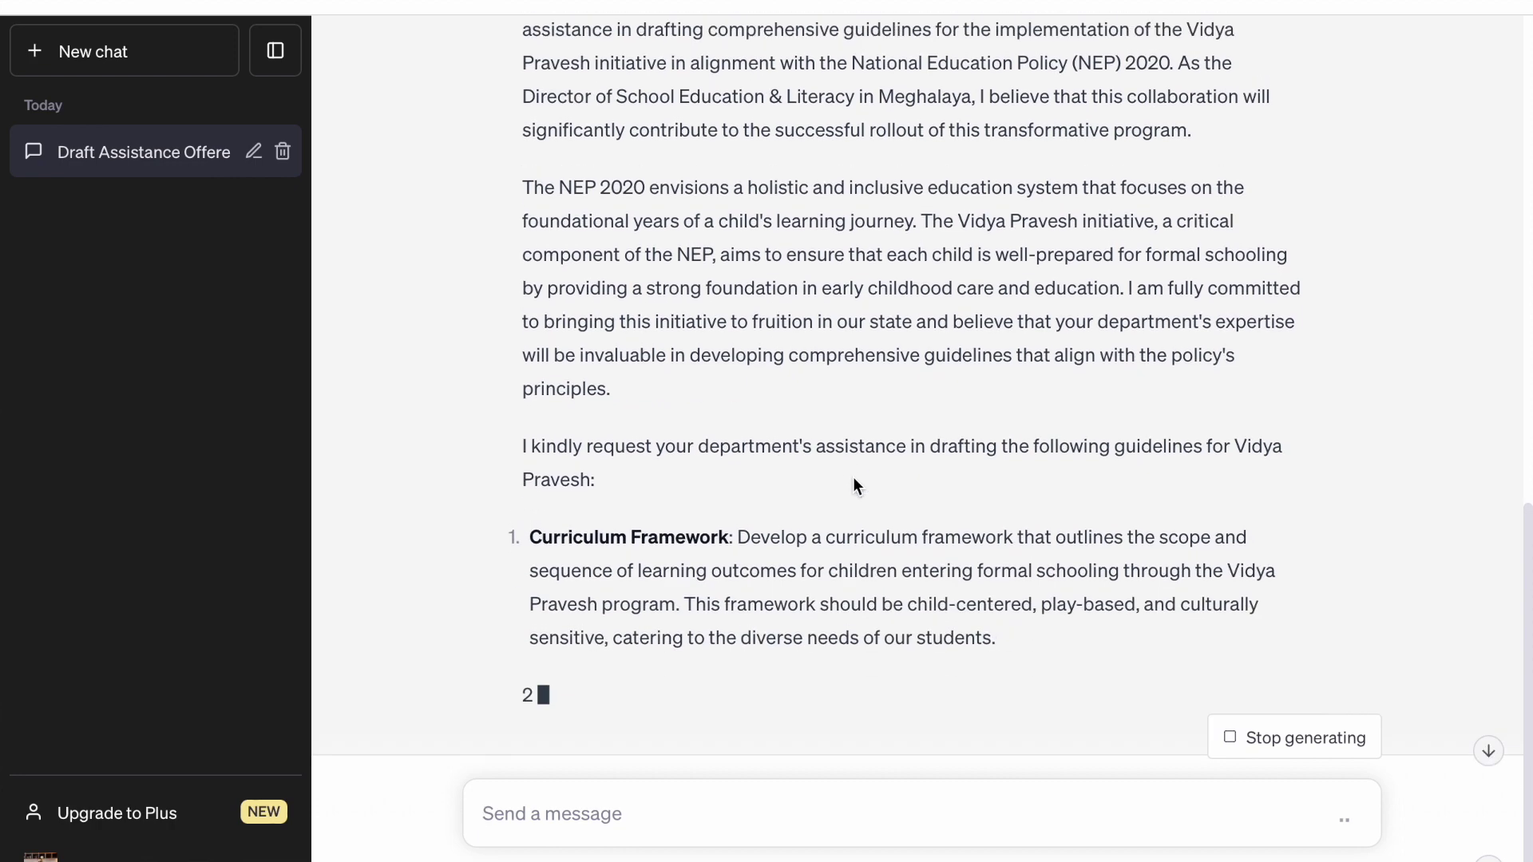
pyautogui.scroll(12, 854, 479)
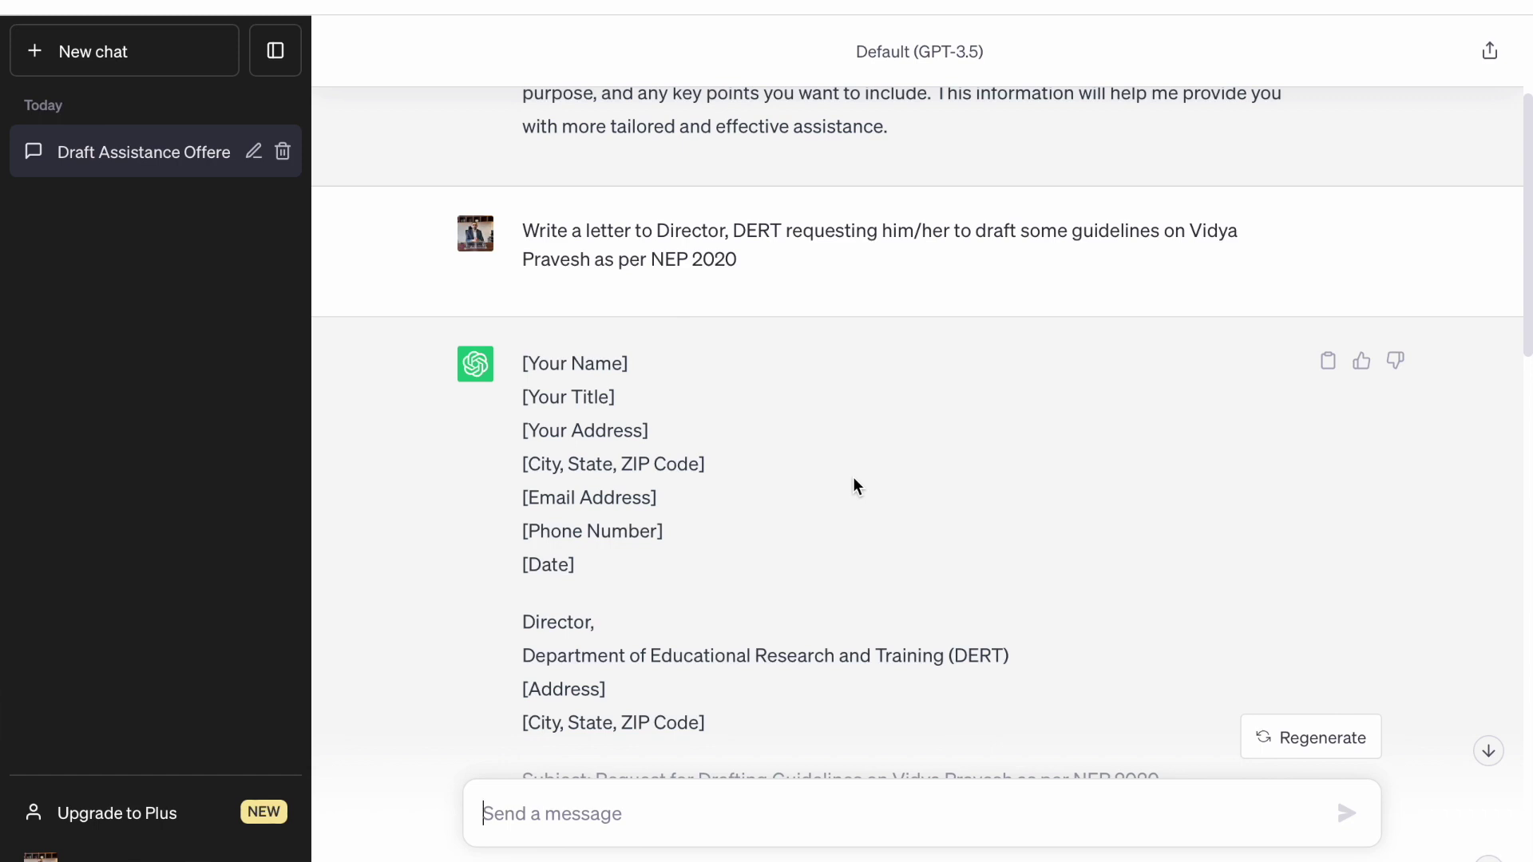
# Review the Vidya Pravesh letter, highlighting its Subject line, opening and NEP 2020 paragraph
pyautogui.scroll(1, 856, 485)
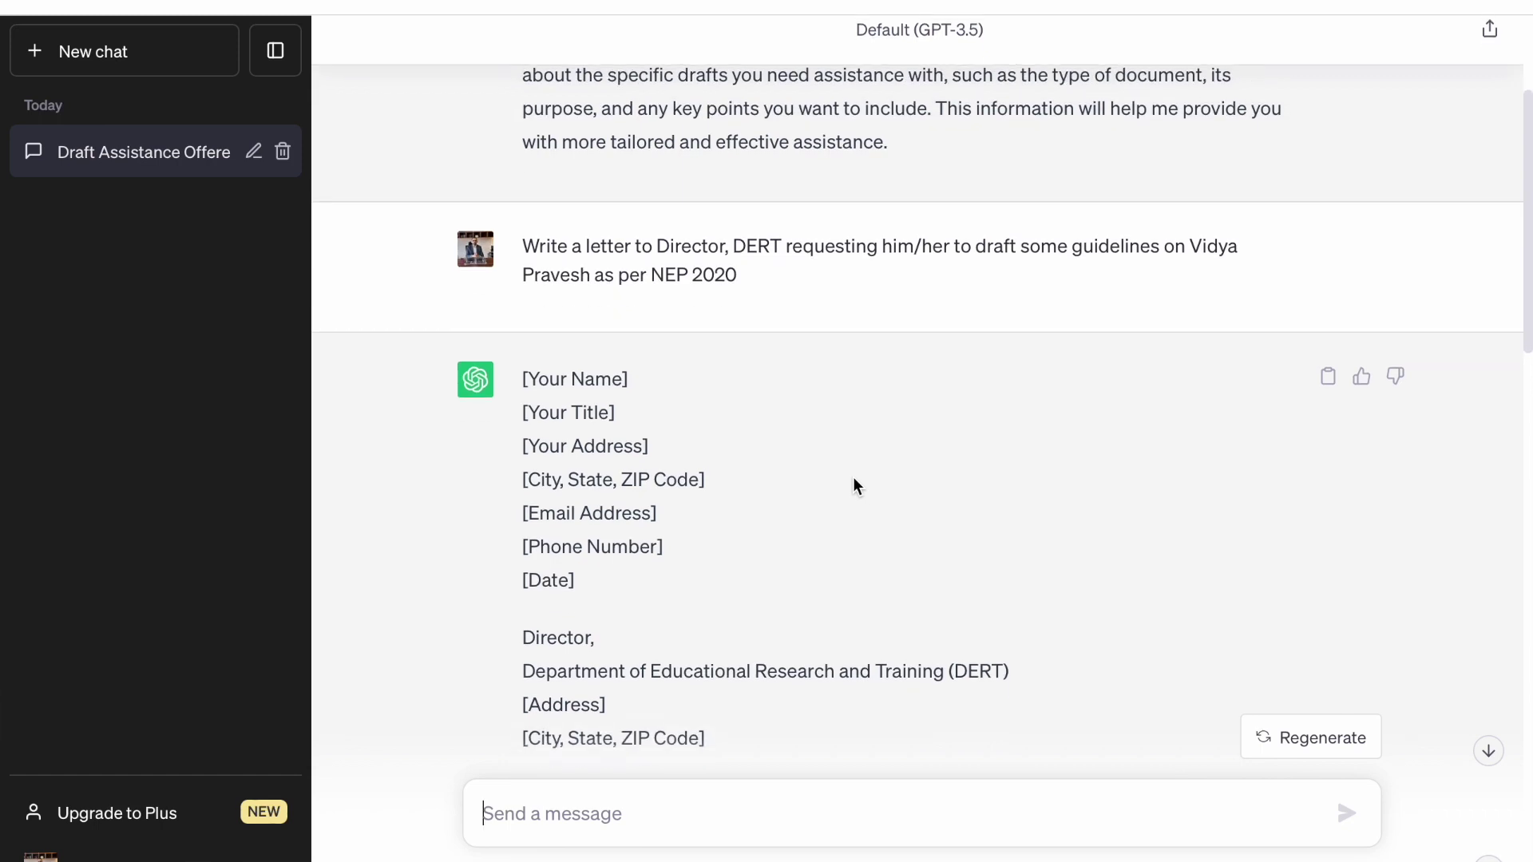
pyautogui.scroll(-1, 852, 477)
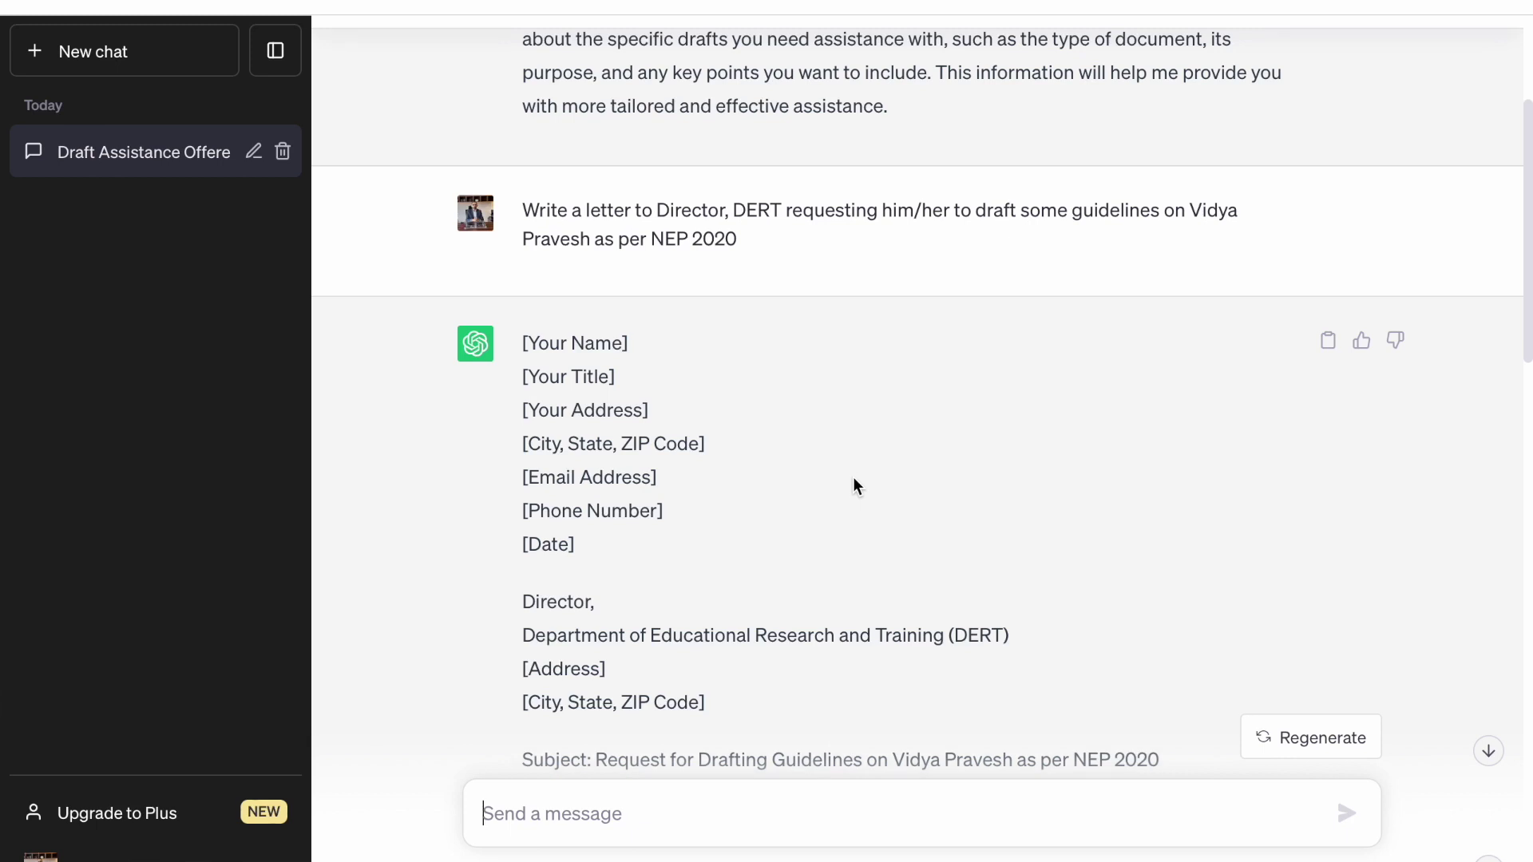
pyautogui.scroll(-1, 853, 476)
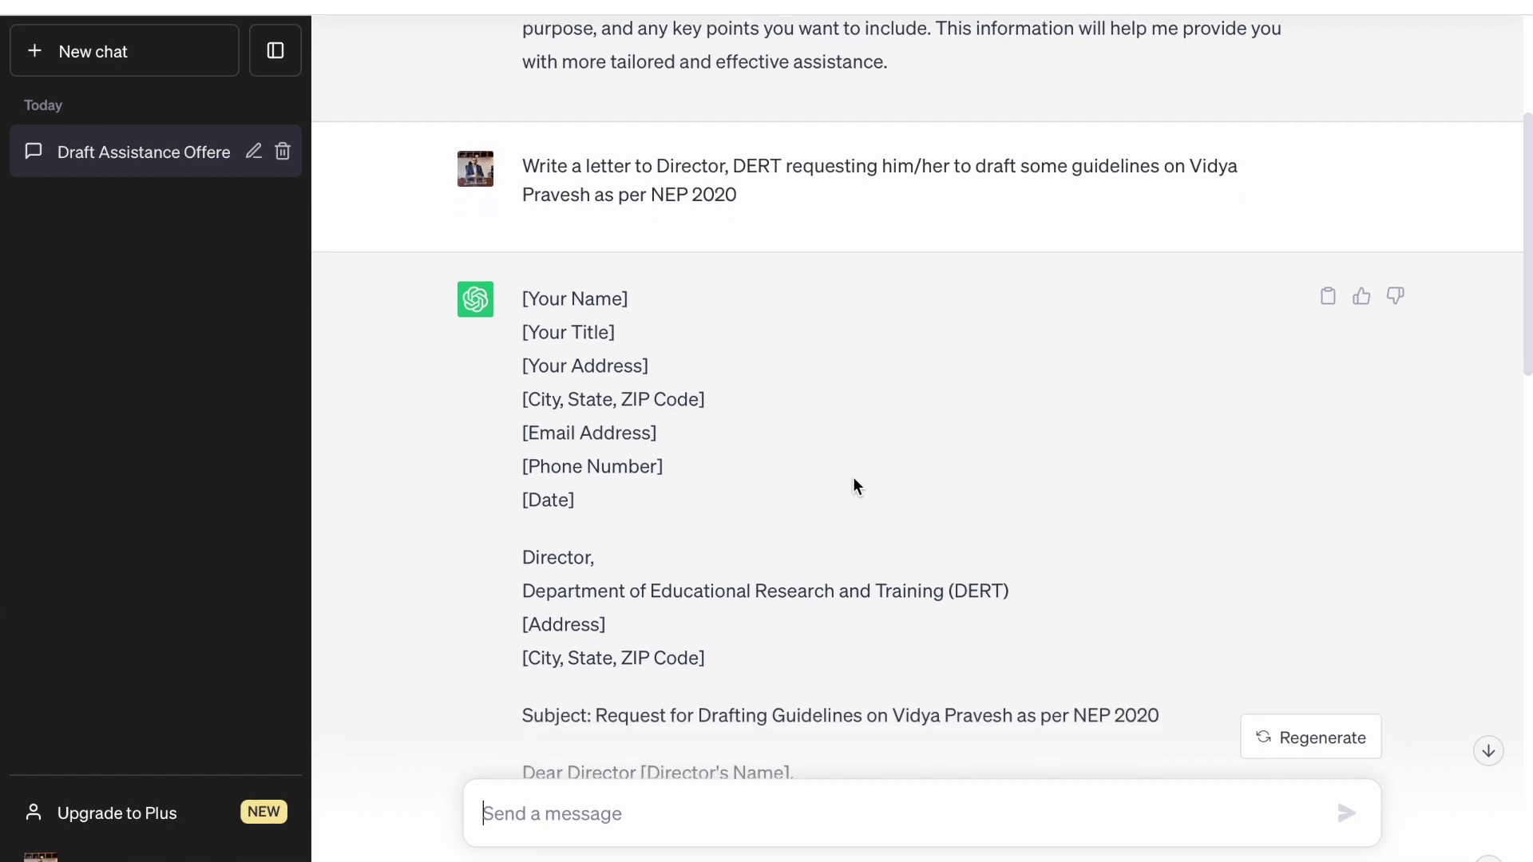
pyautogui.scroll(-3, 853, 479)
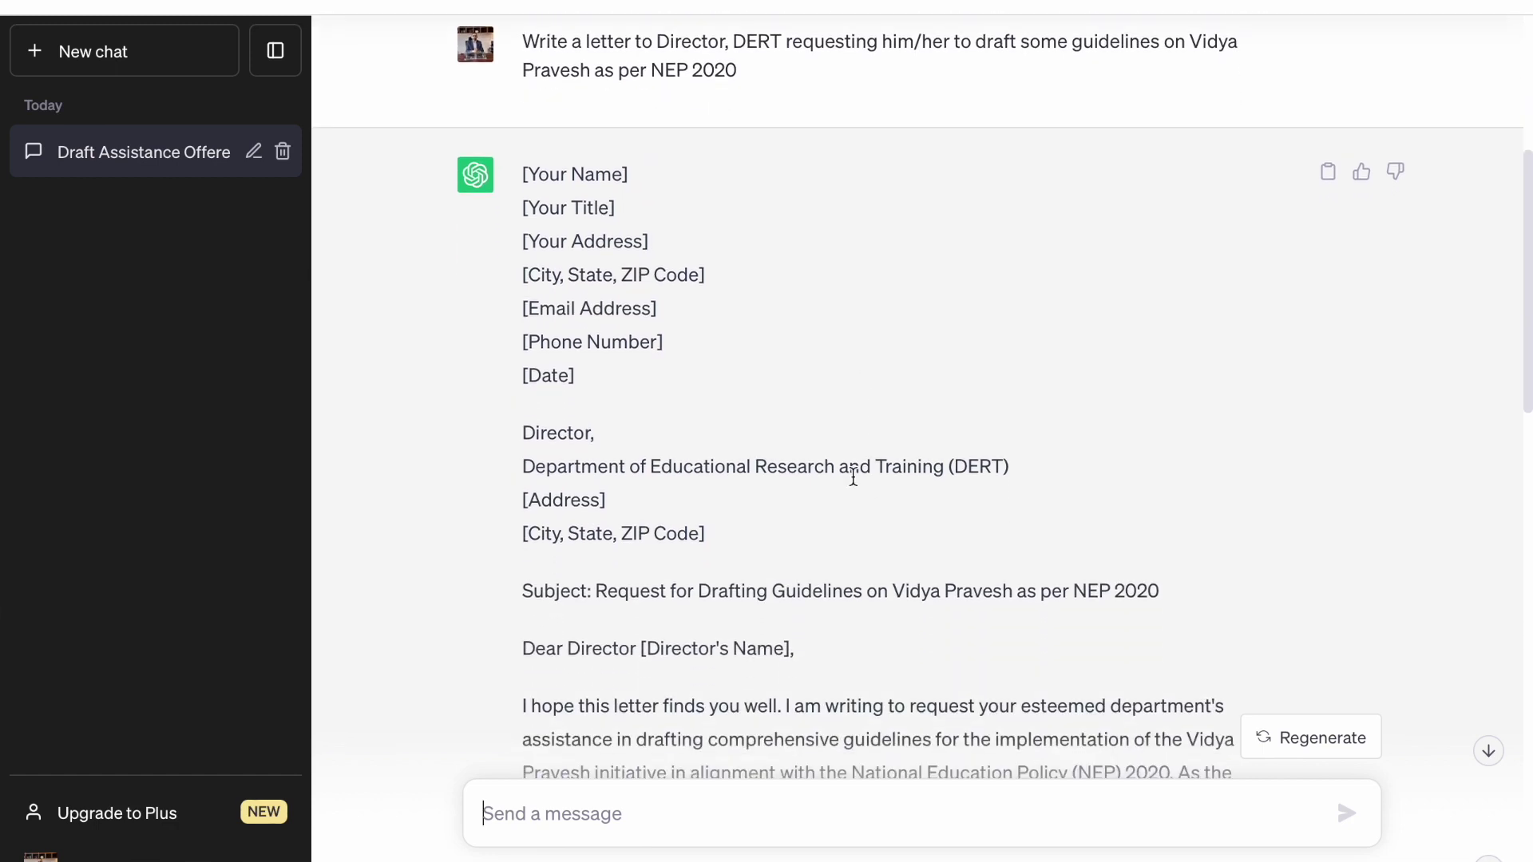
pyautogui.scroll(3, 853, 476)
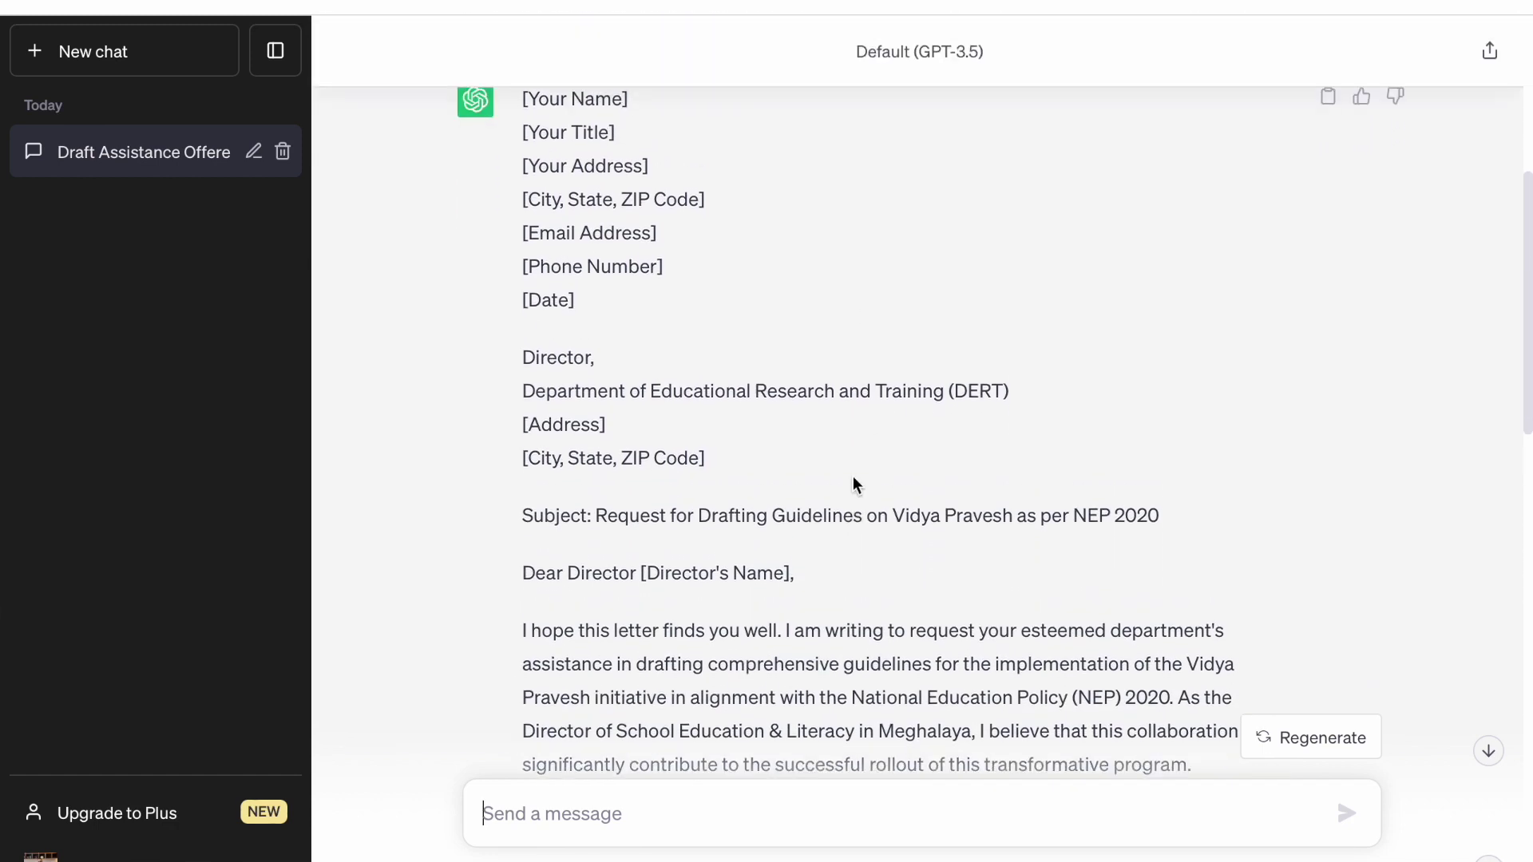
pyautogui.scroll(-1, 853, 476)
pyautogui.scroll(-2, 853, 476)
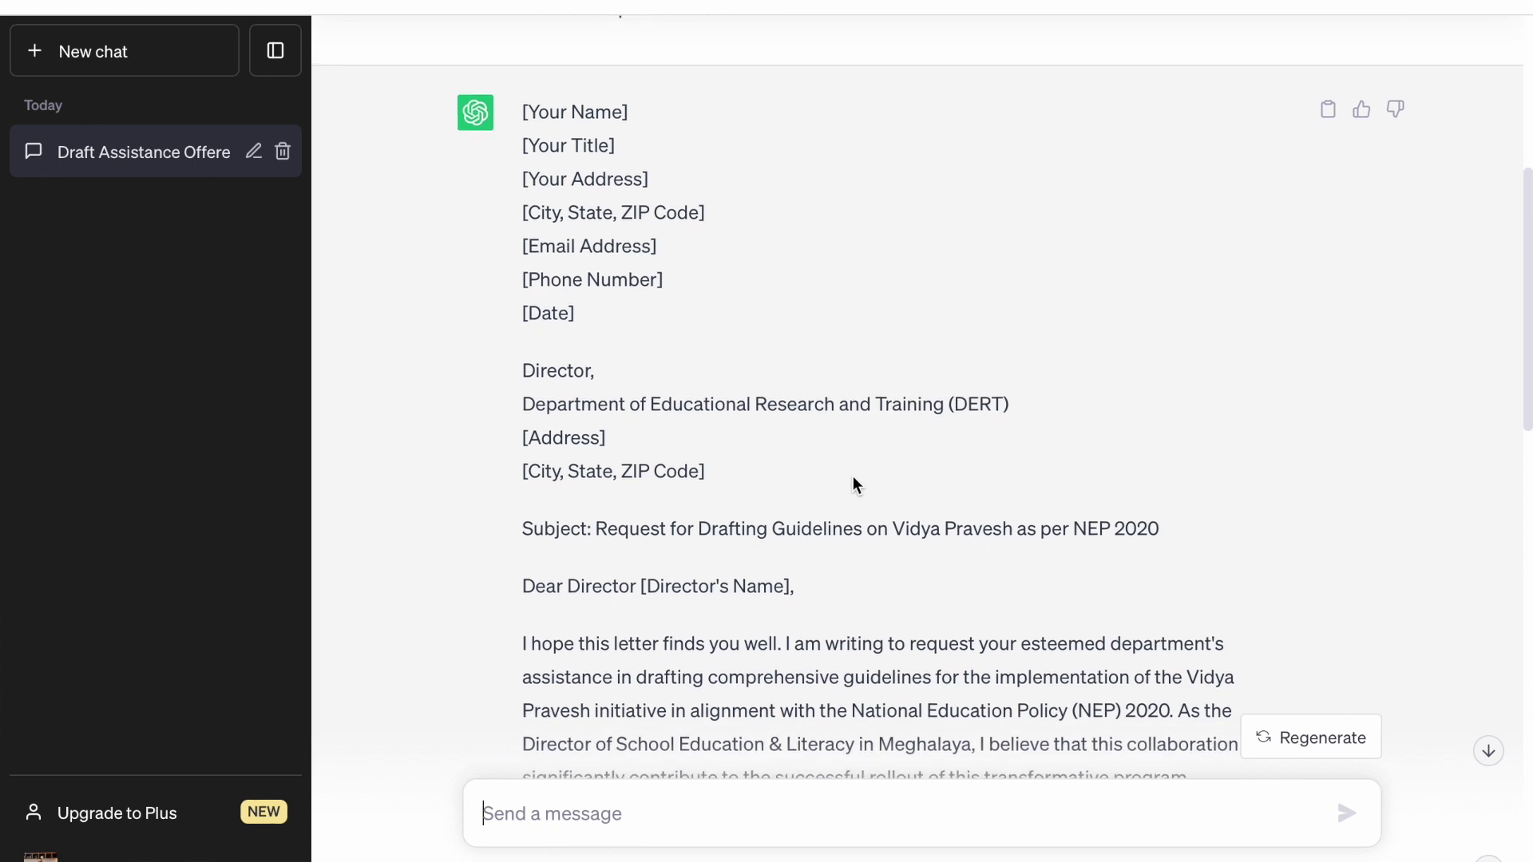
pyautogui.scroll(-1, 853, 476)
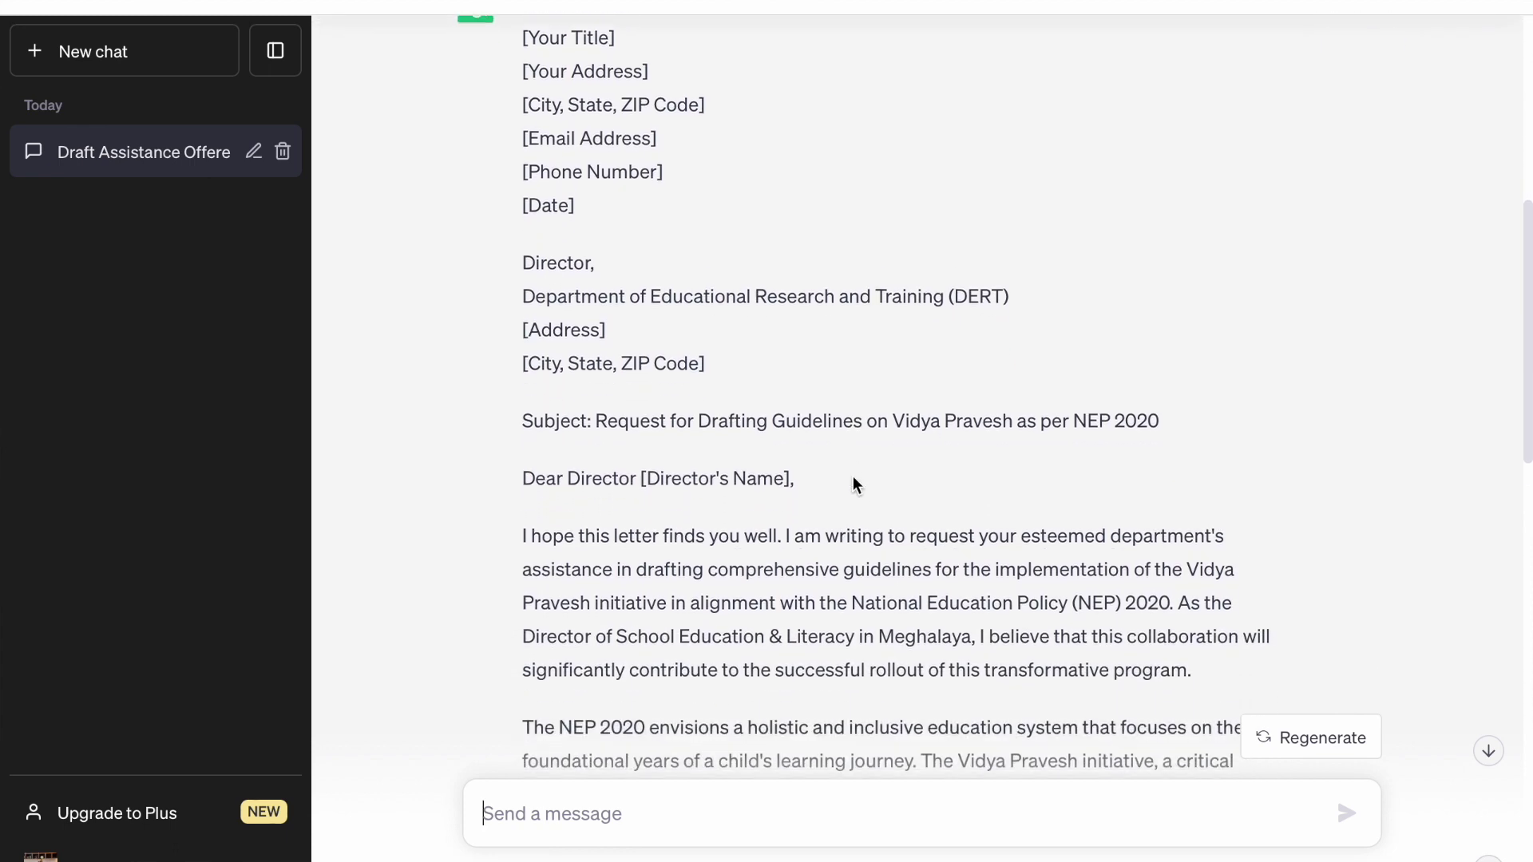
pyautogui.scroll(-3, 825, 394)
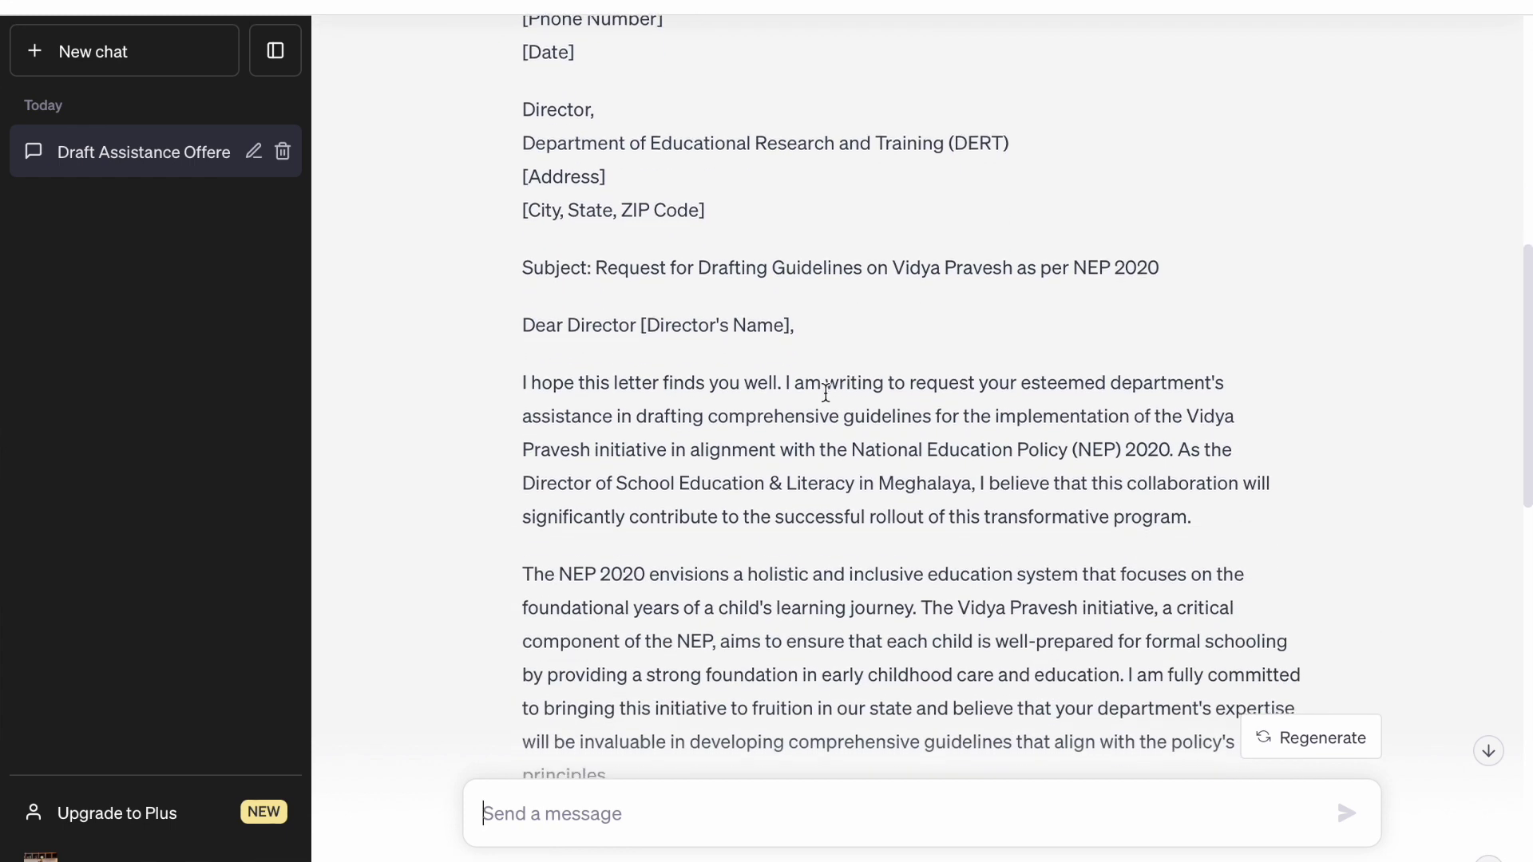
pyautogui.moveTo(813, 177); pyautogui.dragTo(1000, 179)
pyautogui.scroll(-2, 1000, 180)
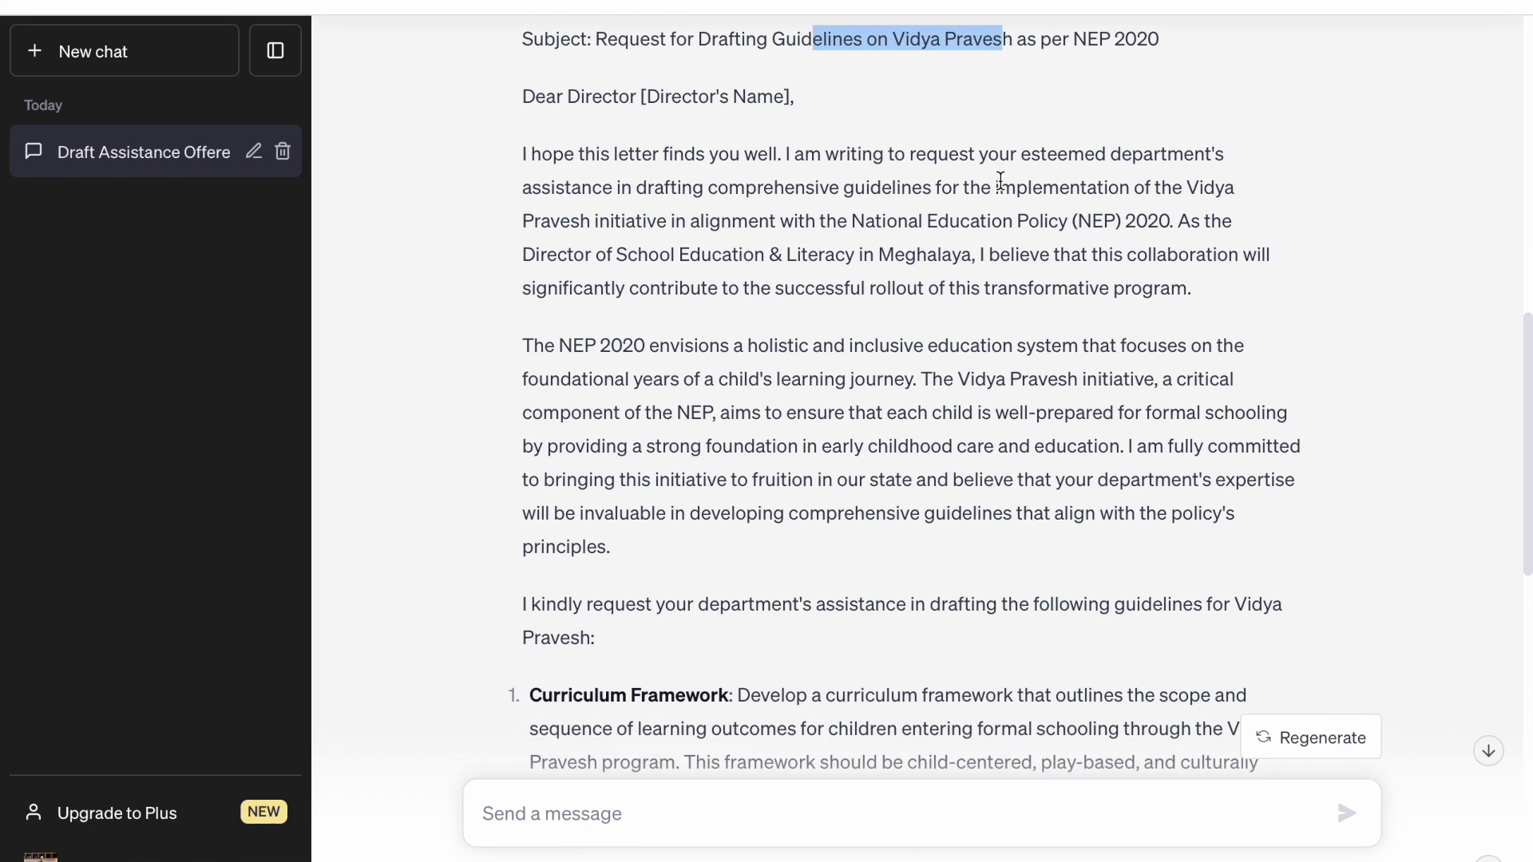
pyautogui.moveTo(1176, 261); pyautogui.dragTo(818, 170)
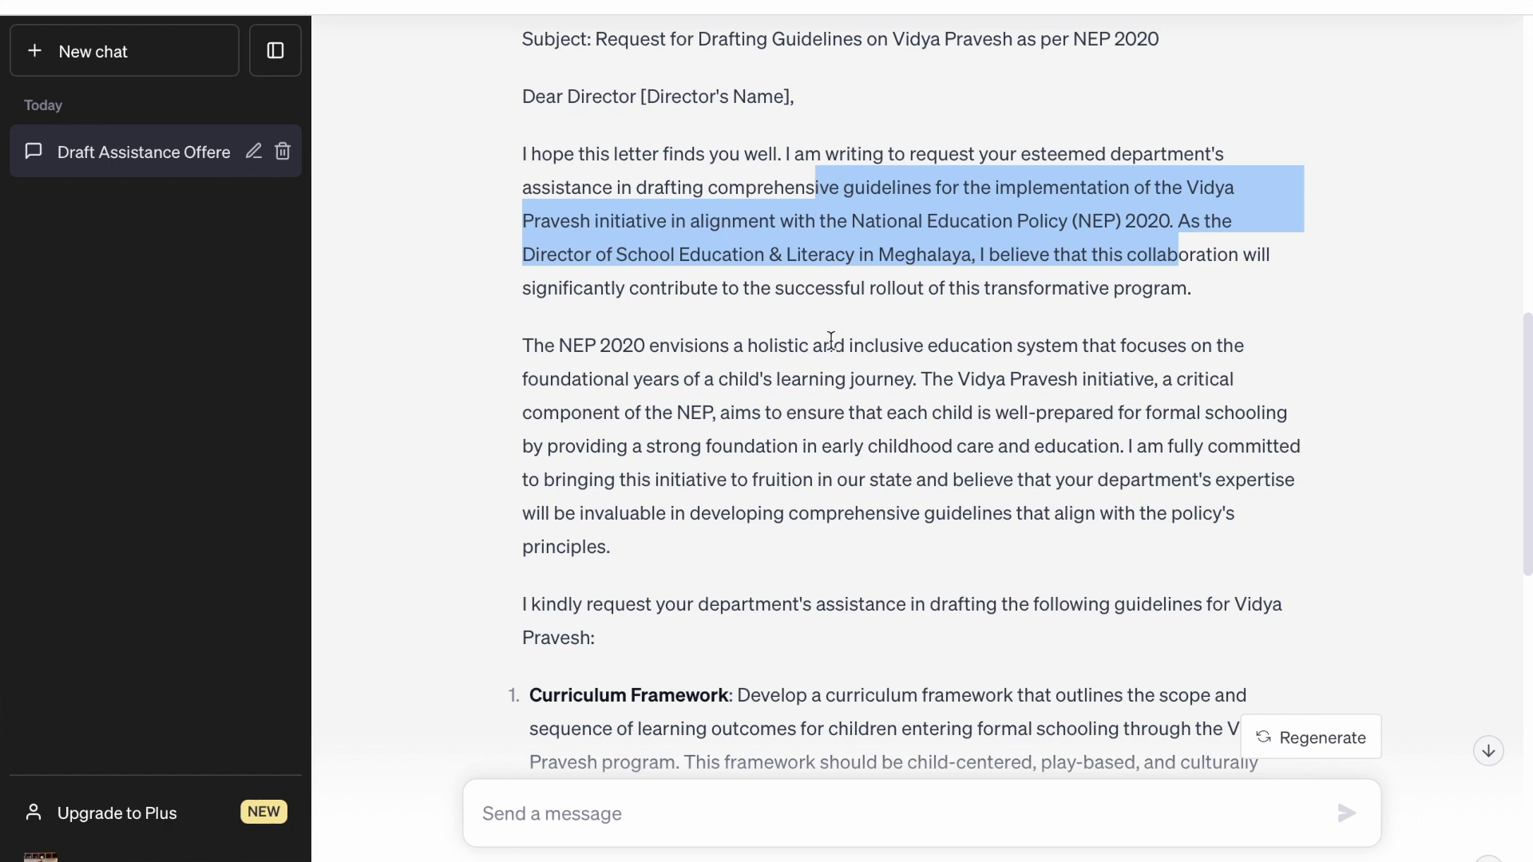
pyautogui.moveTo(1067, 496); pyautogui.dragTo(773, 363)
# Read on to the letter's closing, highlighting passages and the sign-off and signature lines
pyautogui.scroll(-3, 773, 359)
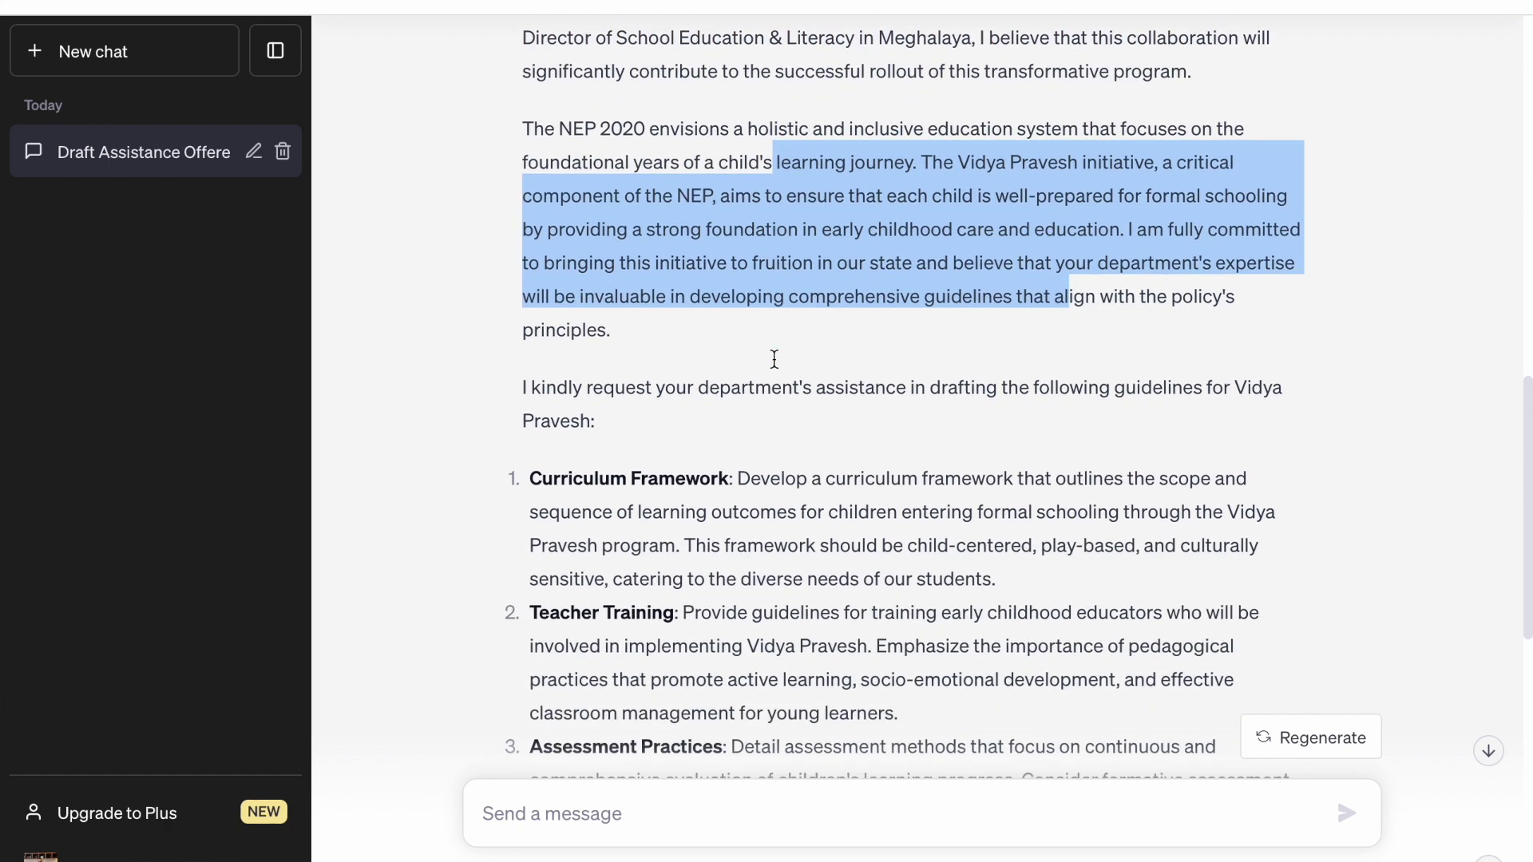
pyautogui.scroll(-1, 762, 398)
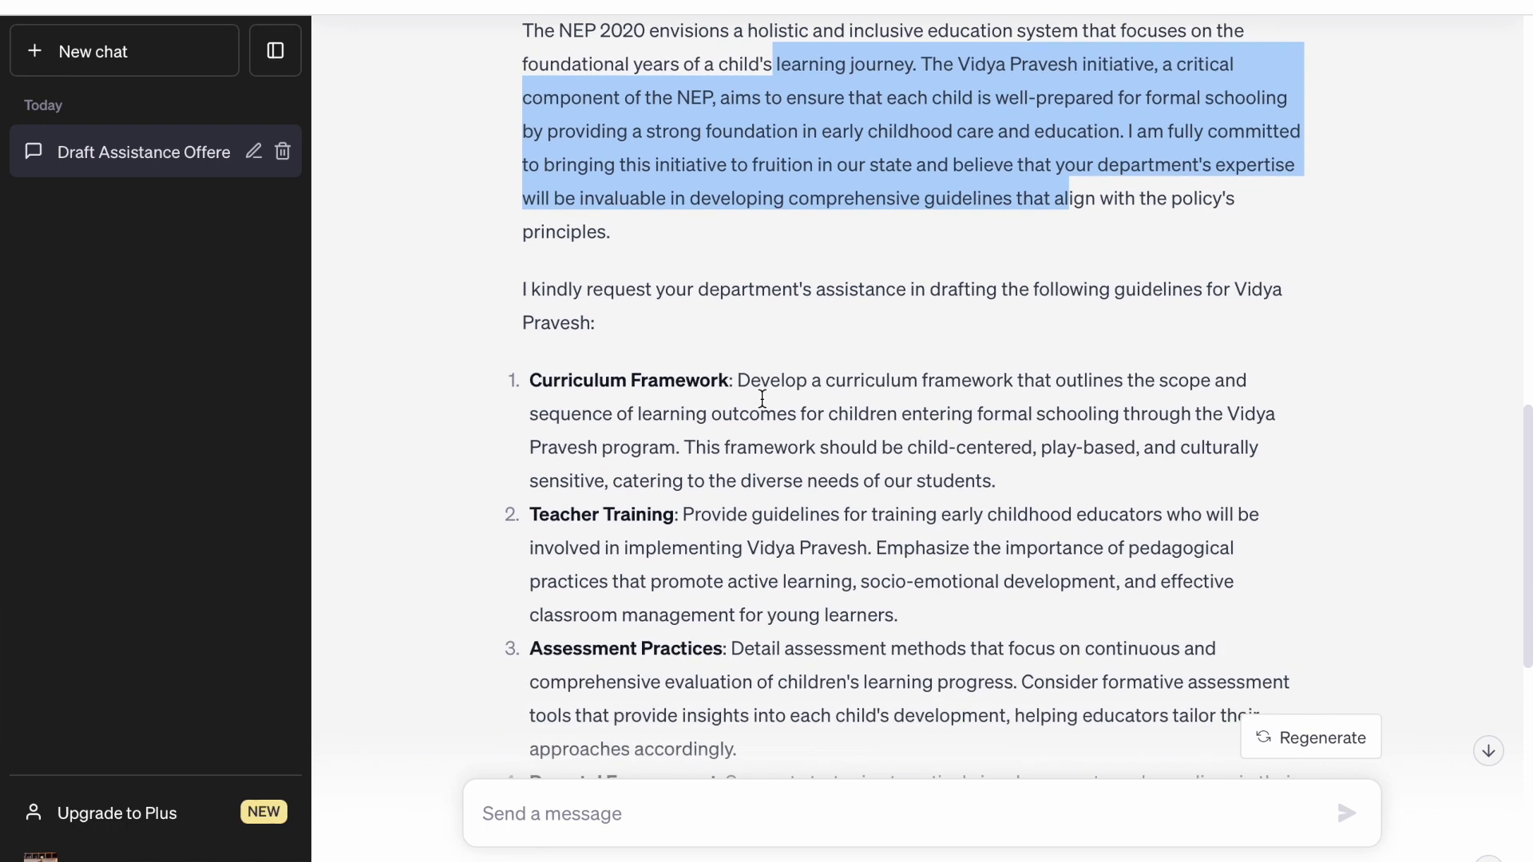
pyautogui.scroll(-1, 760, 396)
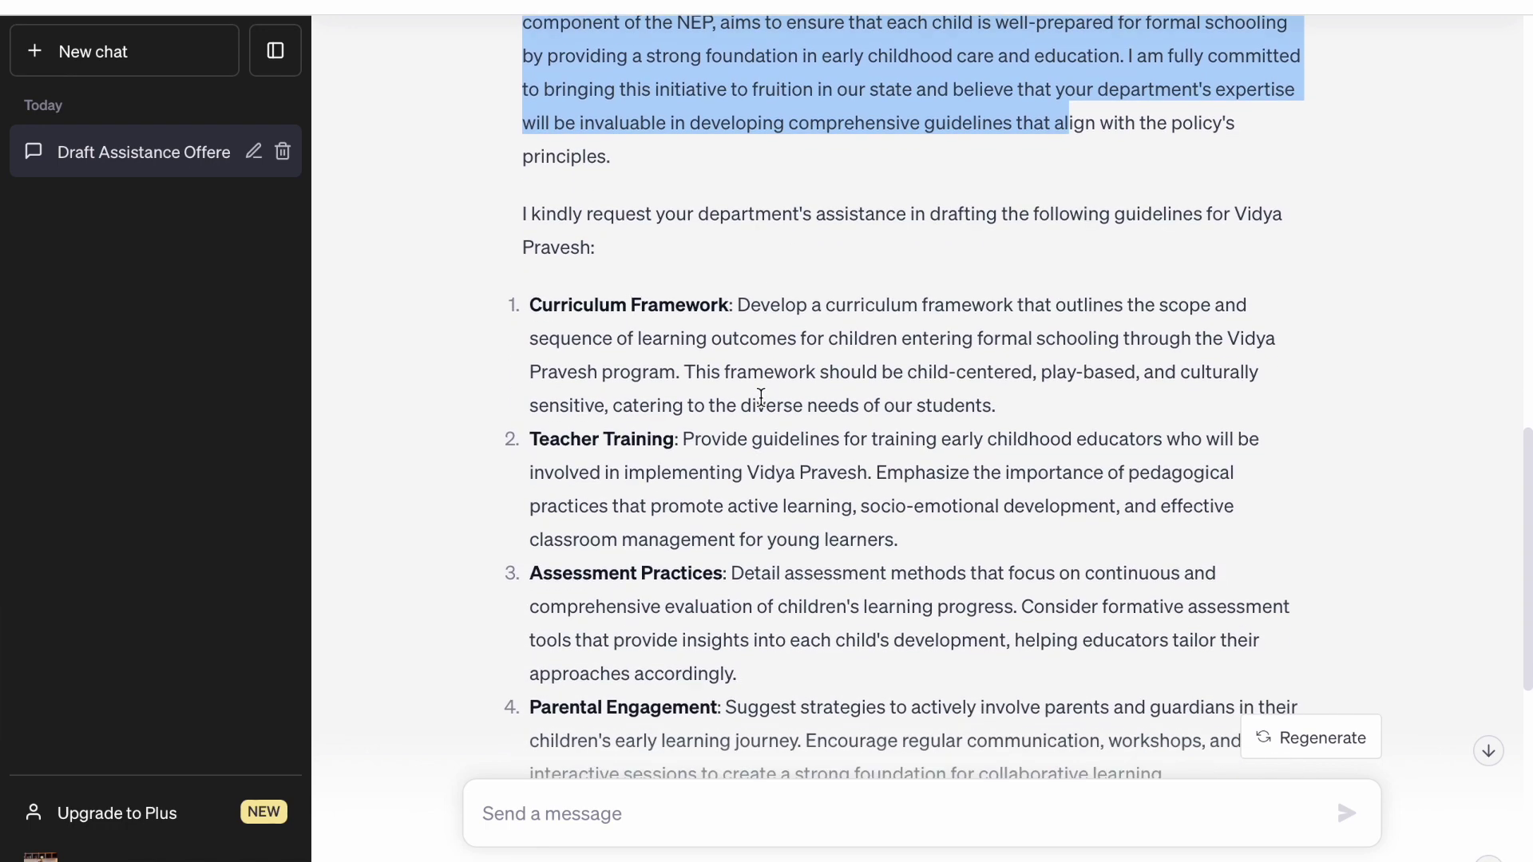
pyautogui.moveTo(987, 205); pyautogui.dragTo(1027, 232)
pyautogui.scroll(-1, 1003, 320)
pyautogui.scroll(-1, 1002, 315)
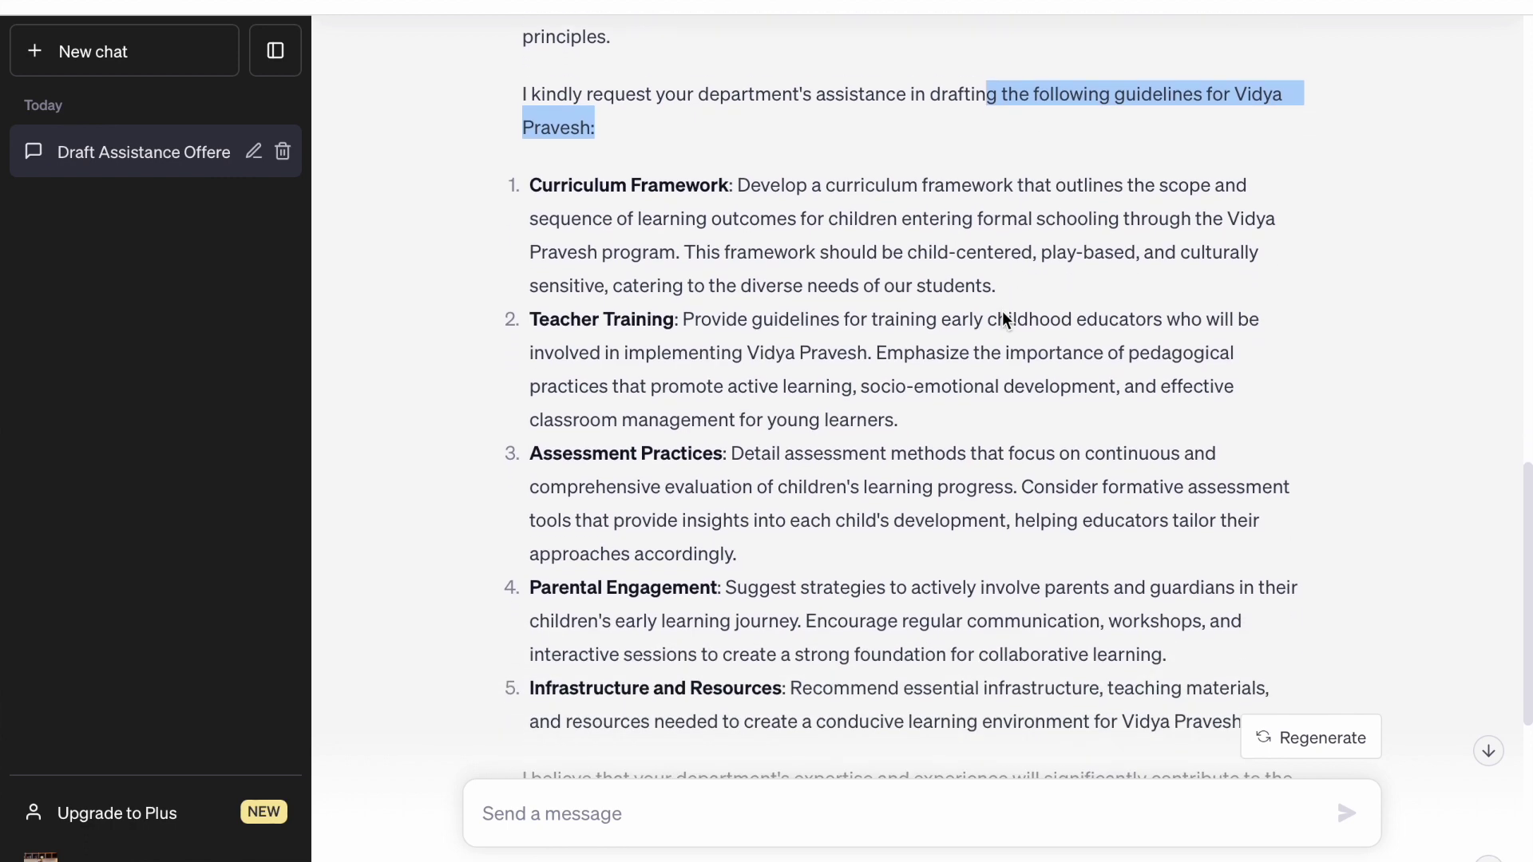
pyautogui.scroll(-4, 1002, 310)
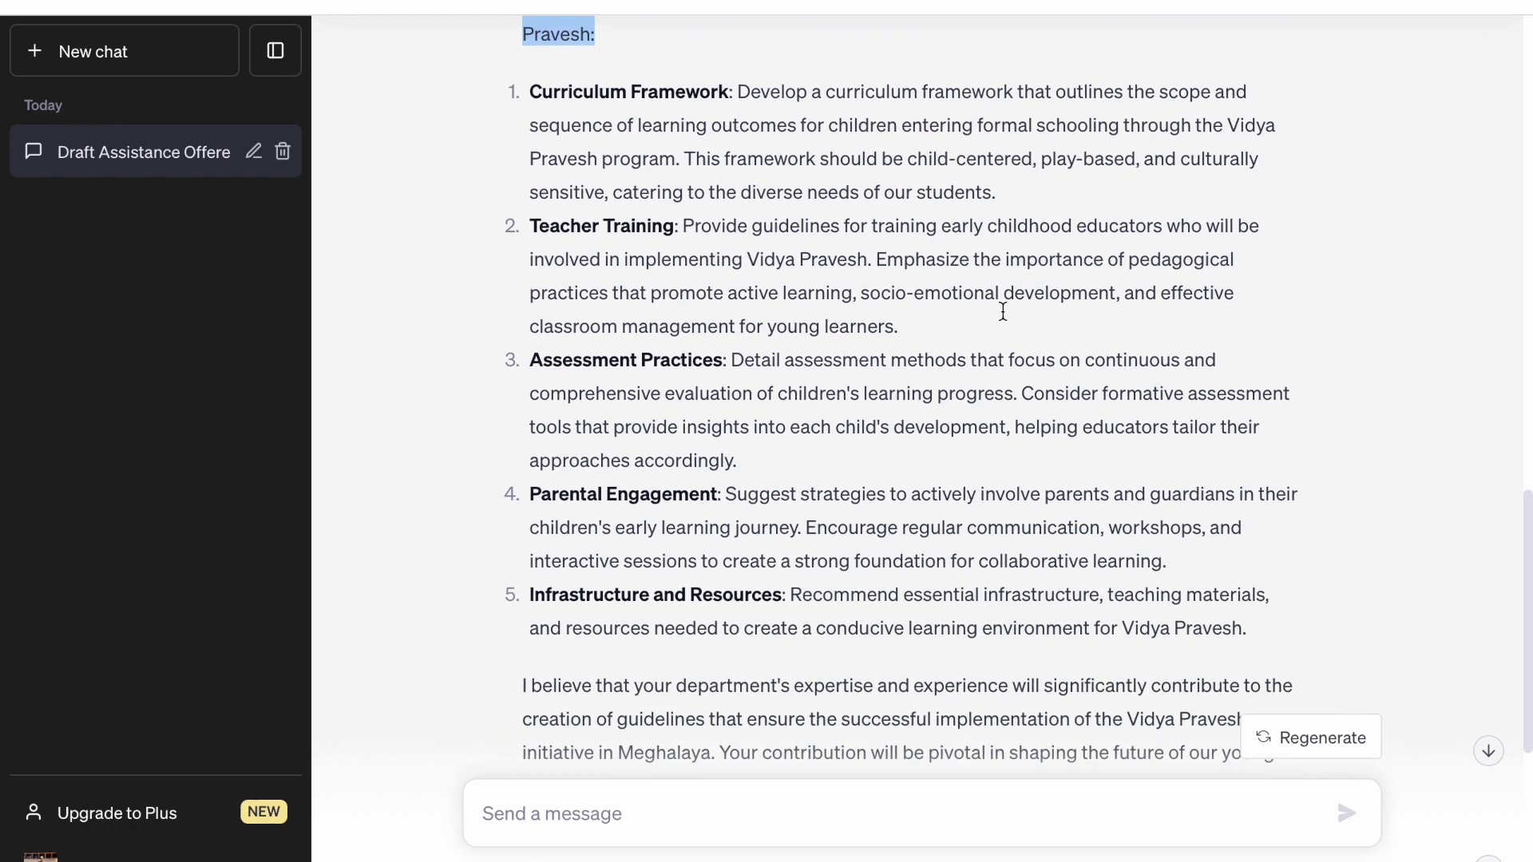
pyautogui.scroll(-3, 1003, 310)
pyautogui.scroll(2, 1002, 310)
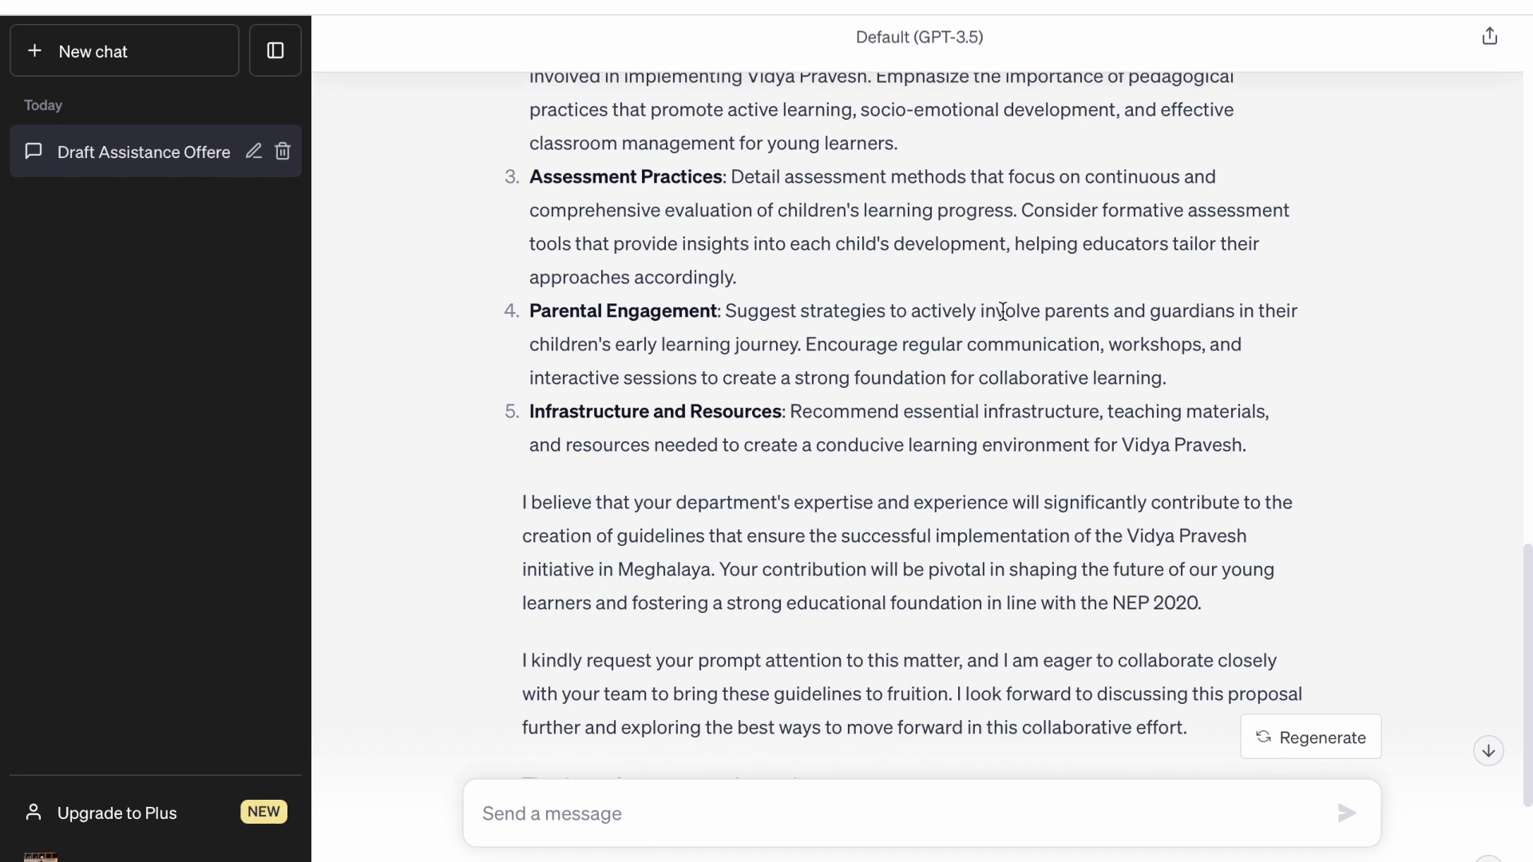
pyautogui.scroll(-2, 1003, 310)
pyautogui.scroll(2, 1003, 309)
pyautogui.scroll(-4, 1002, 312)
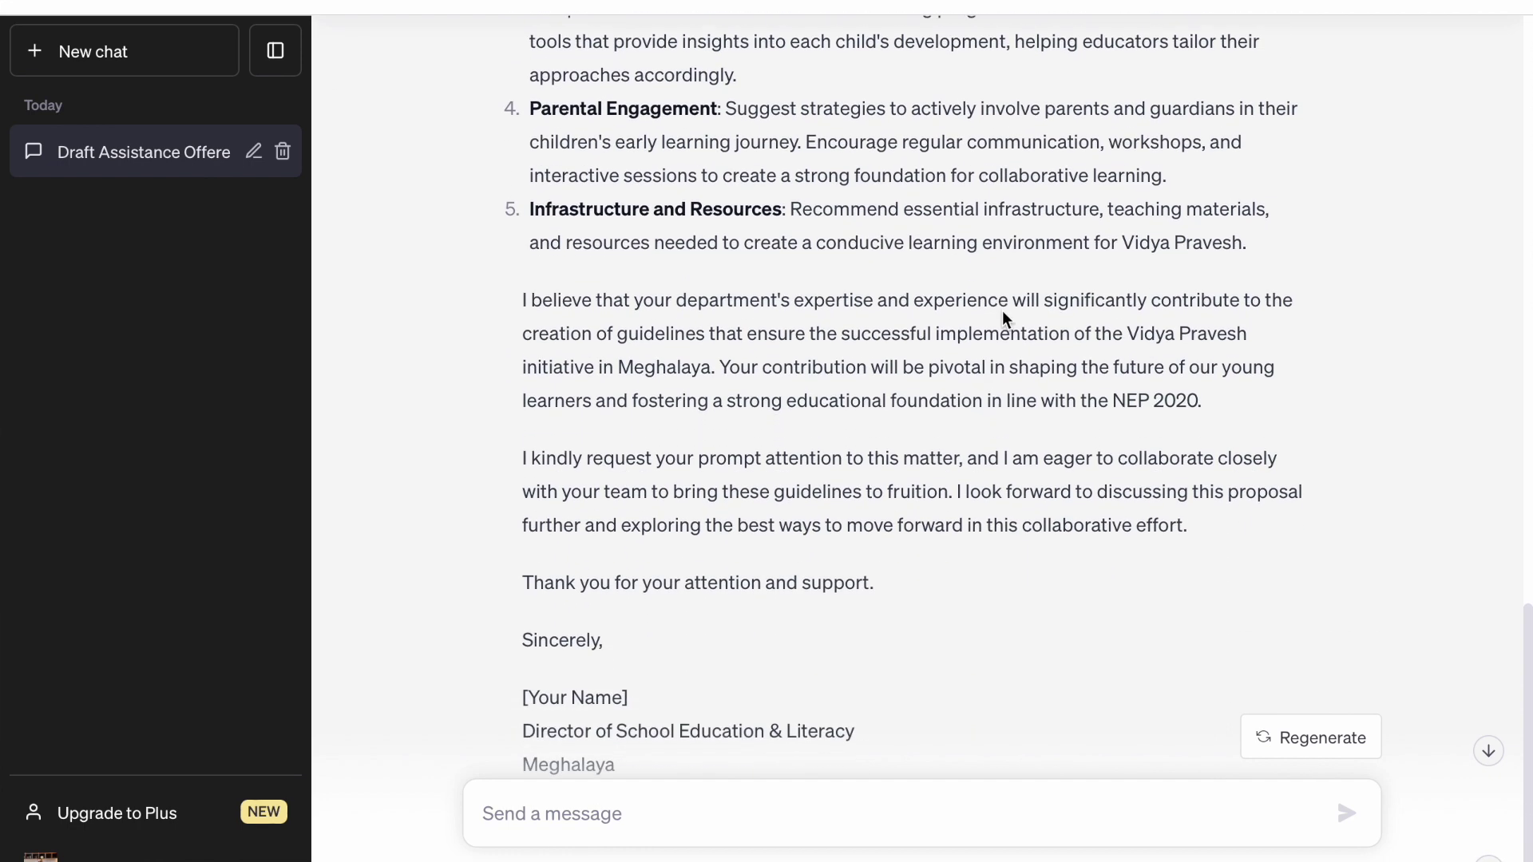
pyautogui.moveTo(1017, 478); pyautogui.dragTo(839, 423)
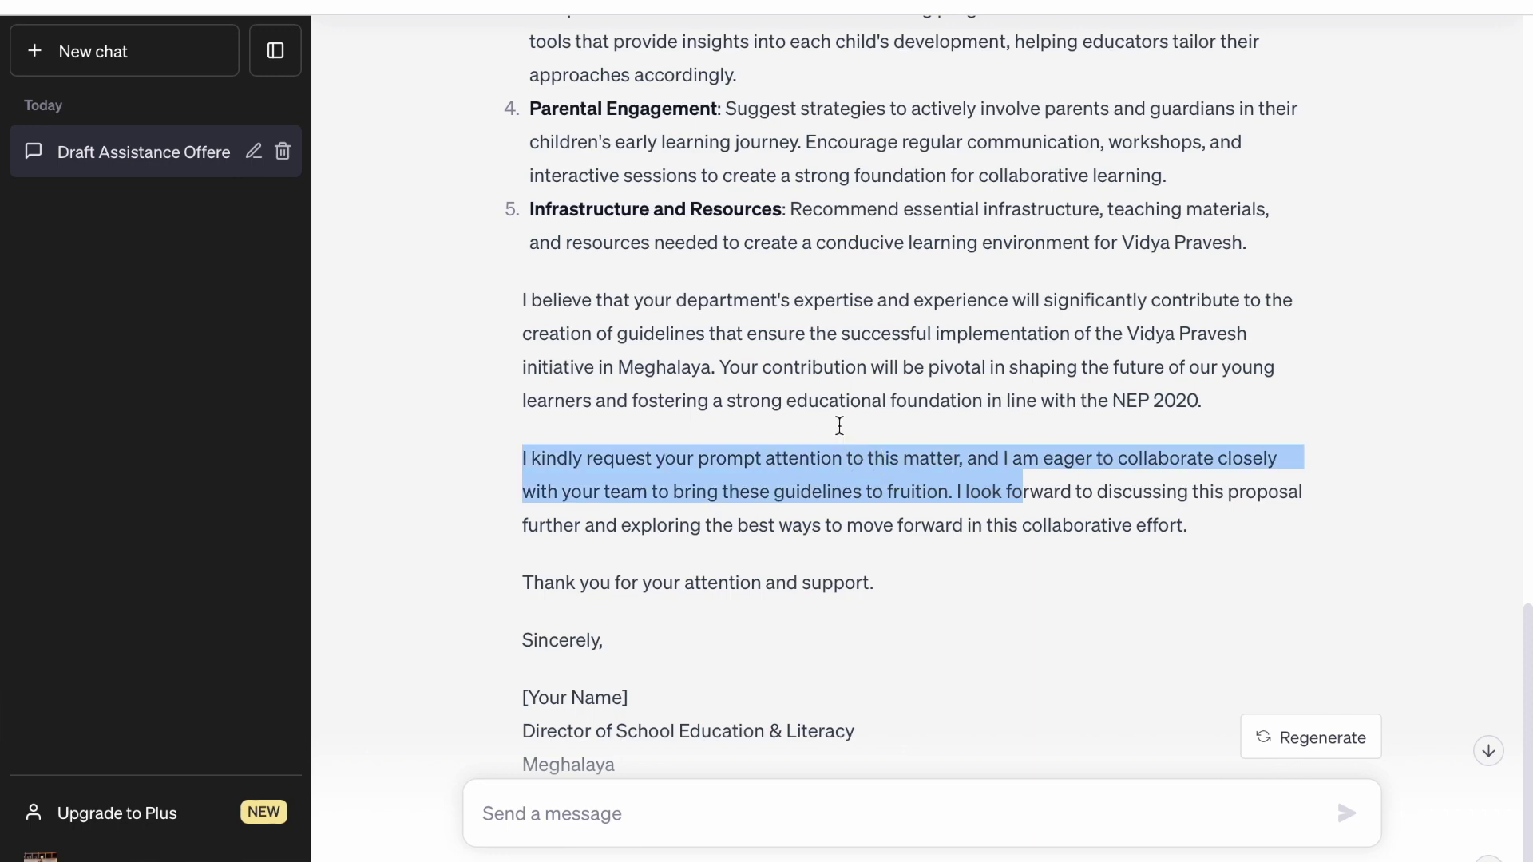
pyautogui.scroll(-2, 839, 425)
pyautogui.moveTo(730, 620); pyautogui.dragTo(551, 523)
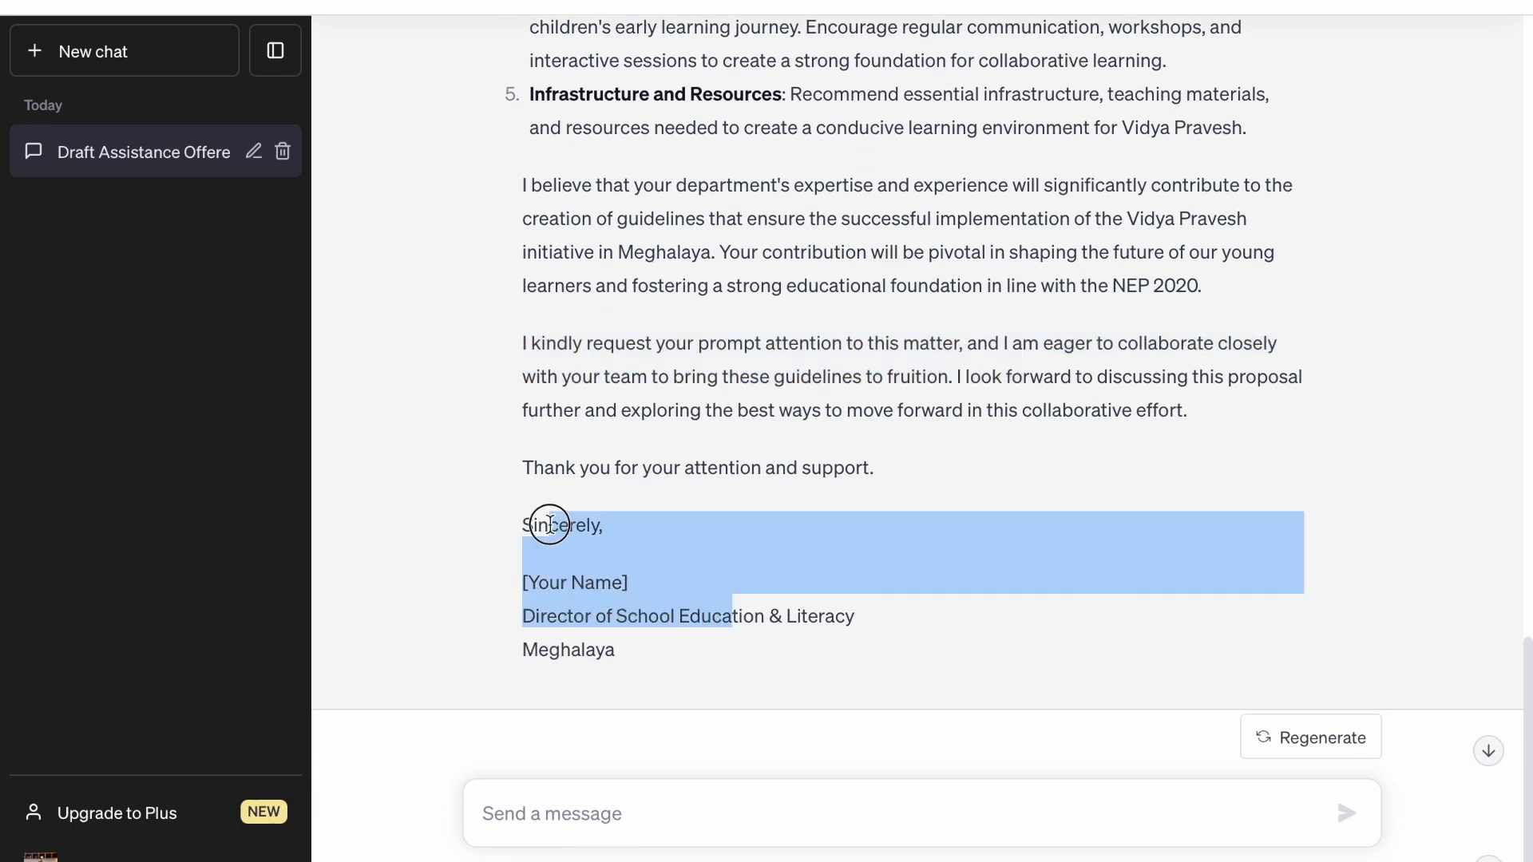
# Recheck the letter down to its signature and clear the highlight
pyautogui.scroll(20, 783, 388)
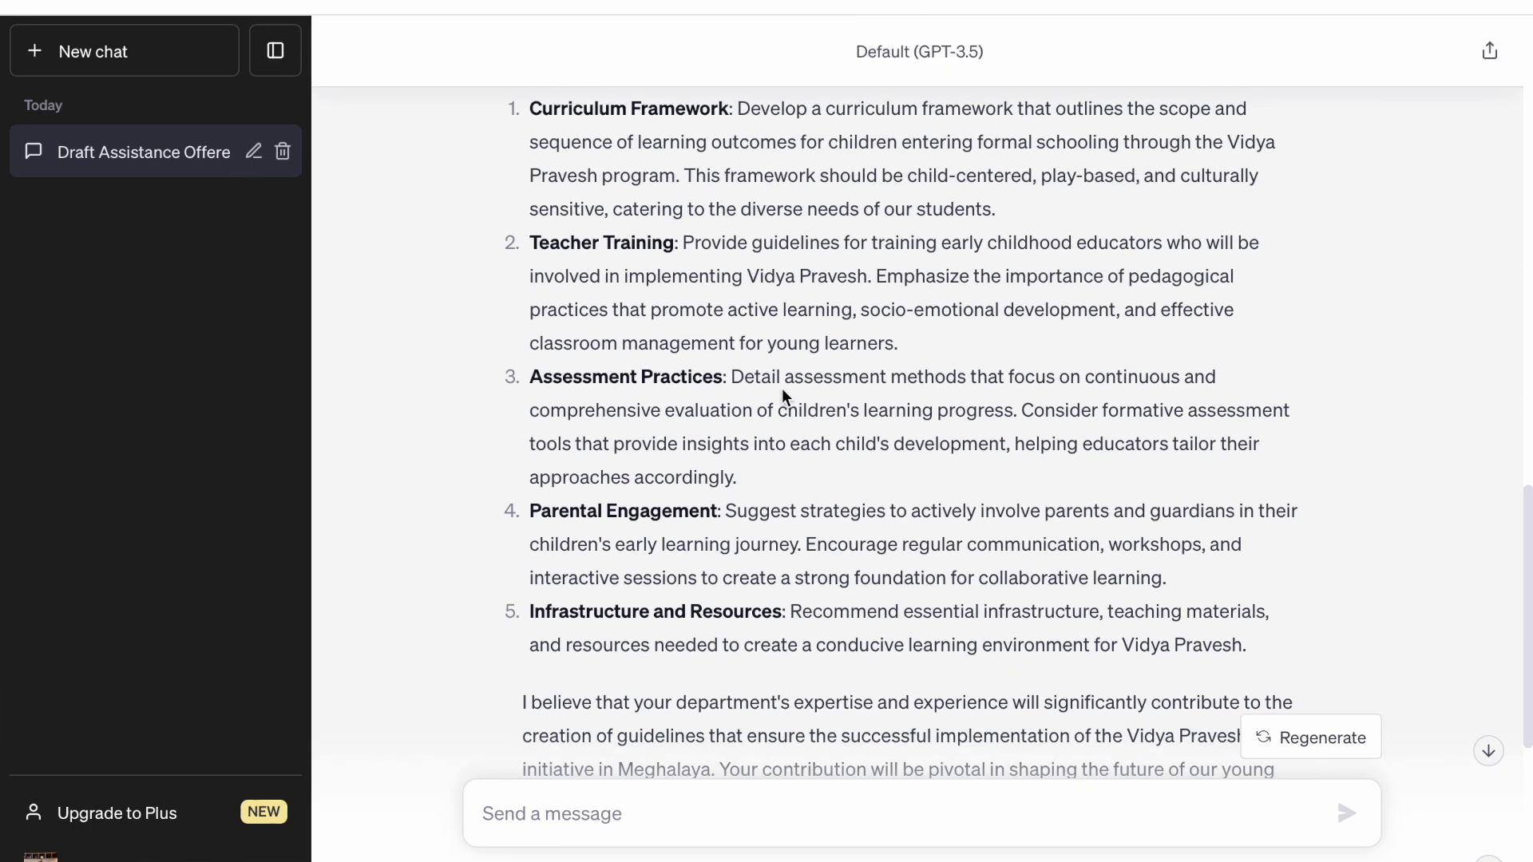
pyautogui.scroll(6, 782, 388)
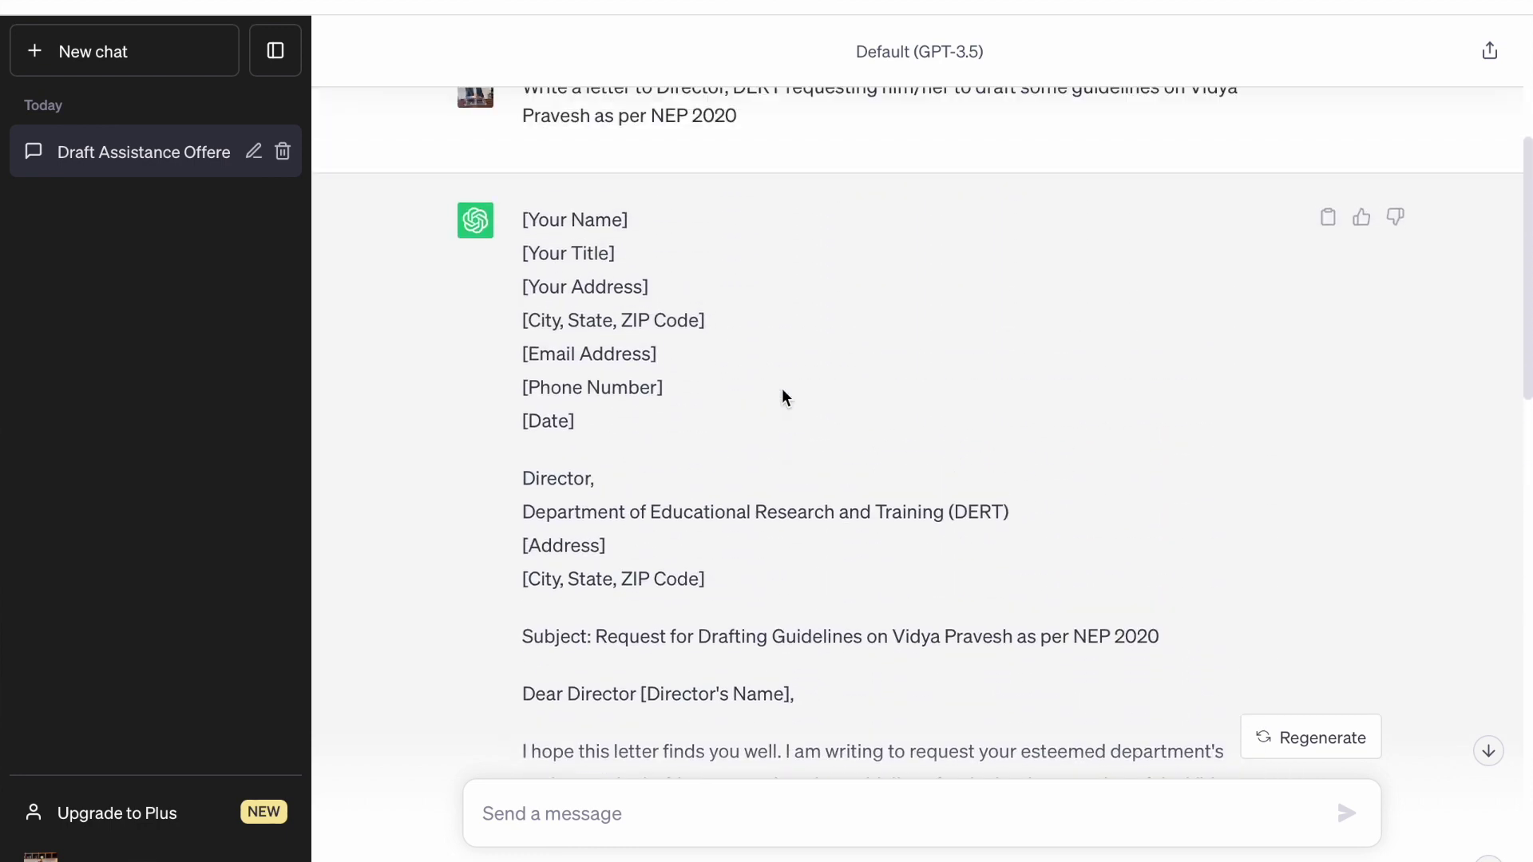
pyautogui.scroll(-2, 782, 388)
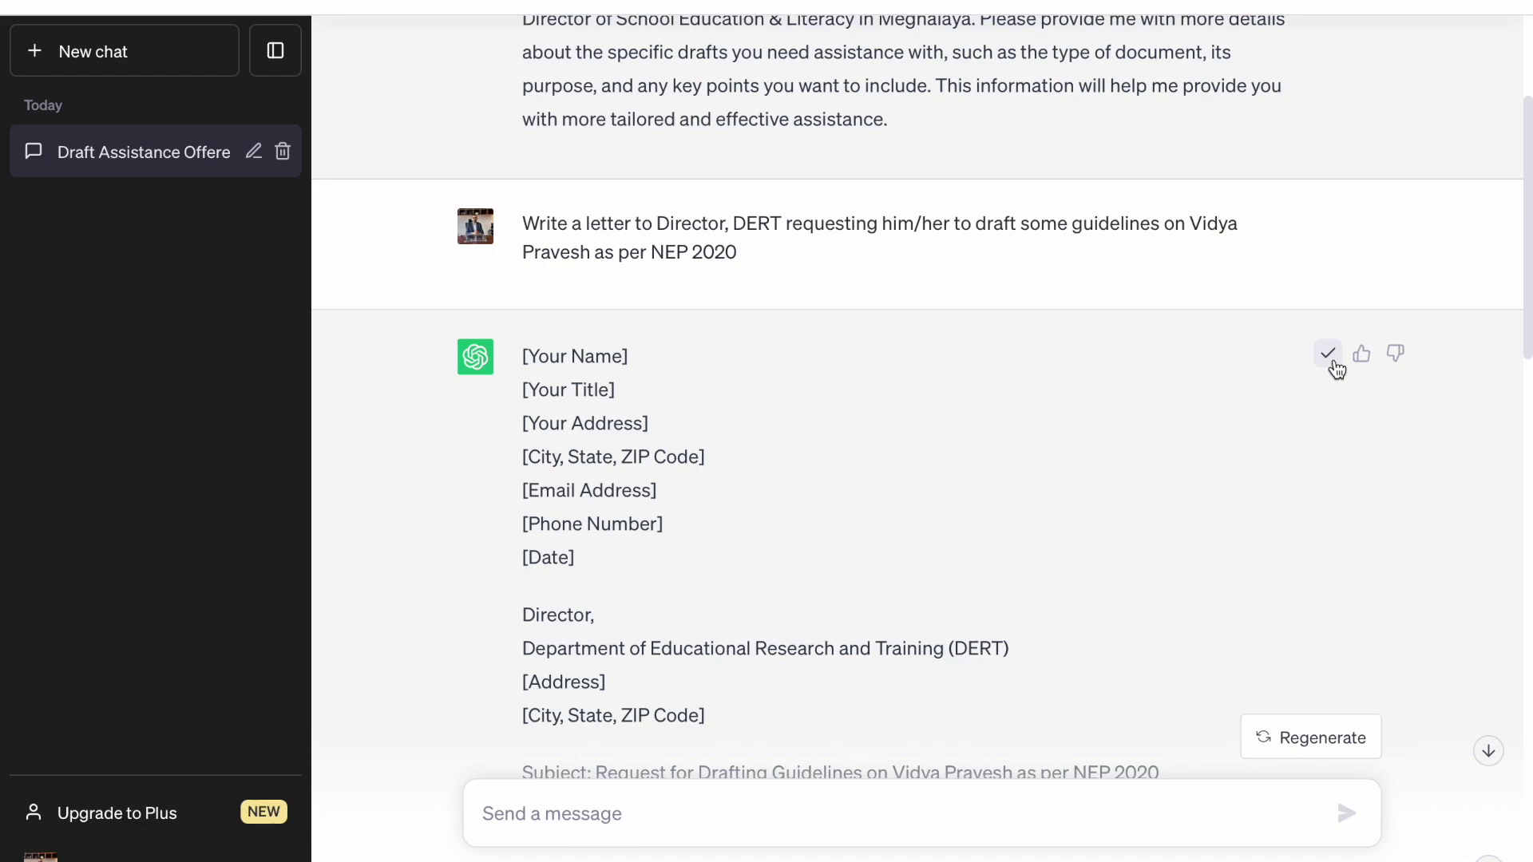
pyautogui.scroll(-1, 1191, 515)
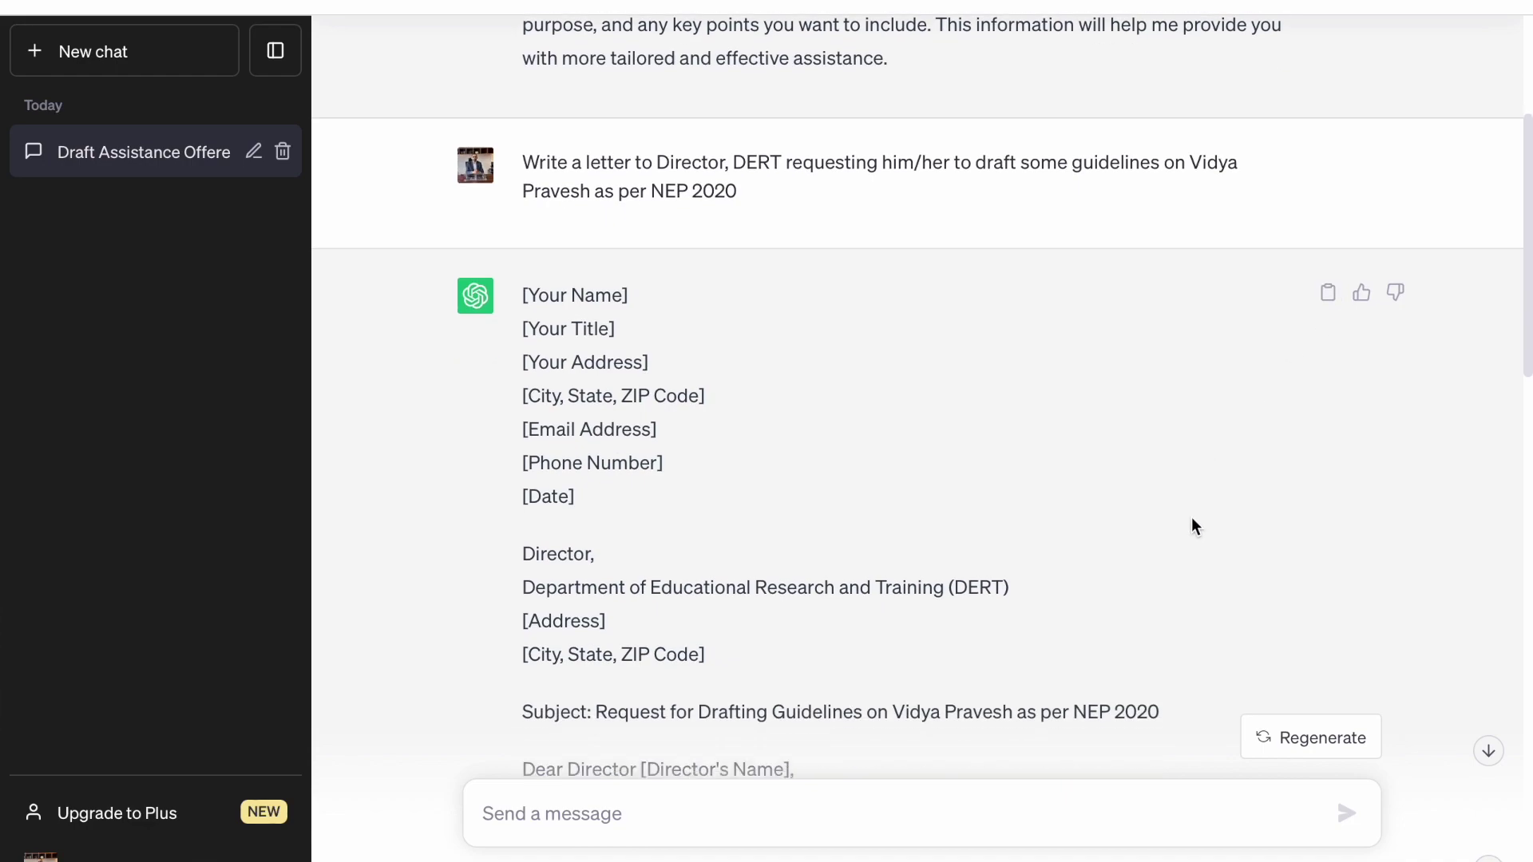
pyautogui.scroll(-20, 1191, 525)
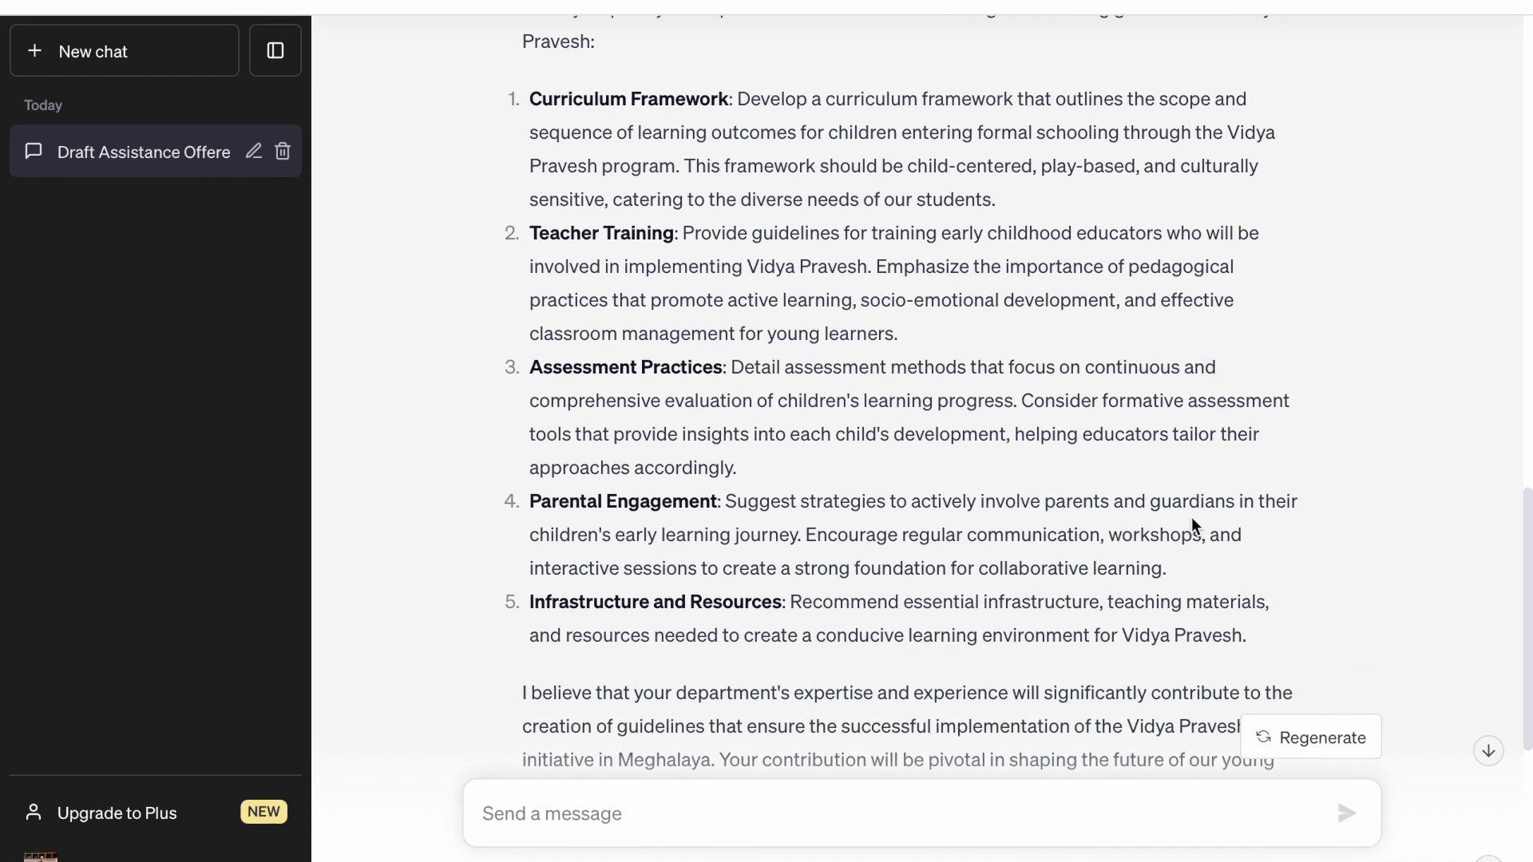
pyautogui.scroll(-5, 1191, 515)
pyautogui.click(1181, 558)
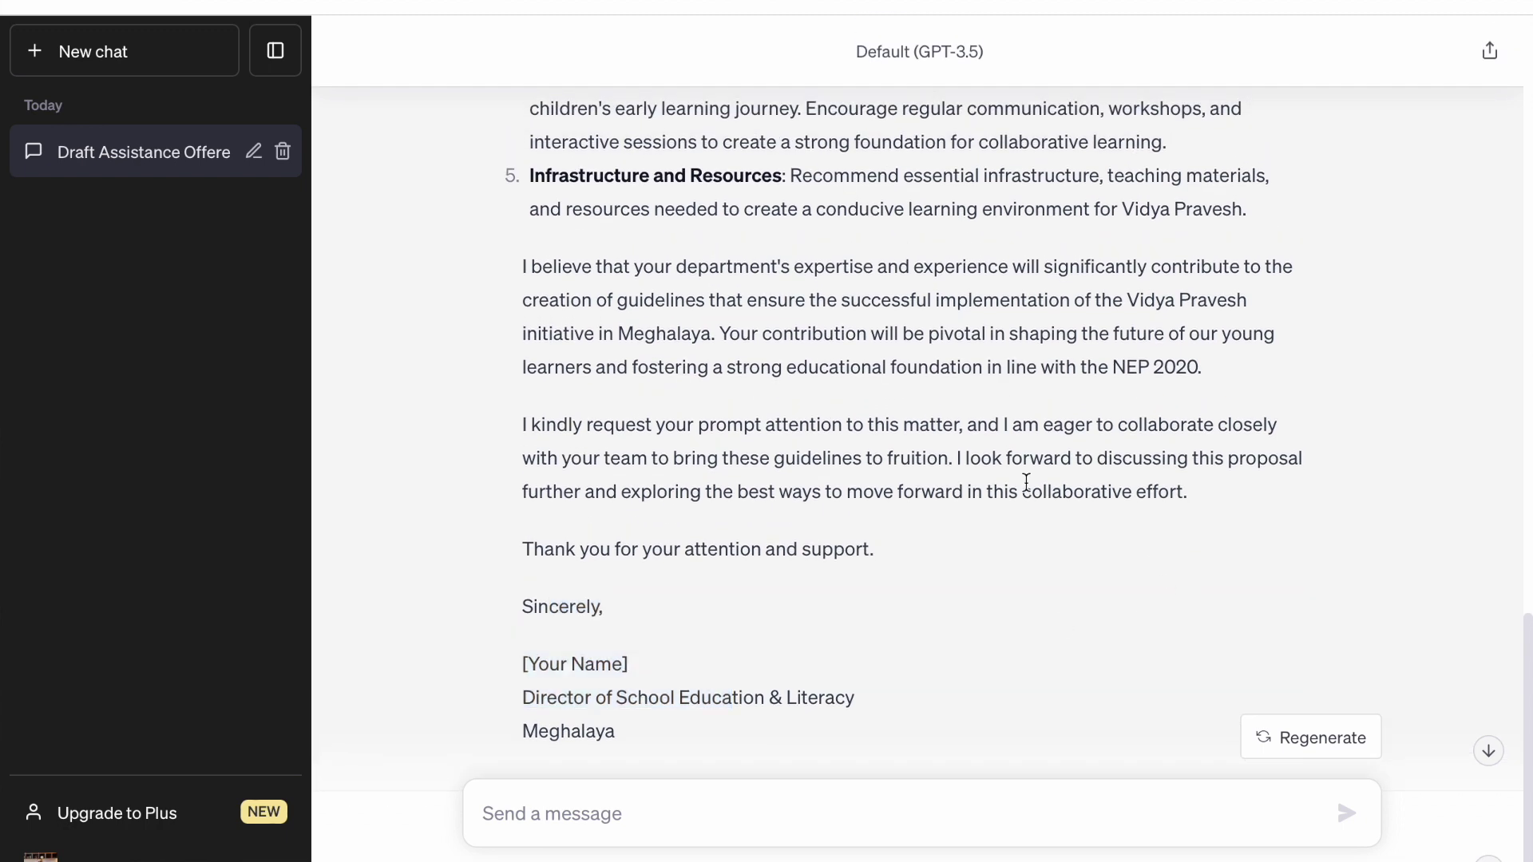
pyautogui.scroll(1, 1025, 481)
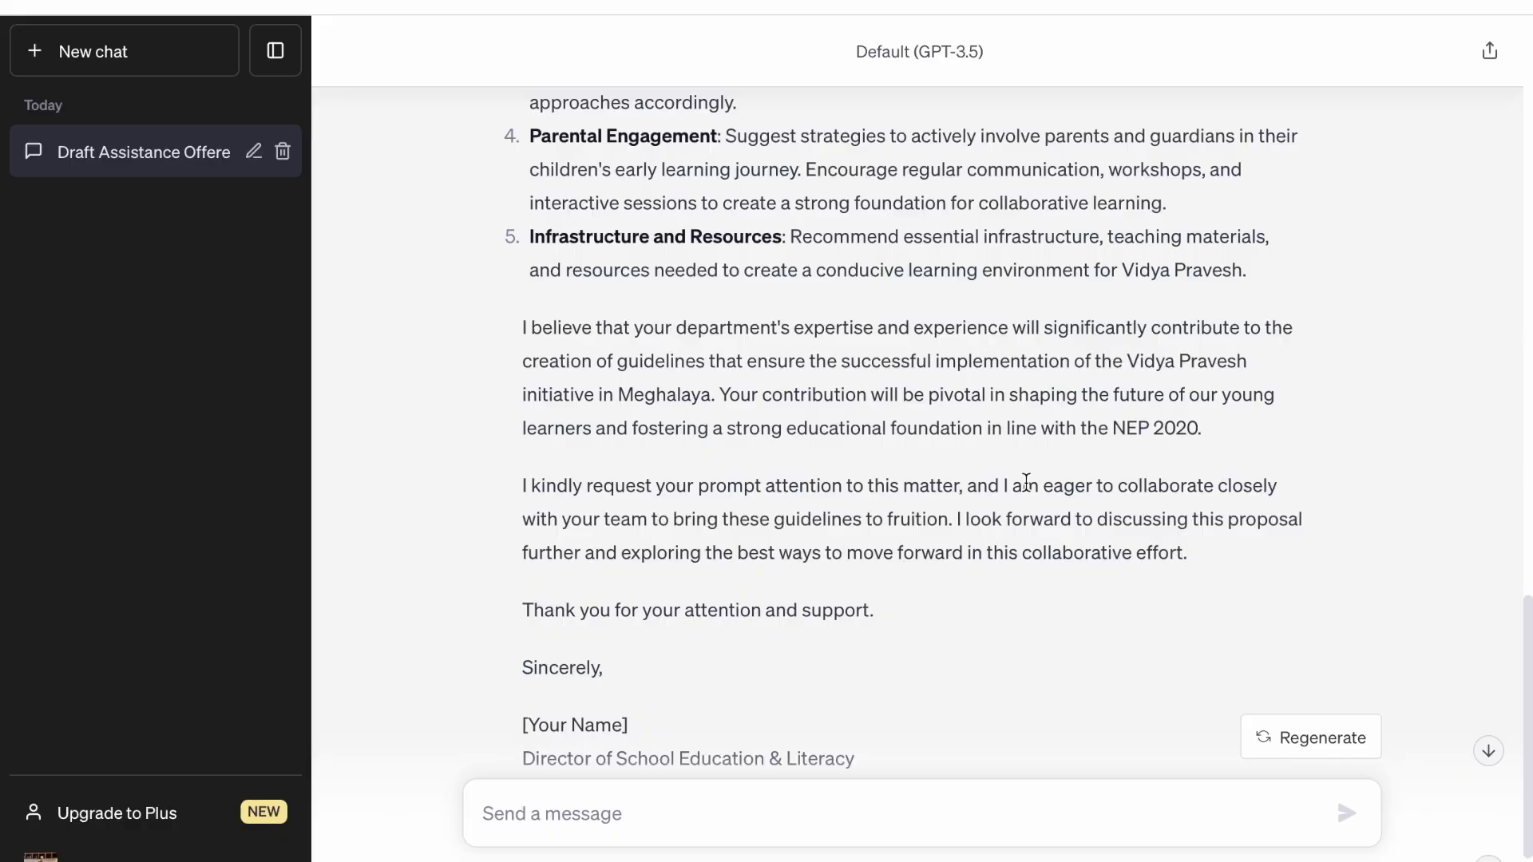
pyautogui.scroll(10, 1025, 481)
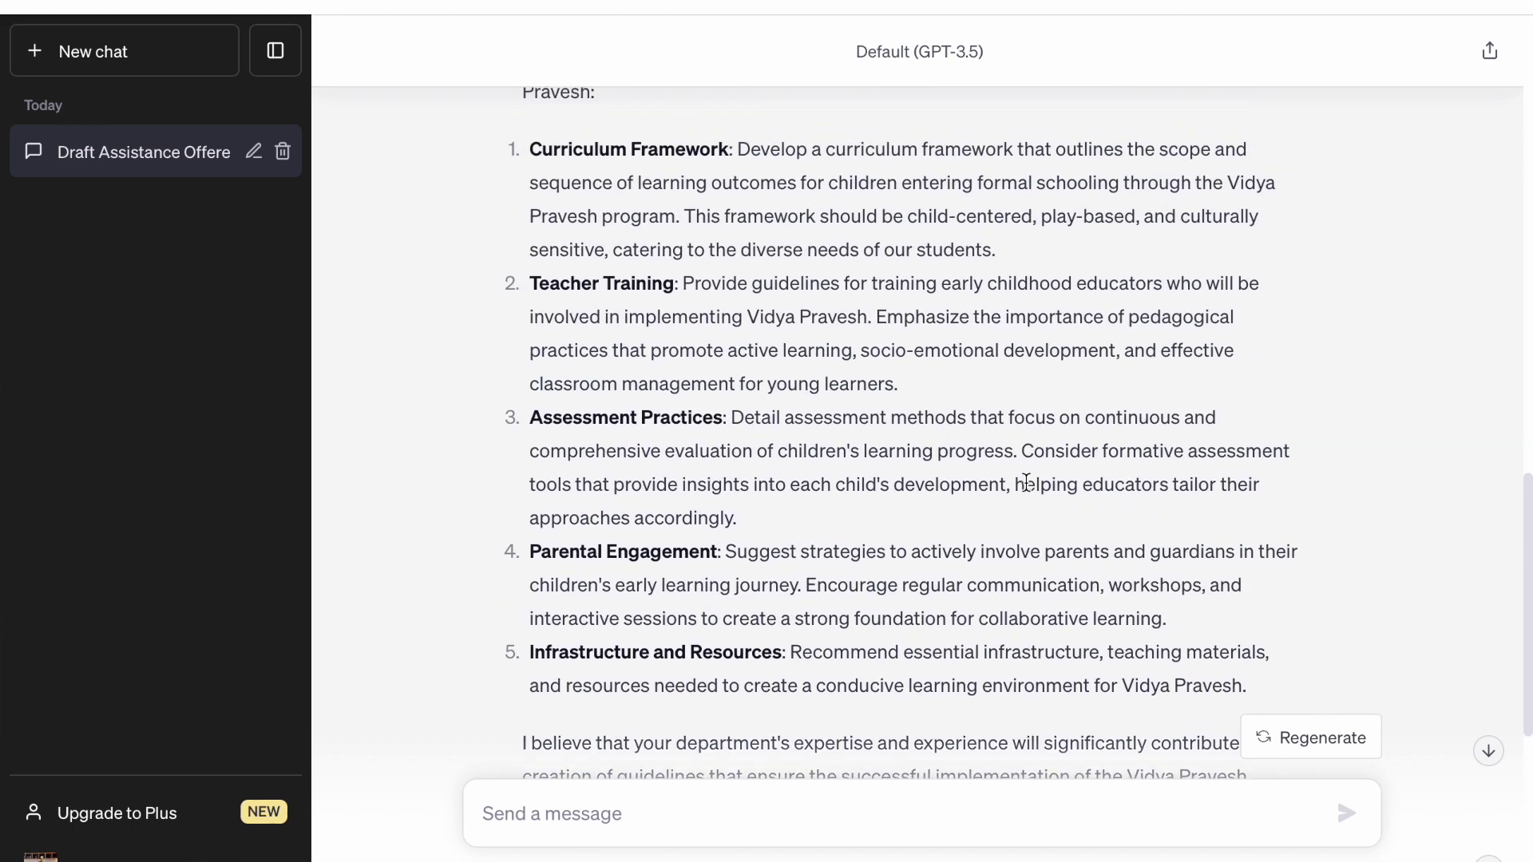
pyautogui.scroll(6, 1025, 482)
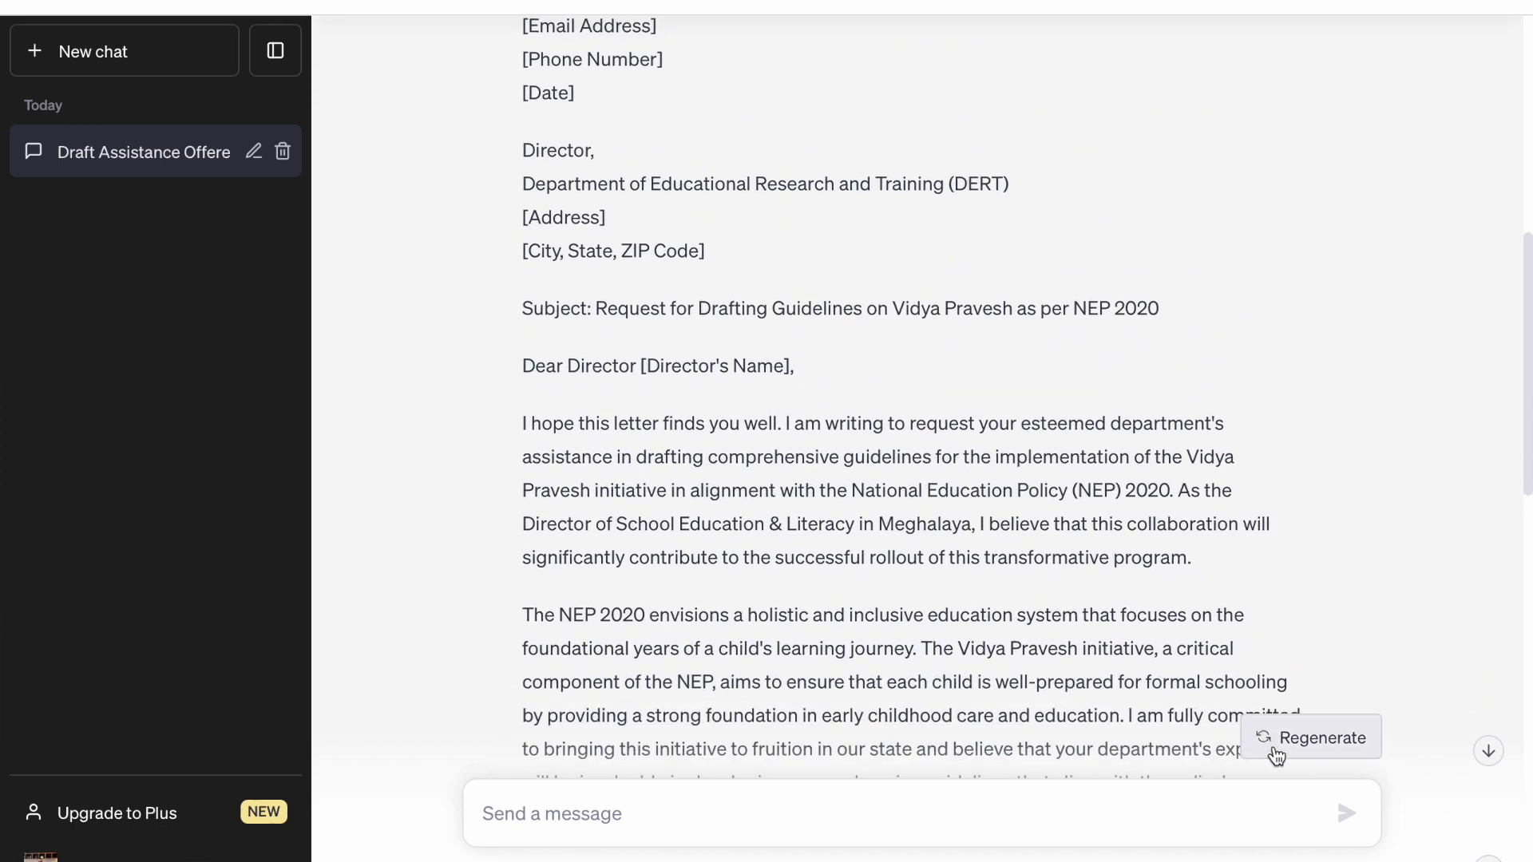
pyautogui.scroll(6, 1198, 578)
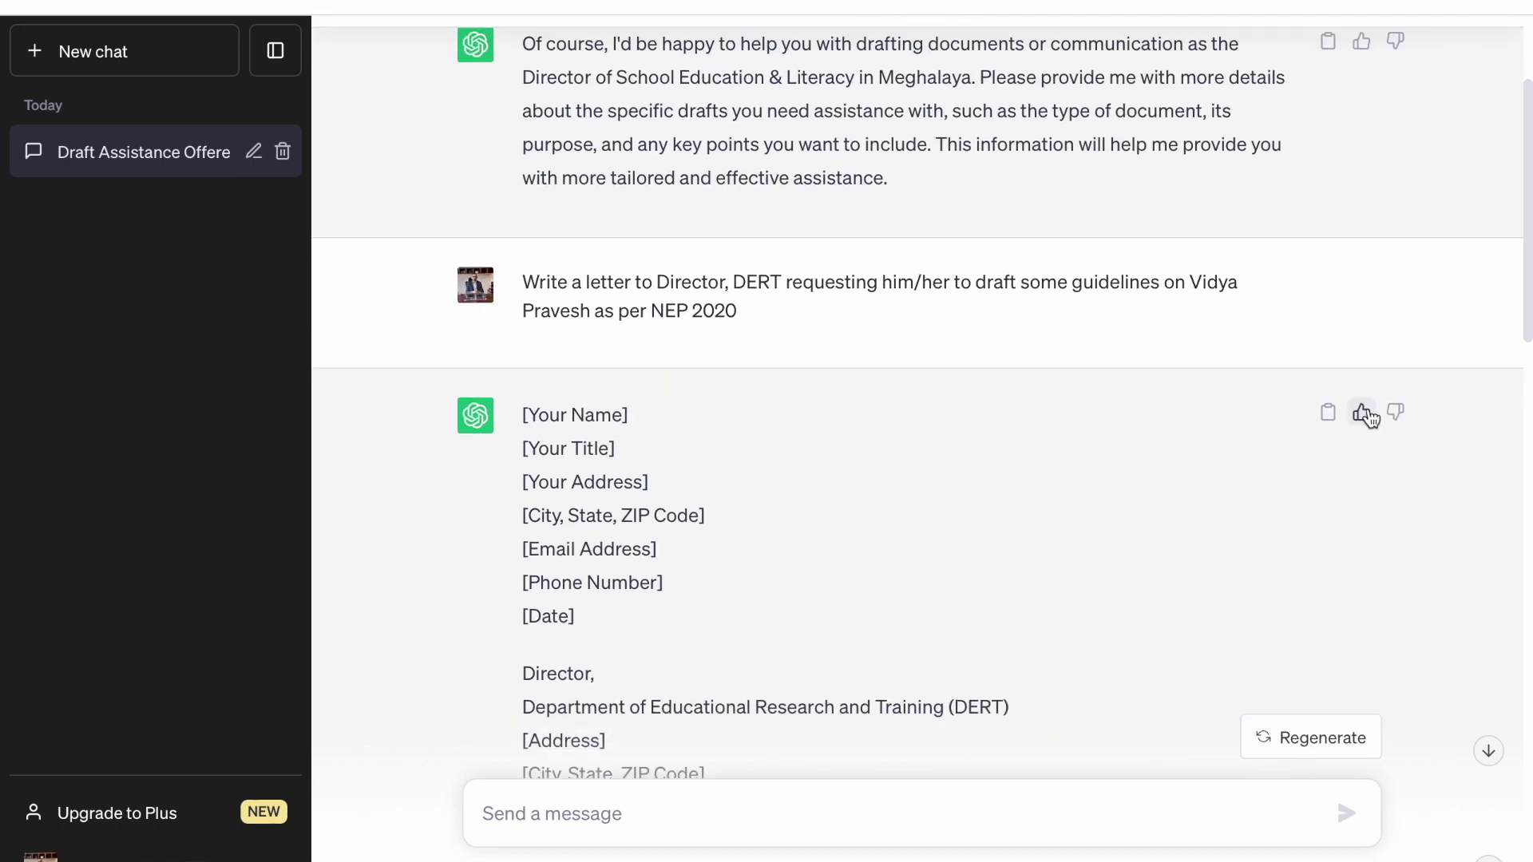
pyautogui.scroll(-6, 1142, 565)
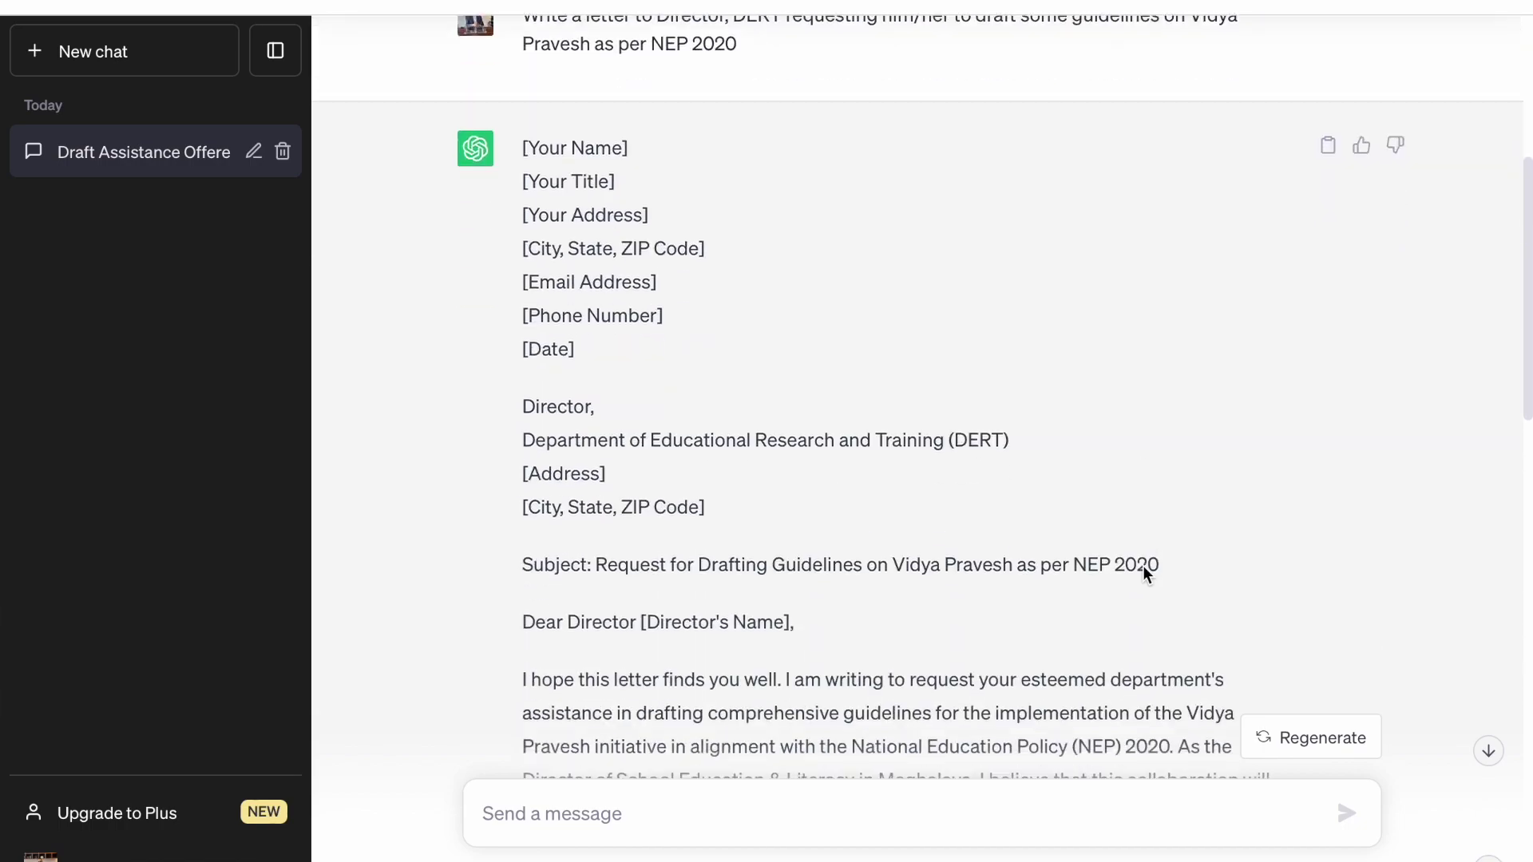
pyautogui.scroll(-20, 1142, 566)
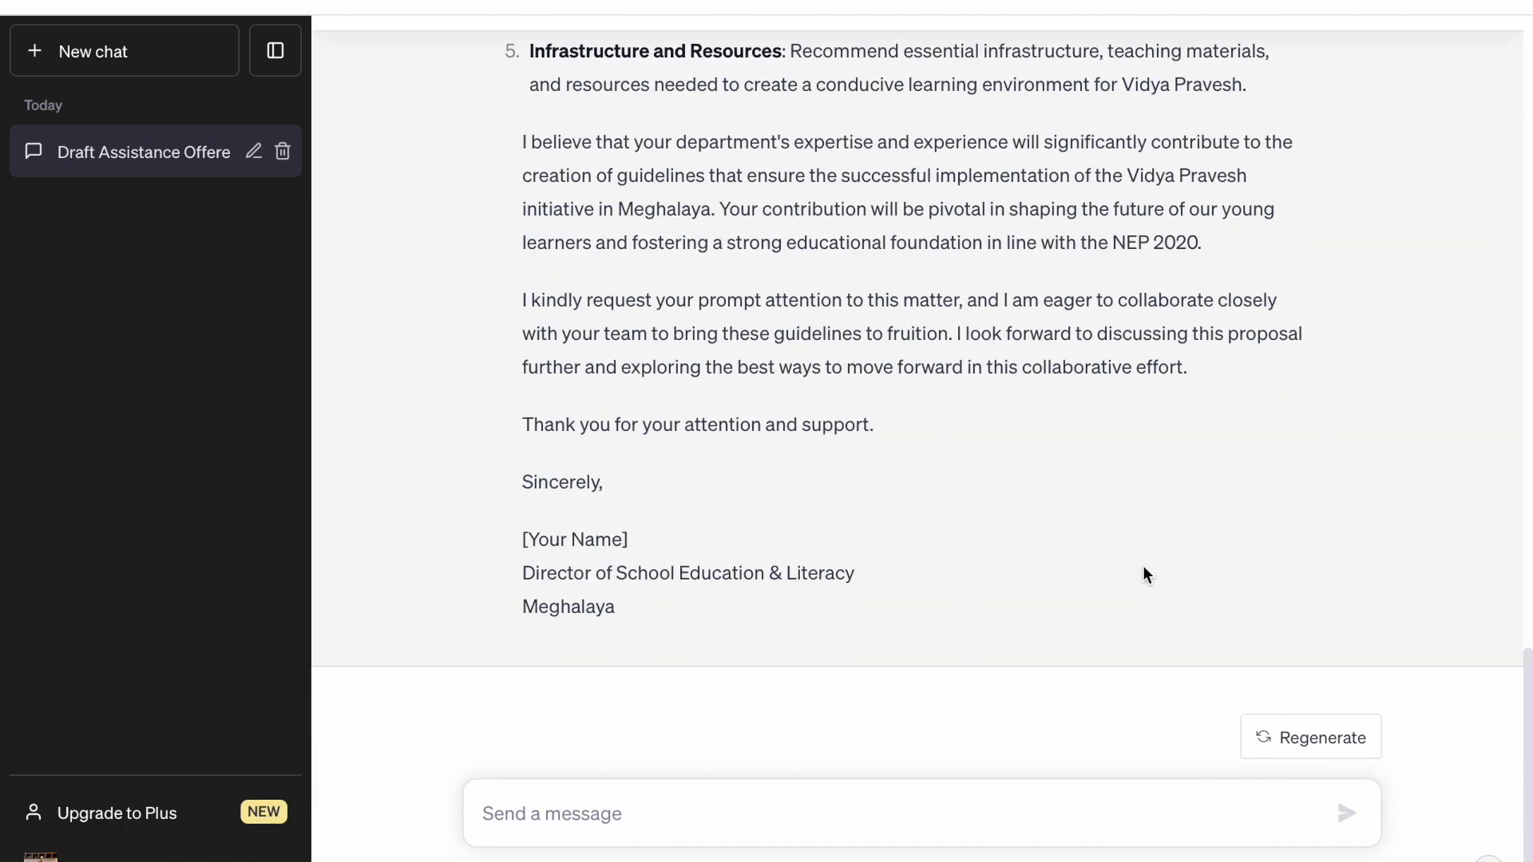
pyautogui.scroll(10, 1144, 568)
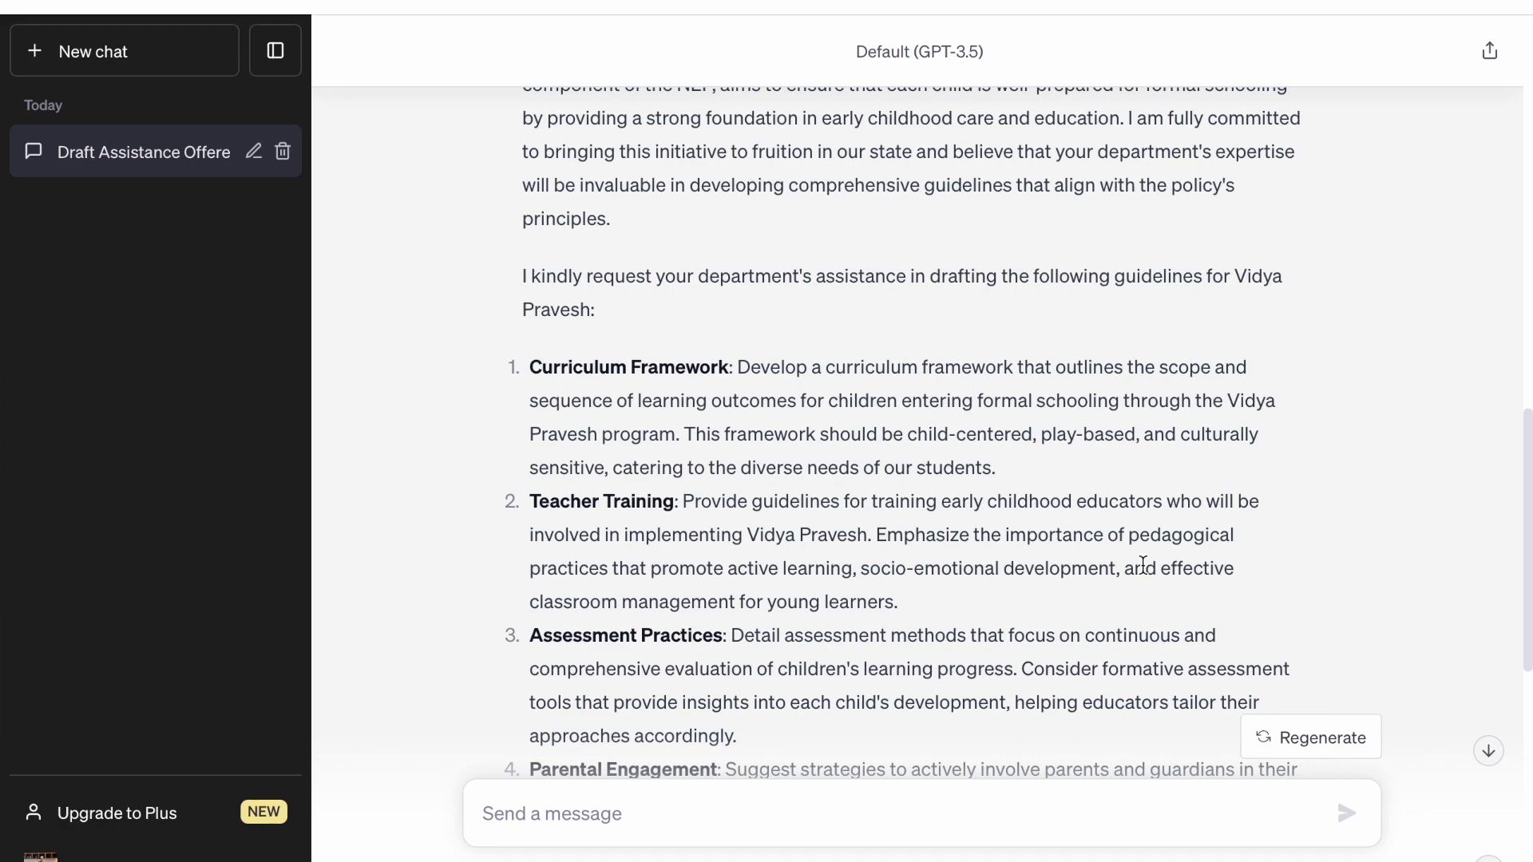
pyautogui.scroll(-10, 1142, 564)
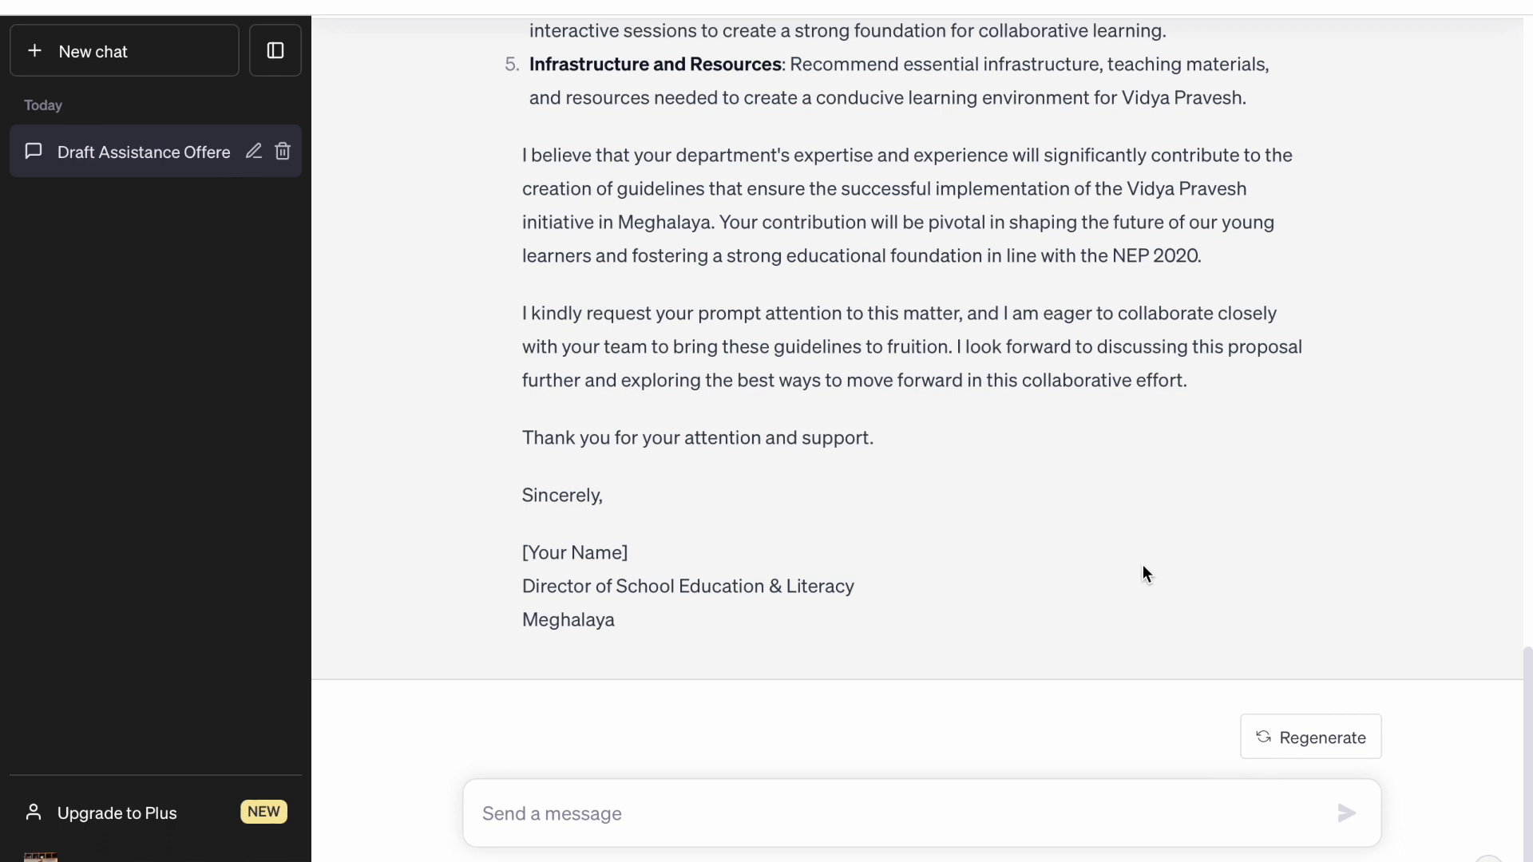
# Type the DSEL prompt requesting a draft order for all Dealing assistants and staff to learn ChatGPT
pyautogui.write('A')
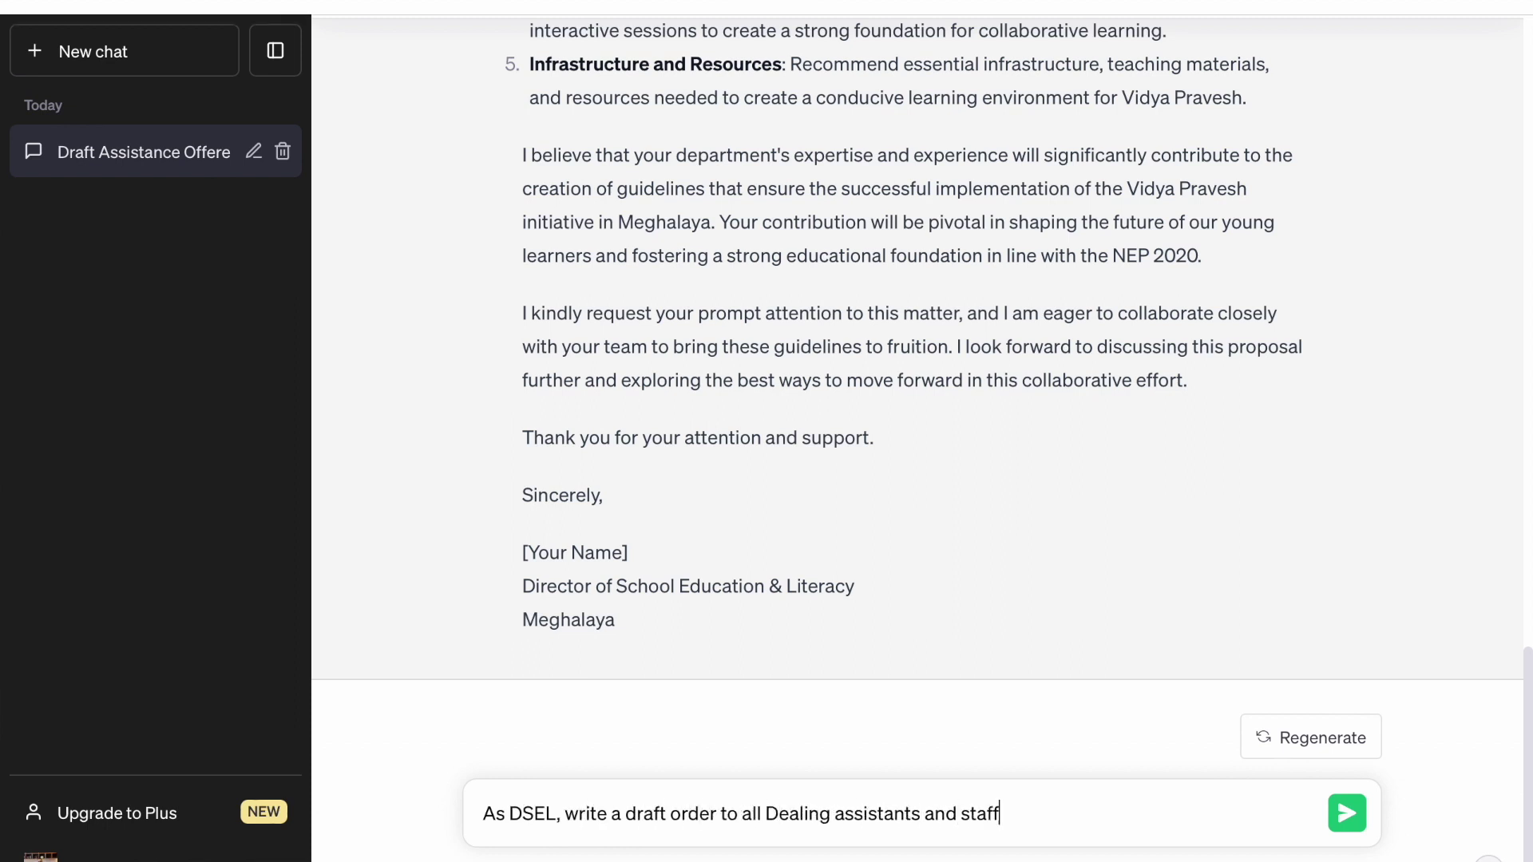
pyautogui.write('ts.')
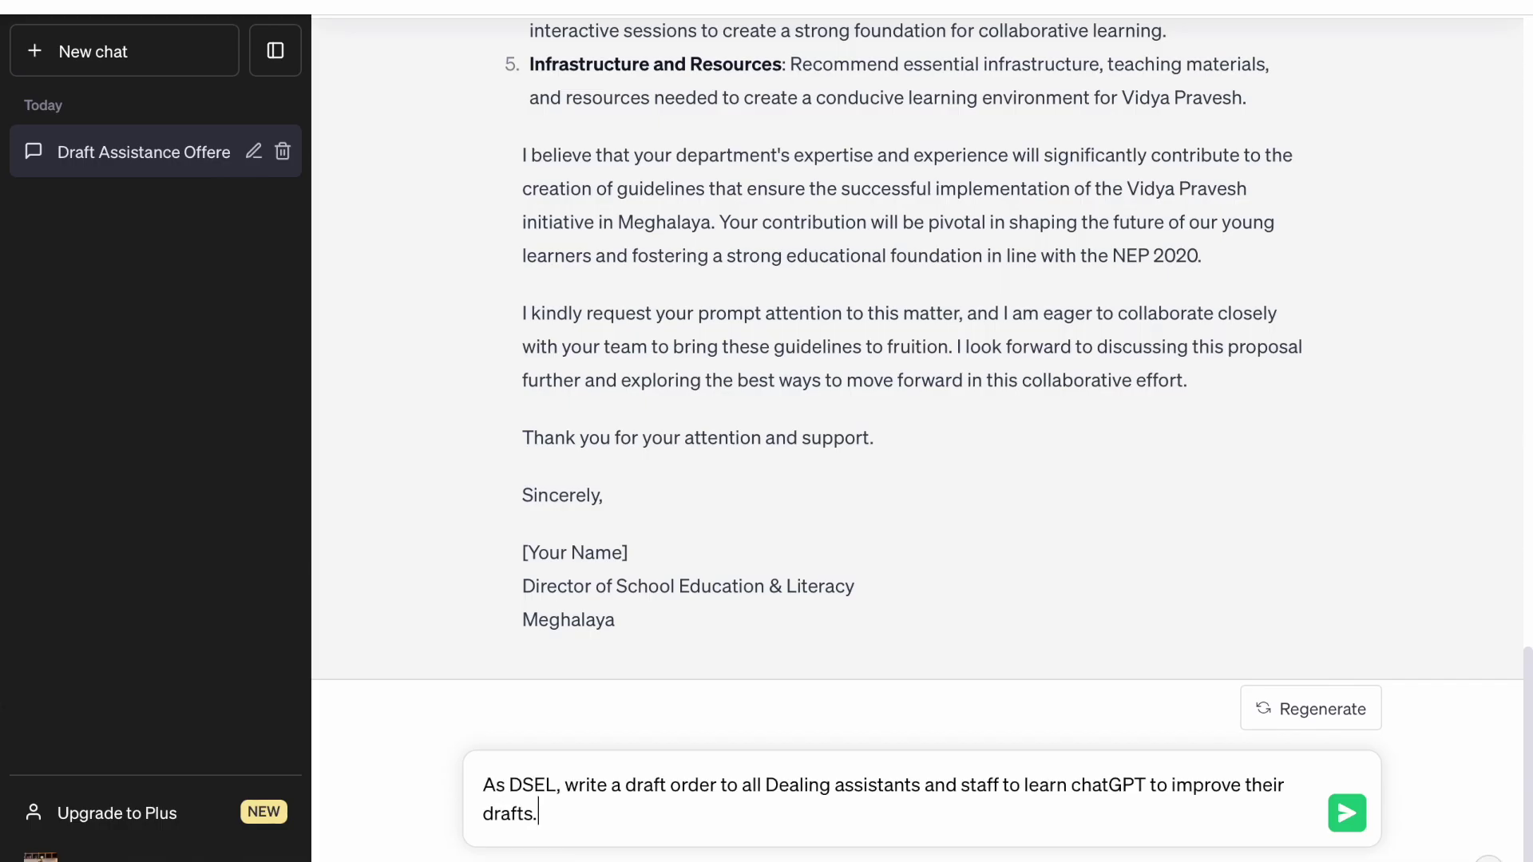
# Send the staff order request and review the draft covering training, confidentiality and feedback
pyautogui.press('Return')
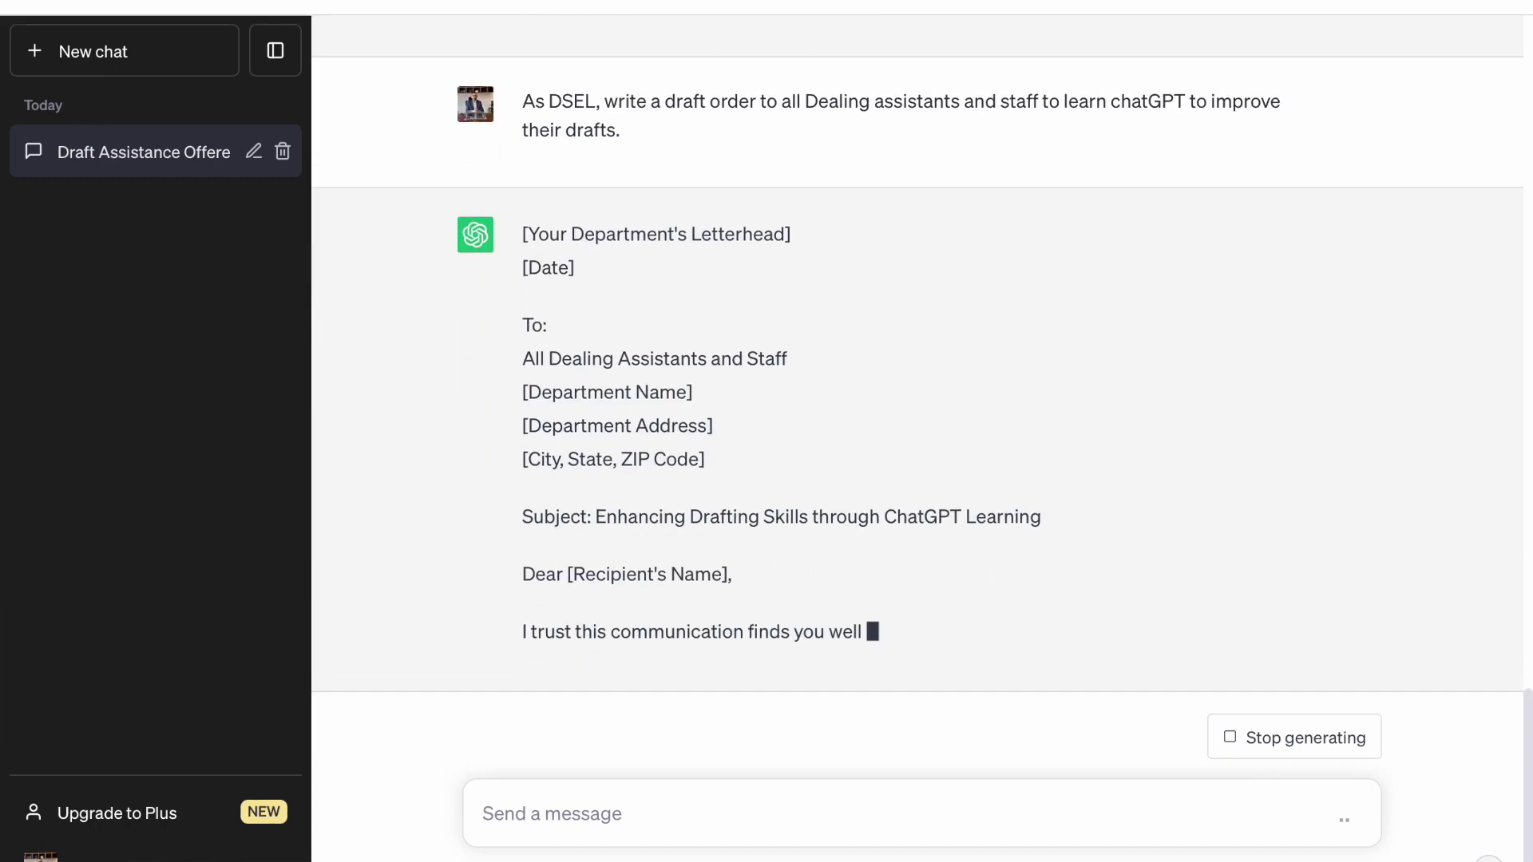
pyautogui.scroll(1, 814, 384)
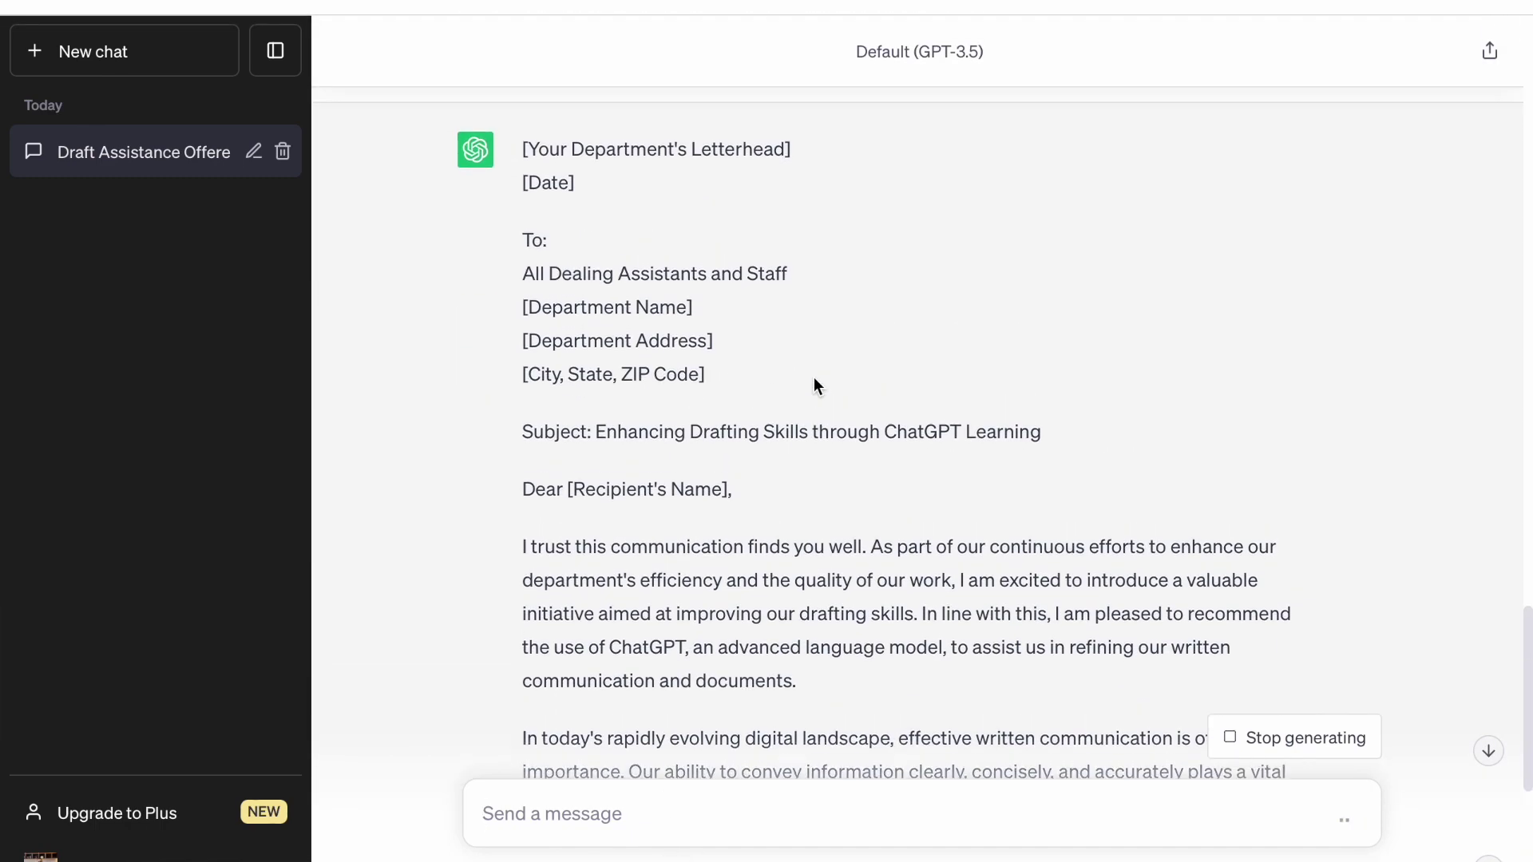
pyautogui.scroll(1, 814, 386)
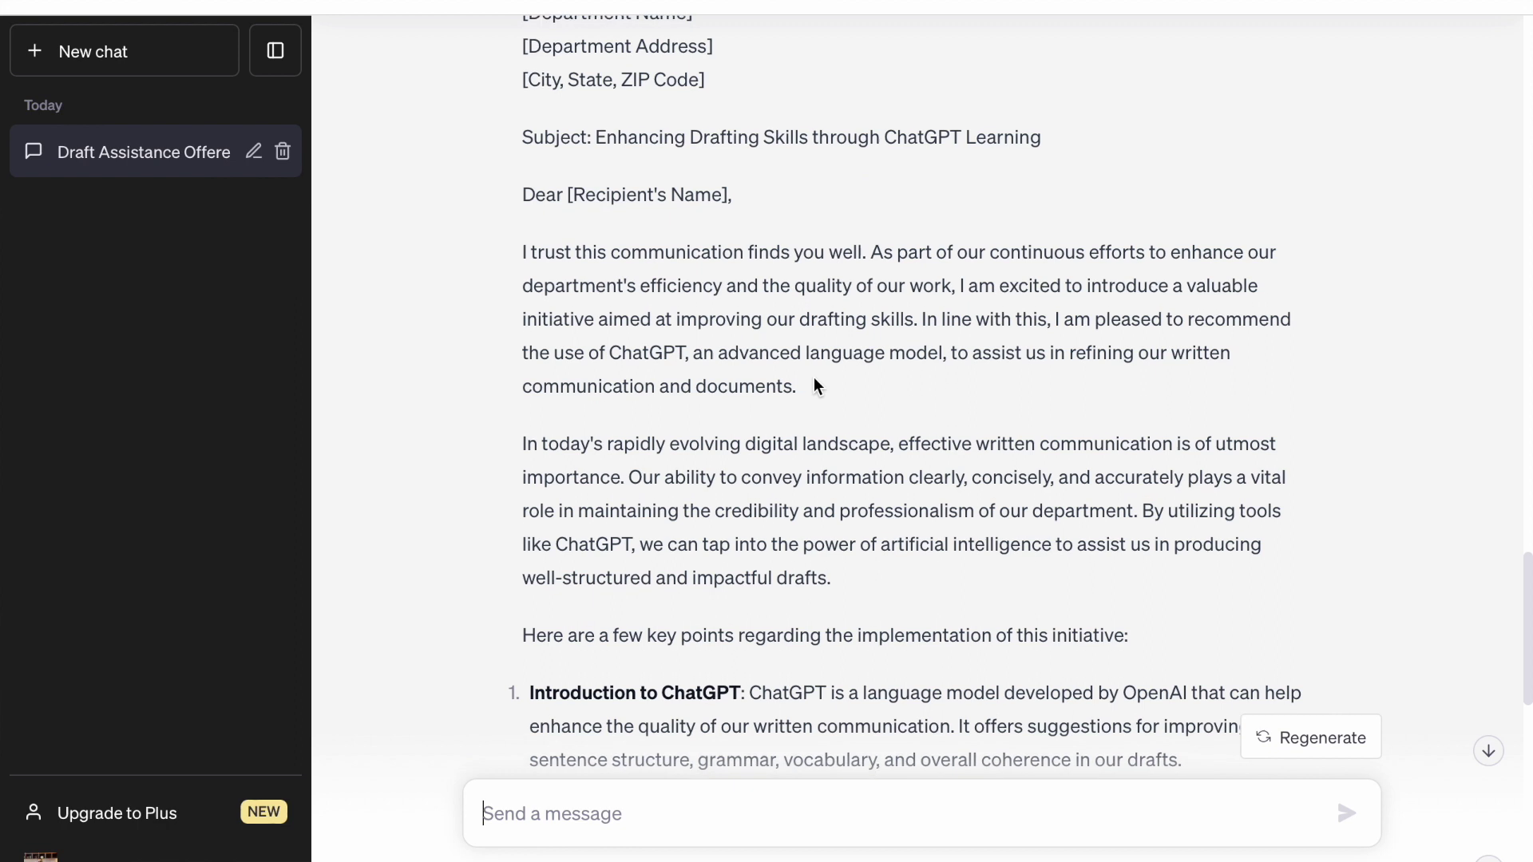
pyautogui.scroll(2, 814, 383)
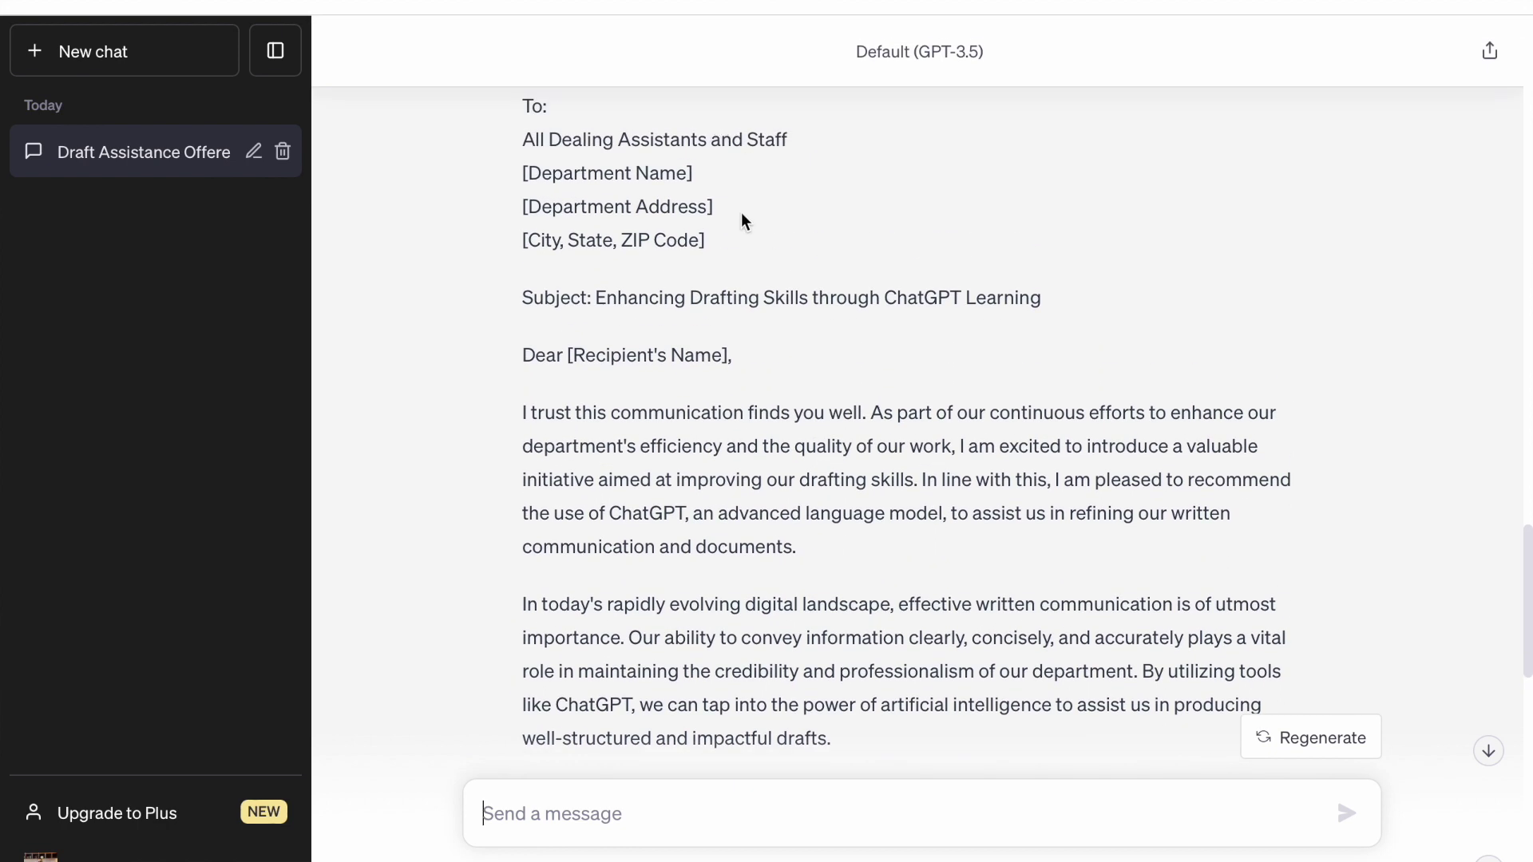
pyautogui.scroll(-1, 739, 220)
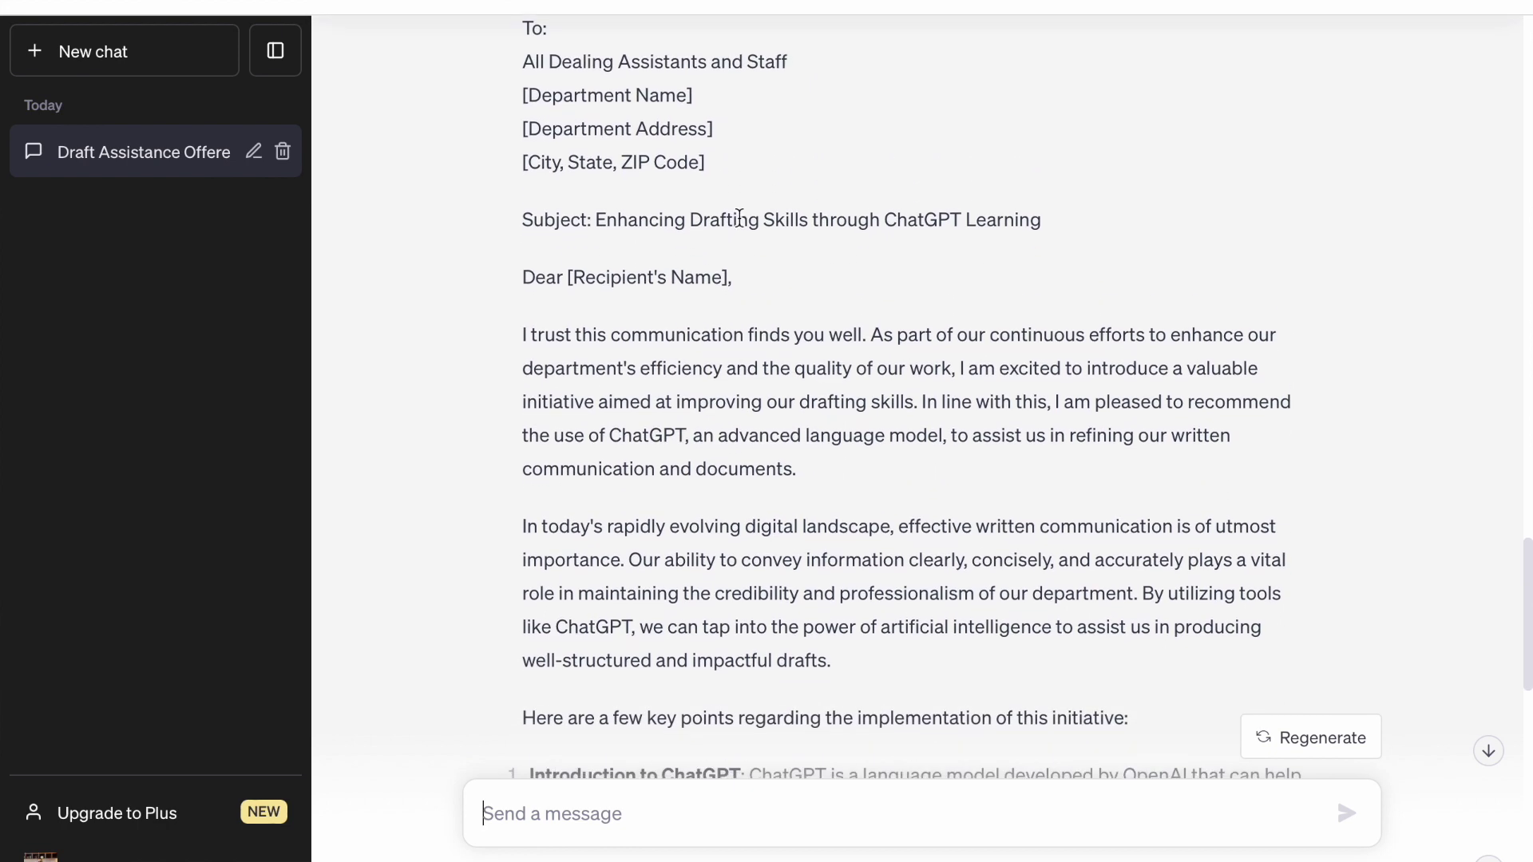
pyautogui.scroll(-5, 818, 222)
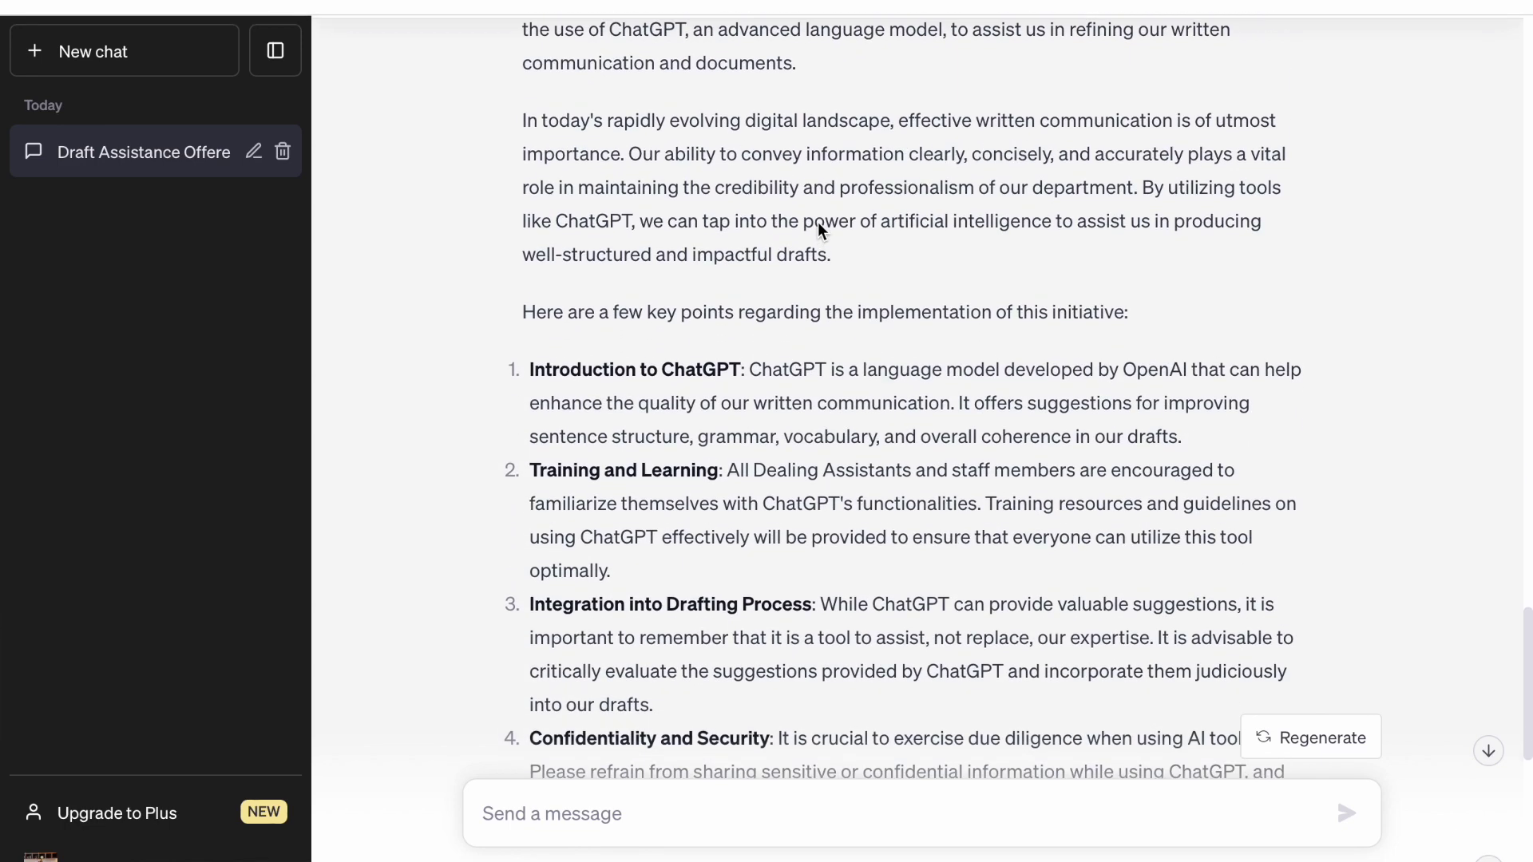
pyautogui.scroll(-1, 885, 312)
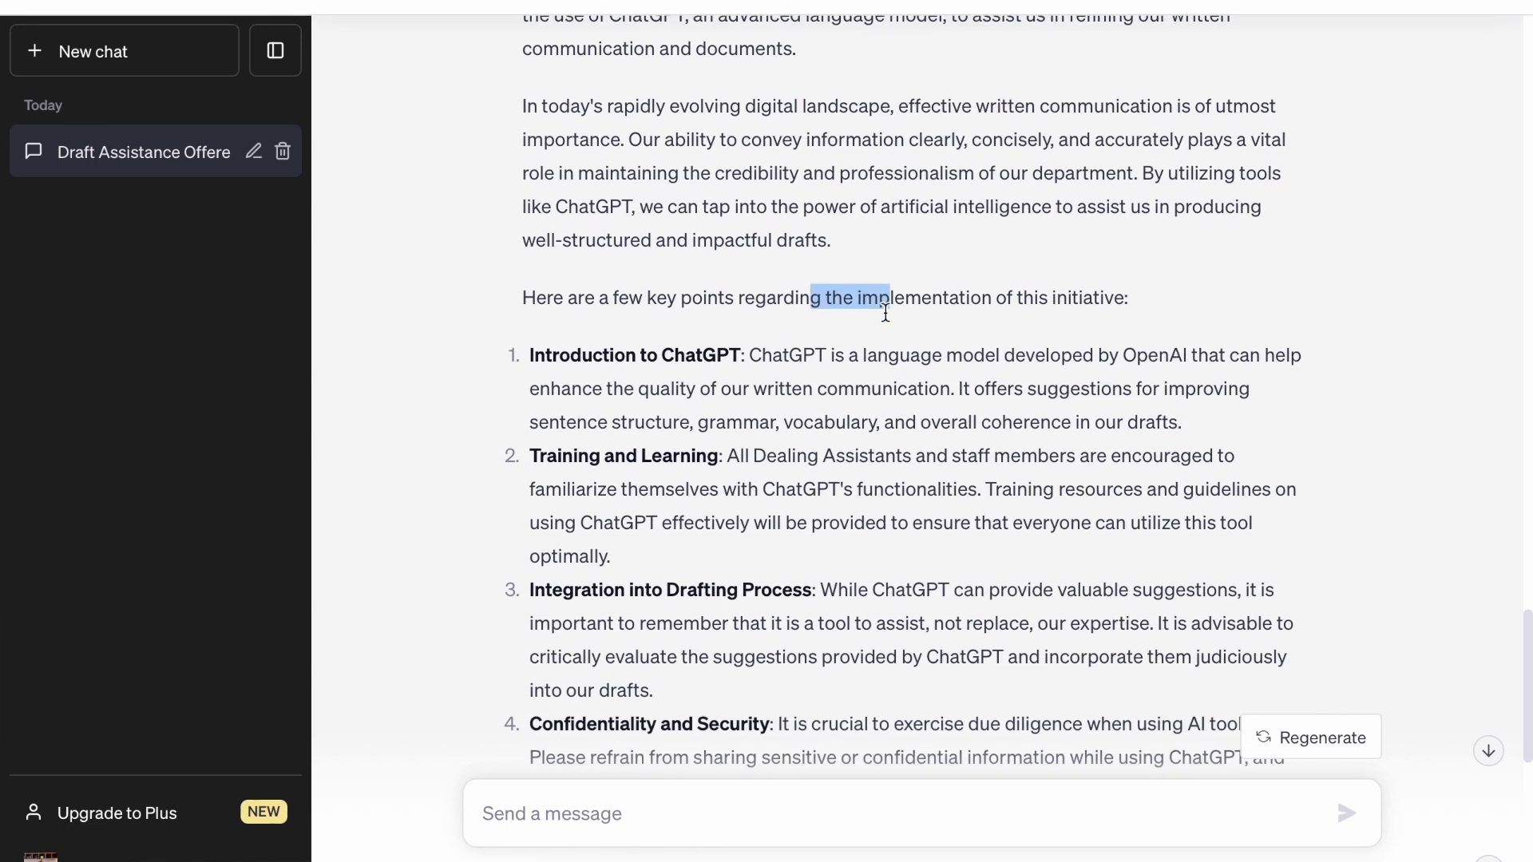
pyautogui.scroll(2, 884, 311)
pyautogui.scroll(-3, 884, 313)
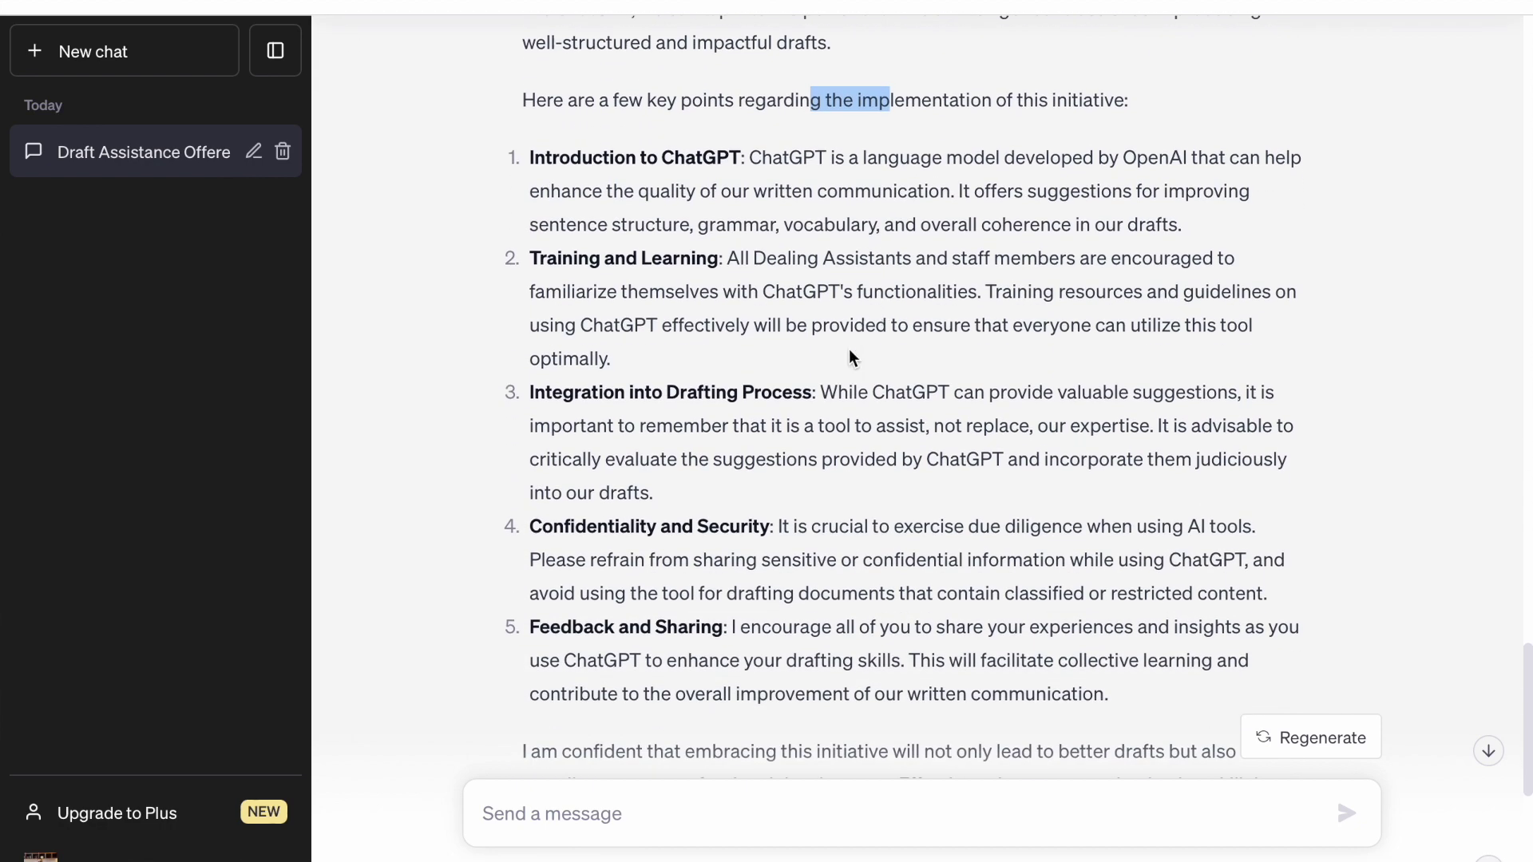
pyautogui.scroll(-7, 849, 351)
pyautogui.scroll(-1, 849, 350)
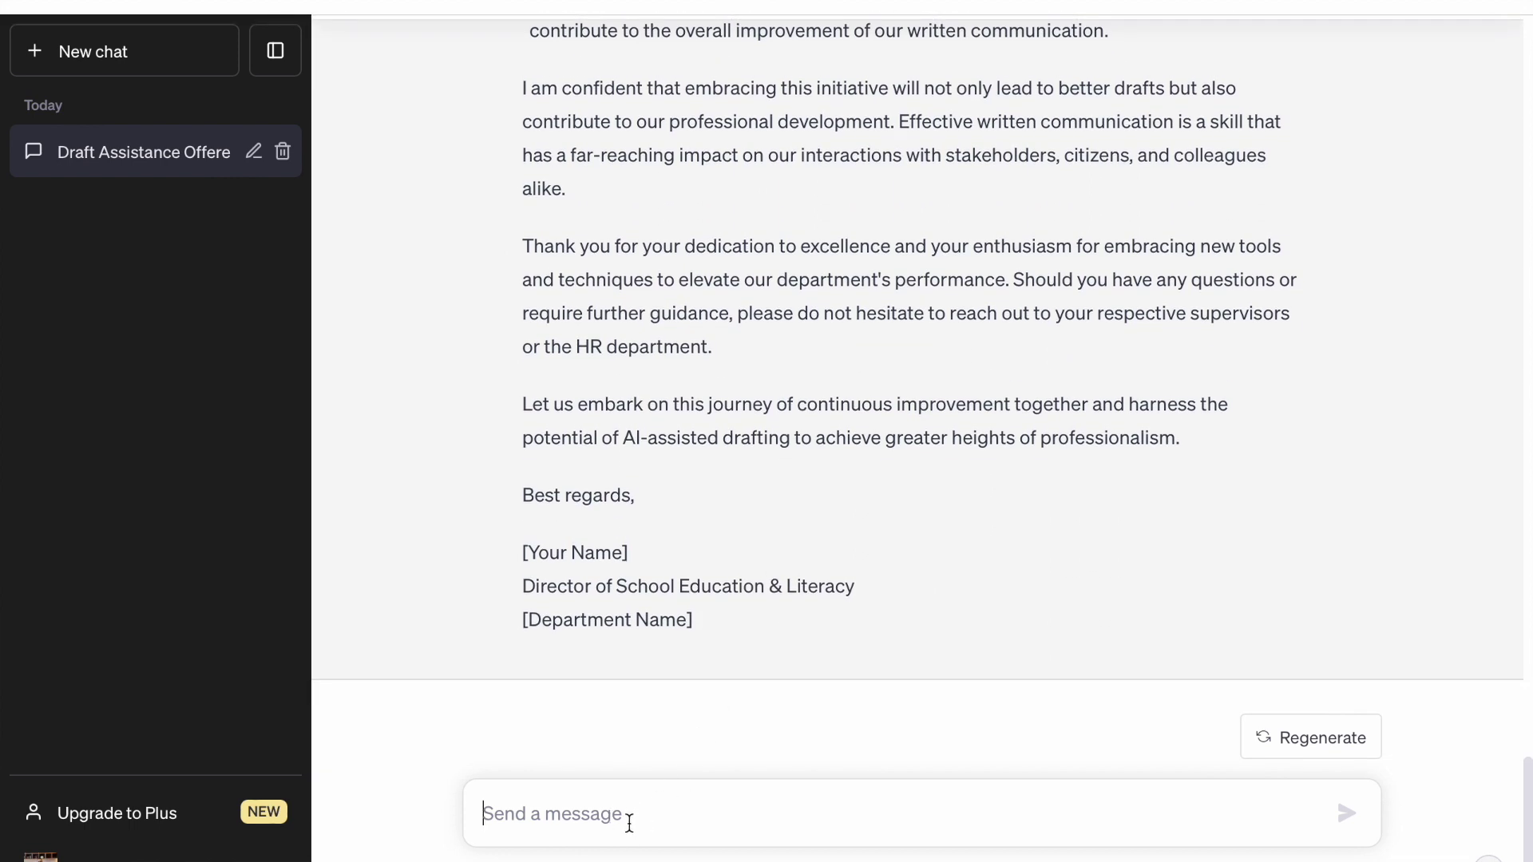
pyautogui.scroll(13, 733, 544)
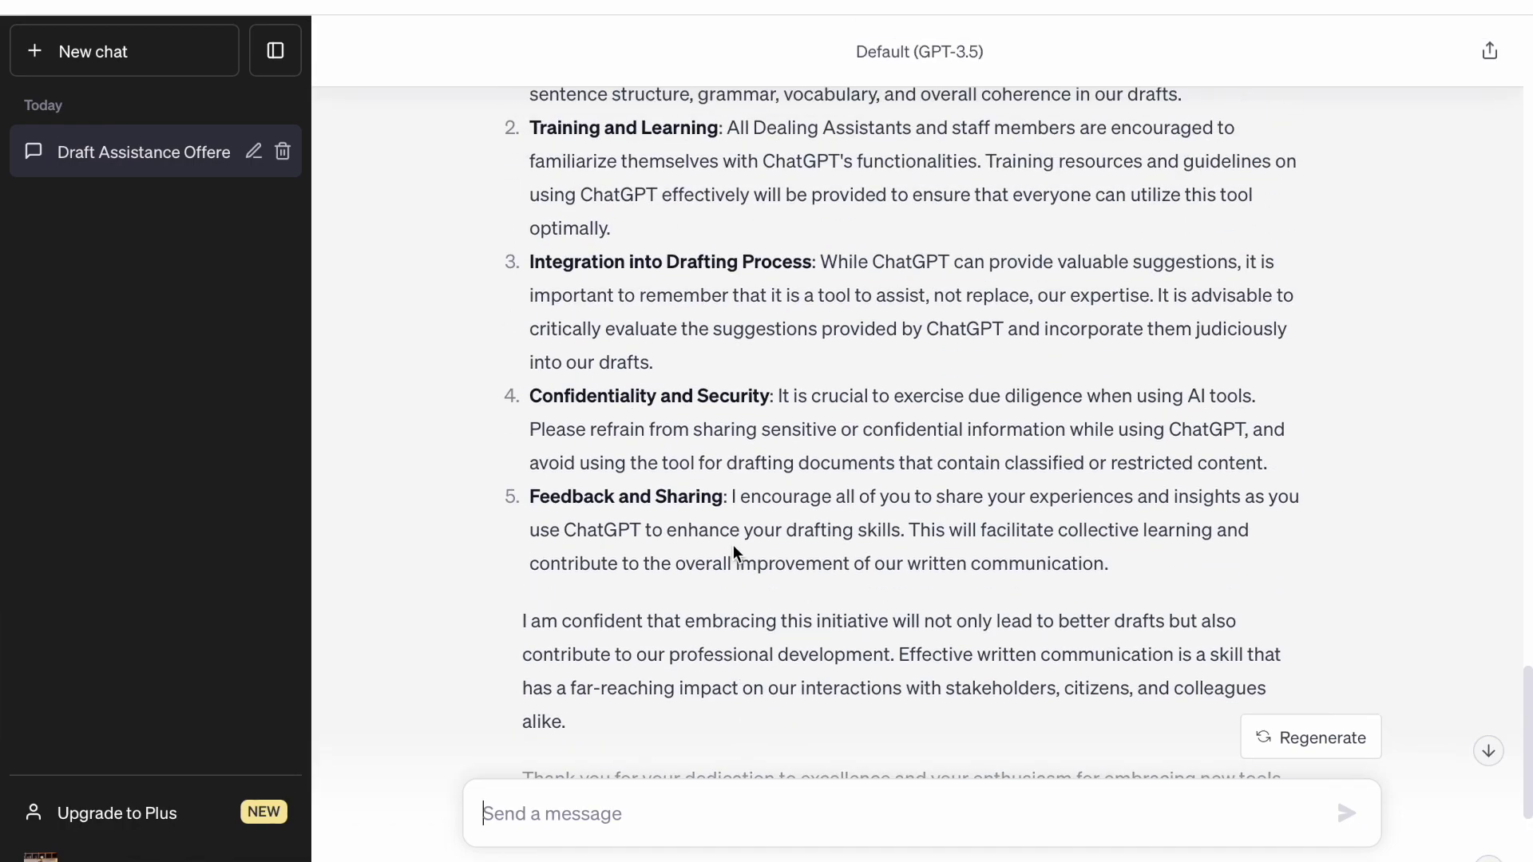
pyautogui.scroll(5, 733, 545)
pyautogui.scroll(-18, 733, 545)
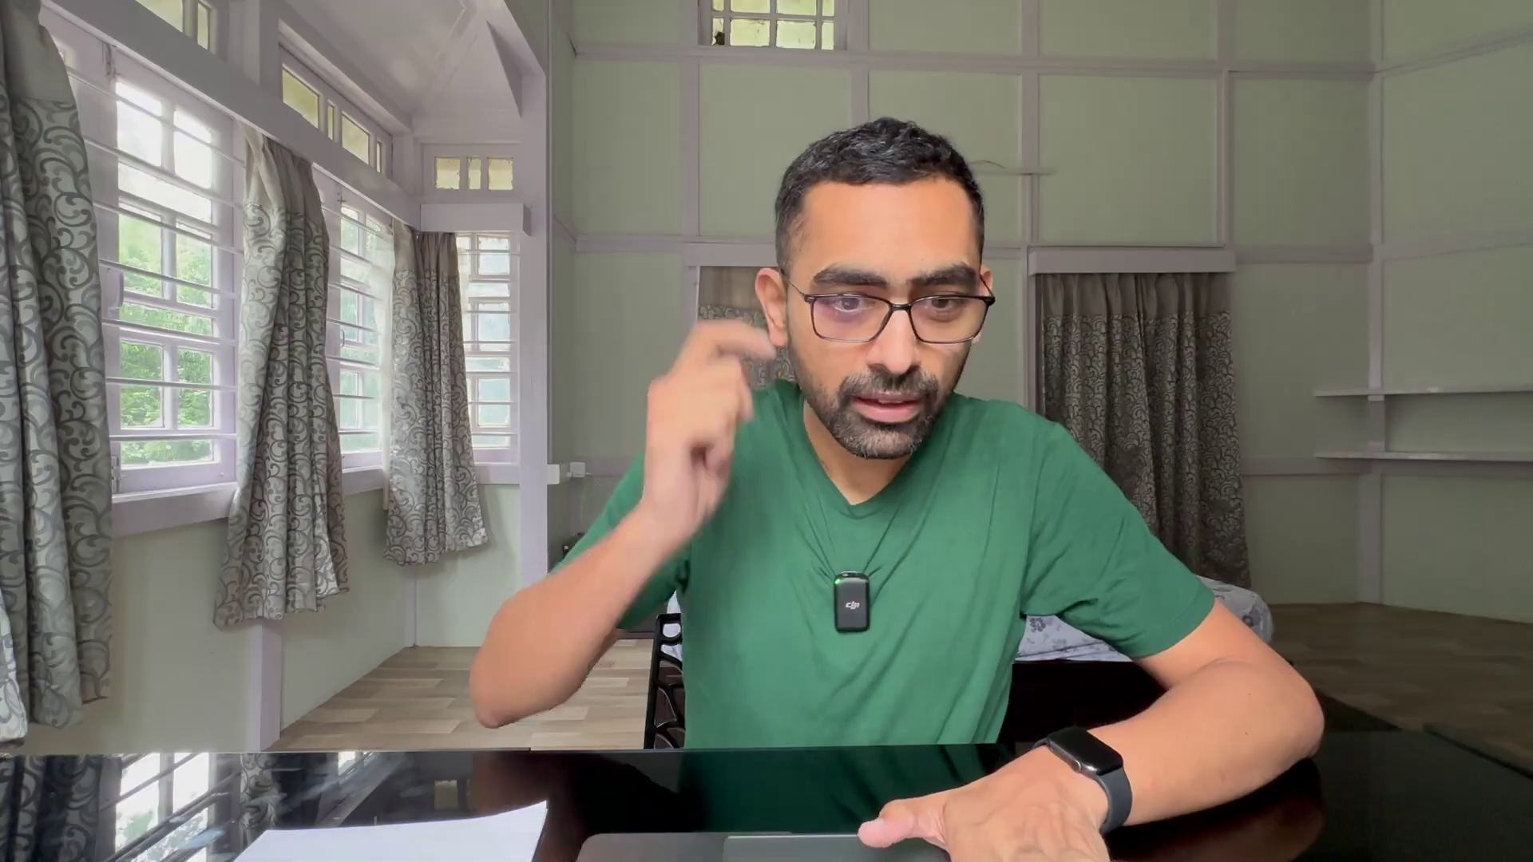
# Start a follow-up message noting that the previous reply is a letter
pyautogui.write('is a lteer, I wanted this in a order format')
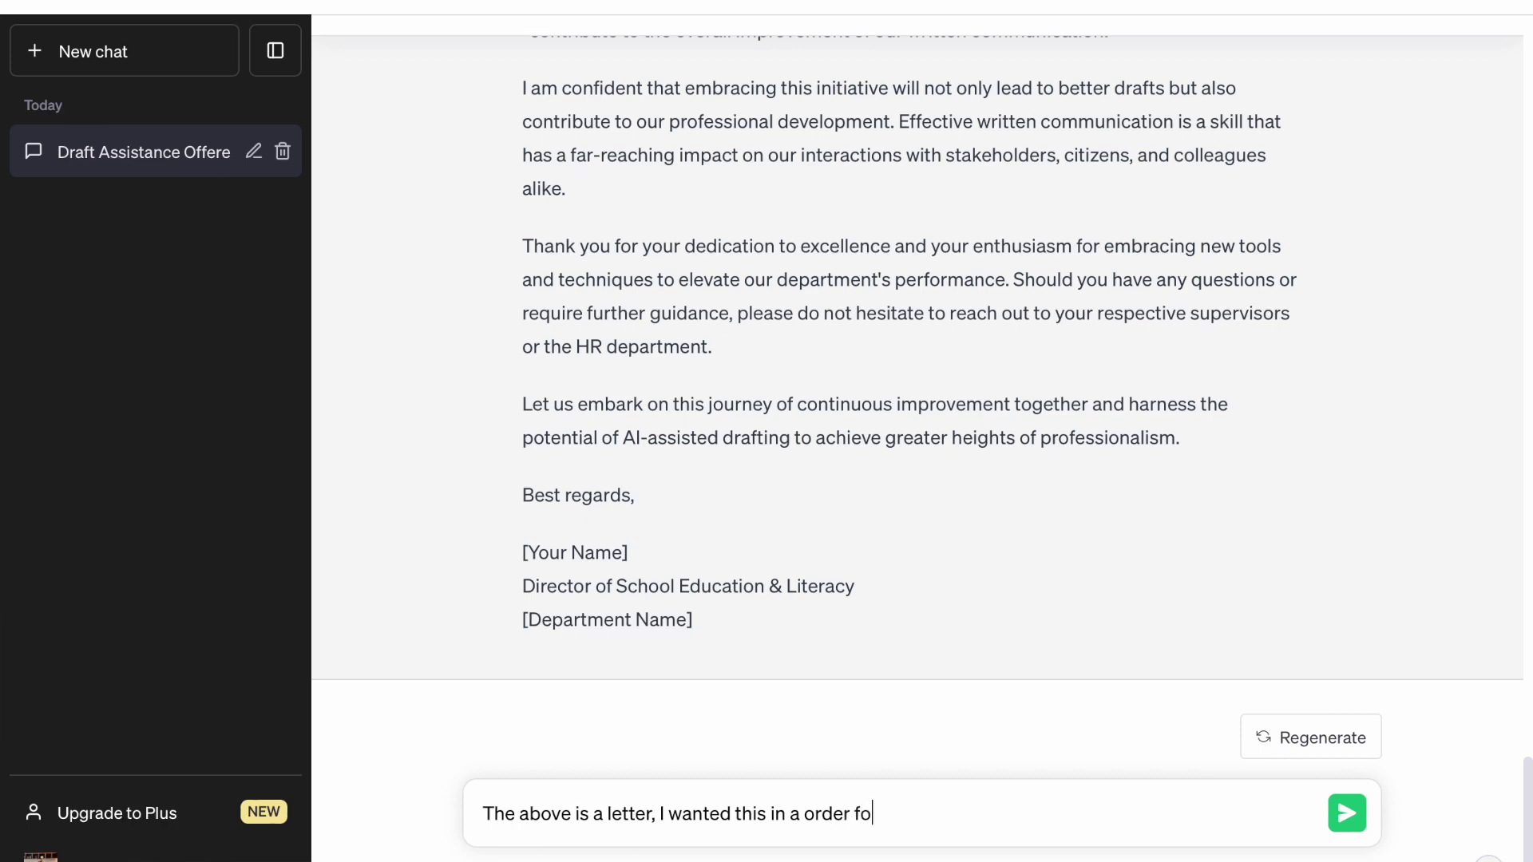
# Ask for order format and review the regenerated order with its number and five directives
pyautogui.press('Return')
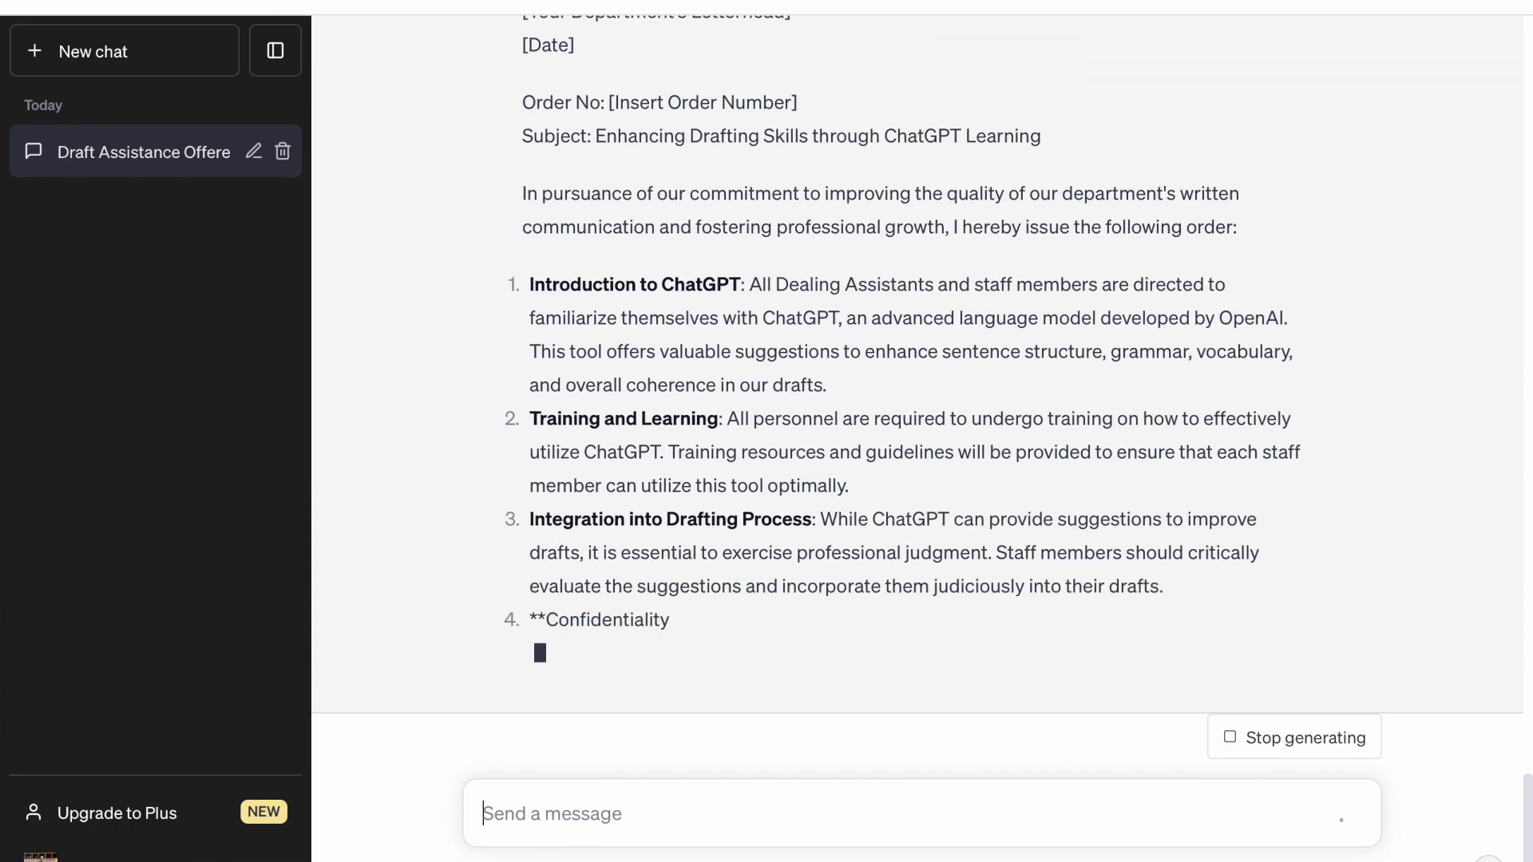
pyautogui.scroll(7, 773, 384)
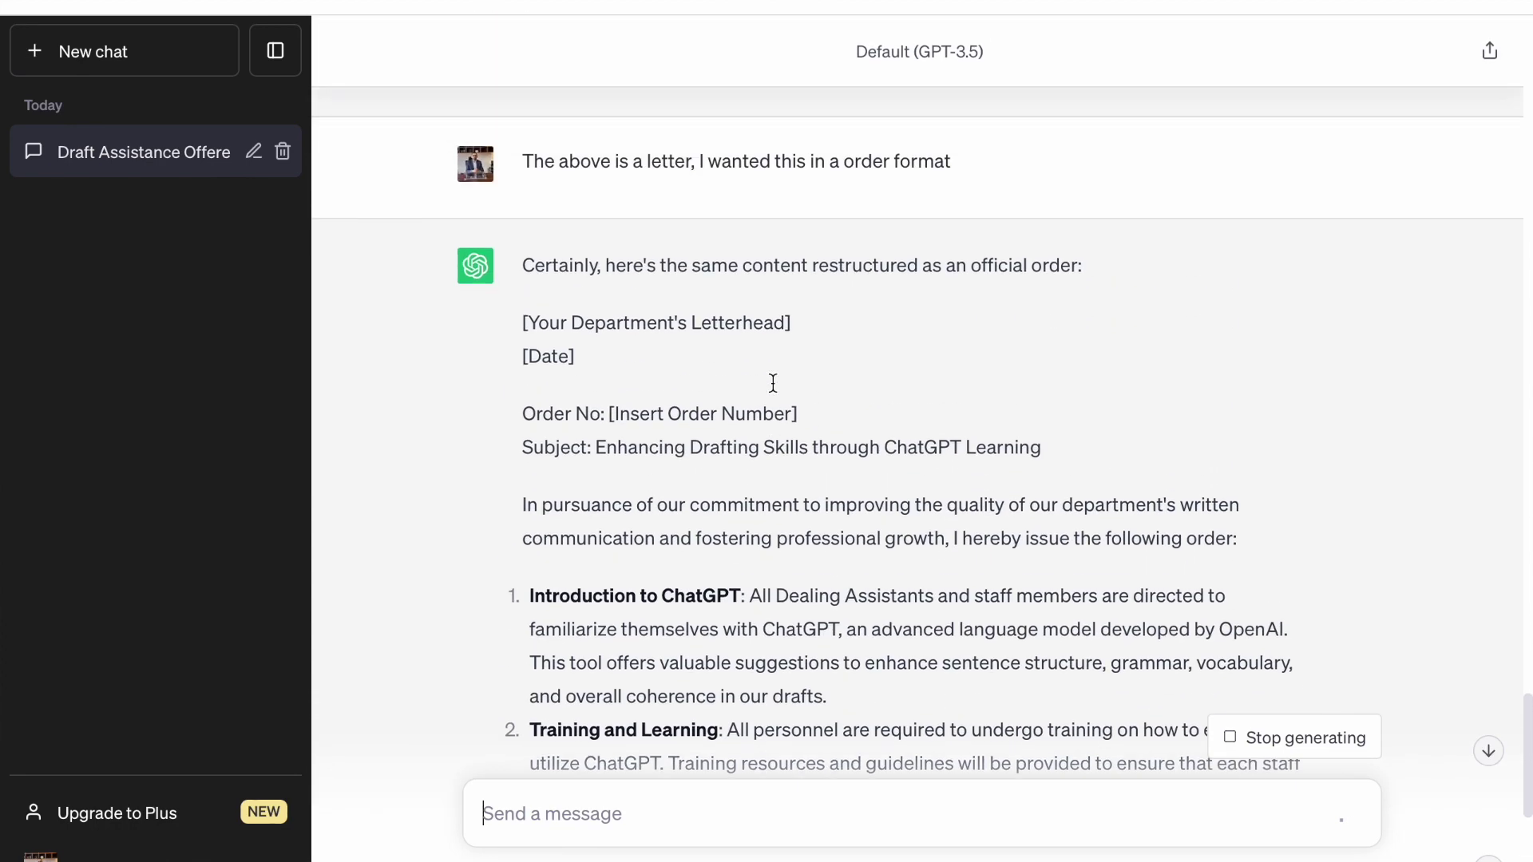
pyautogui.scroll(1, 773, 382)
pyautogui.scroll(-3, 773, 381)
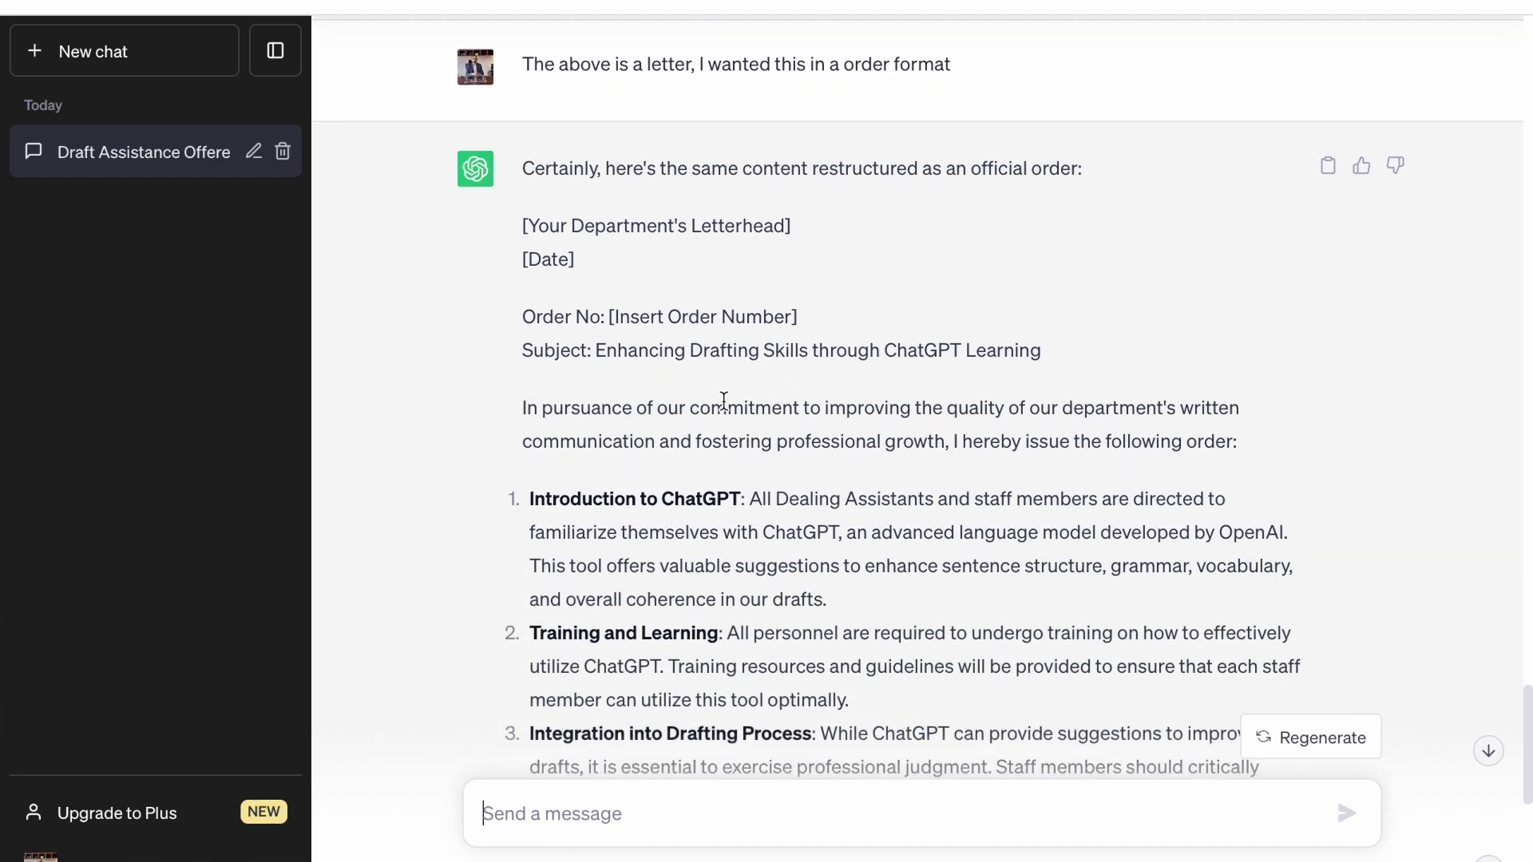
pyautogui.scroll(-1, 726, 398)
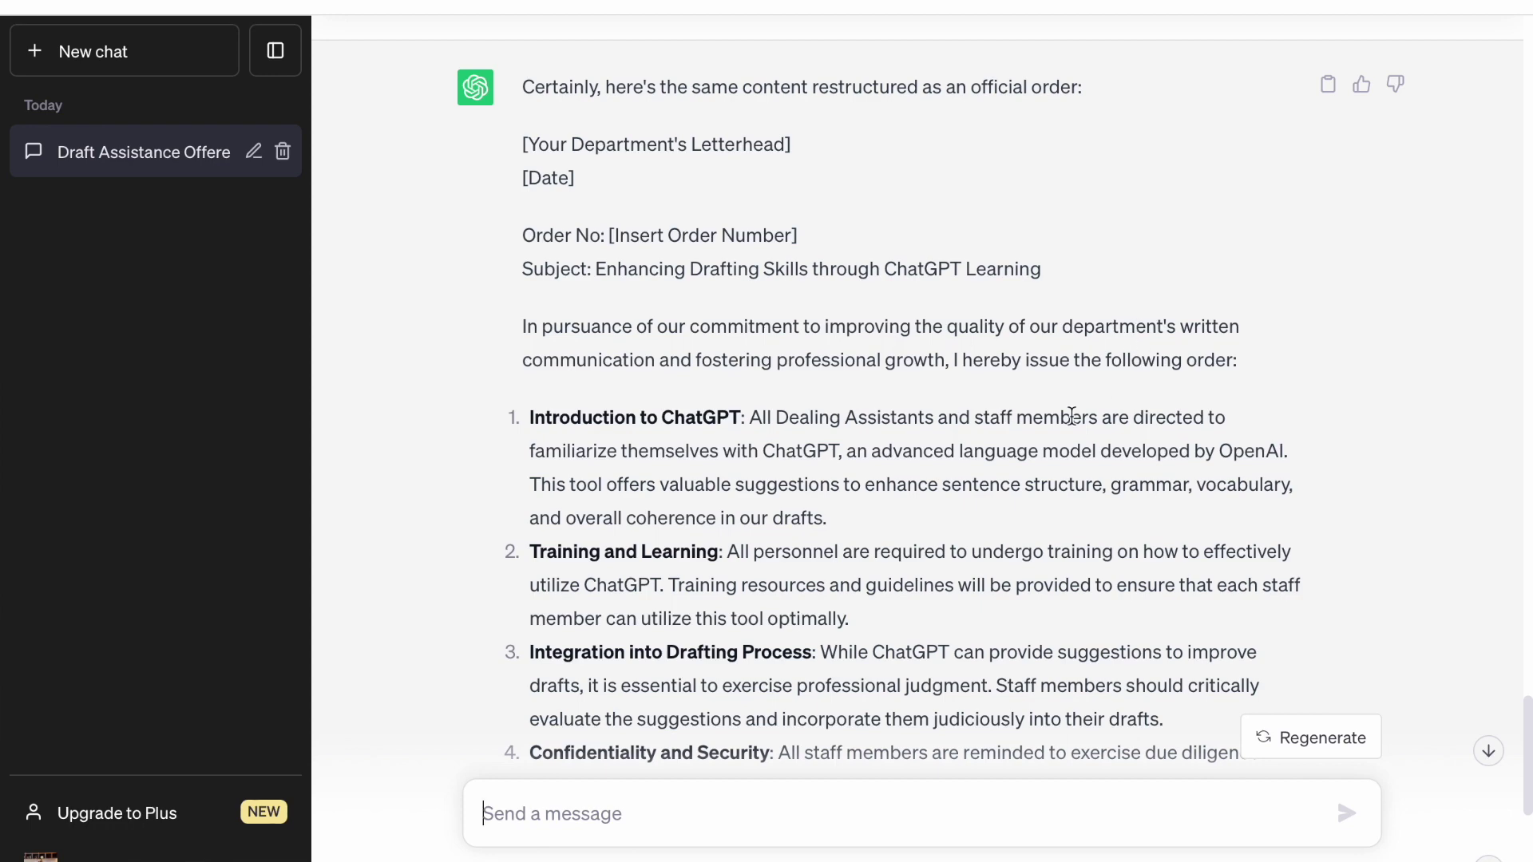
pyautogui.scroll(-3, 1087, 426)
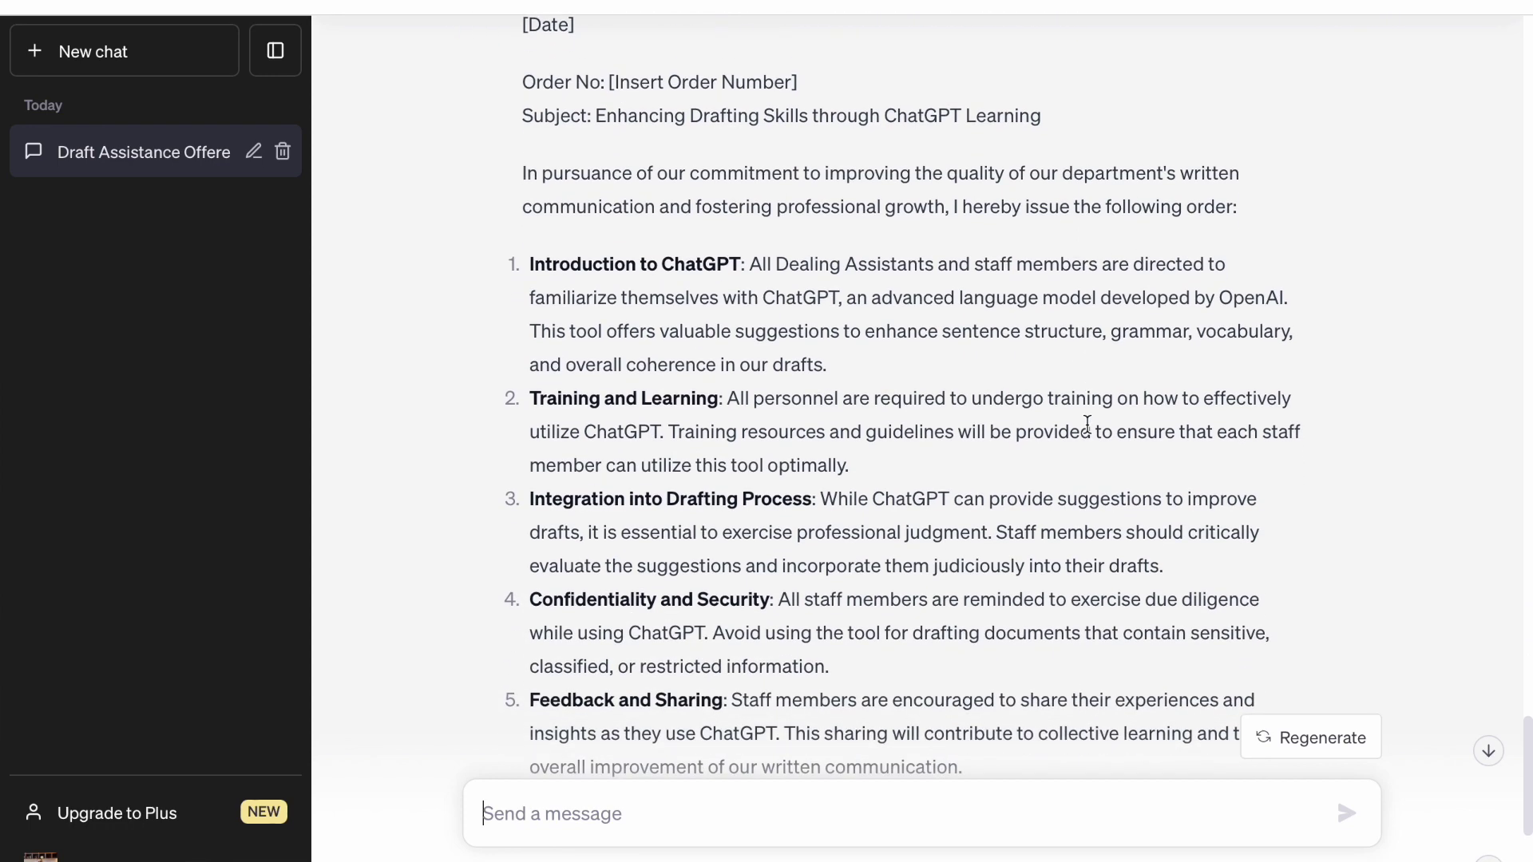
pyautogui.scroll(-3, 1088, 425)
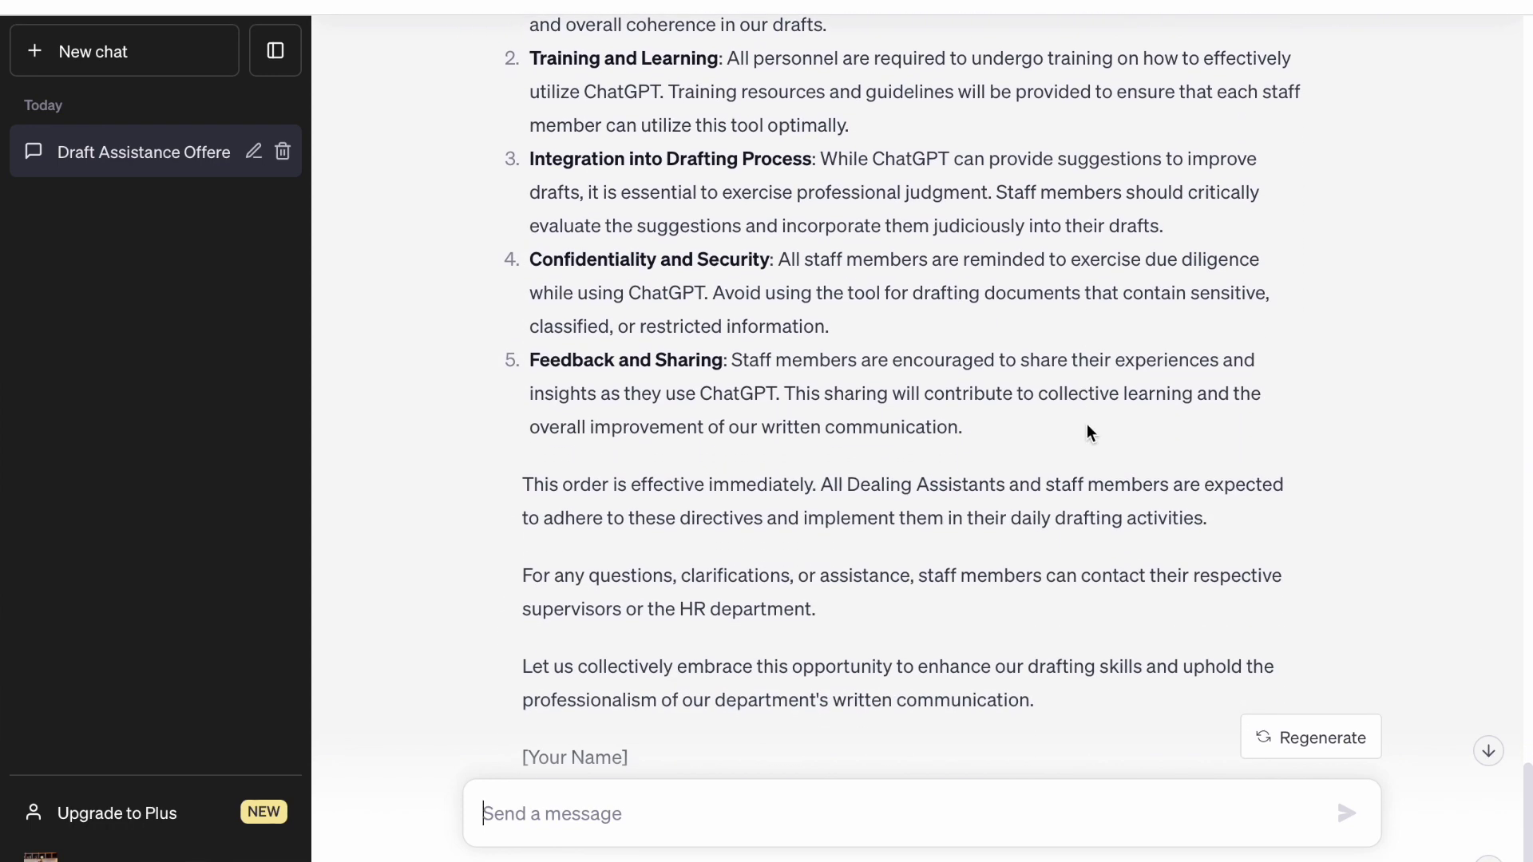
pyautogui.scroll(-1, 1087, 431)
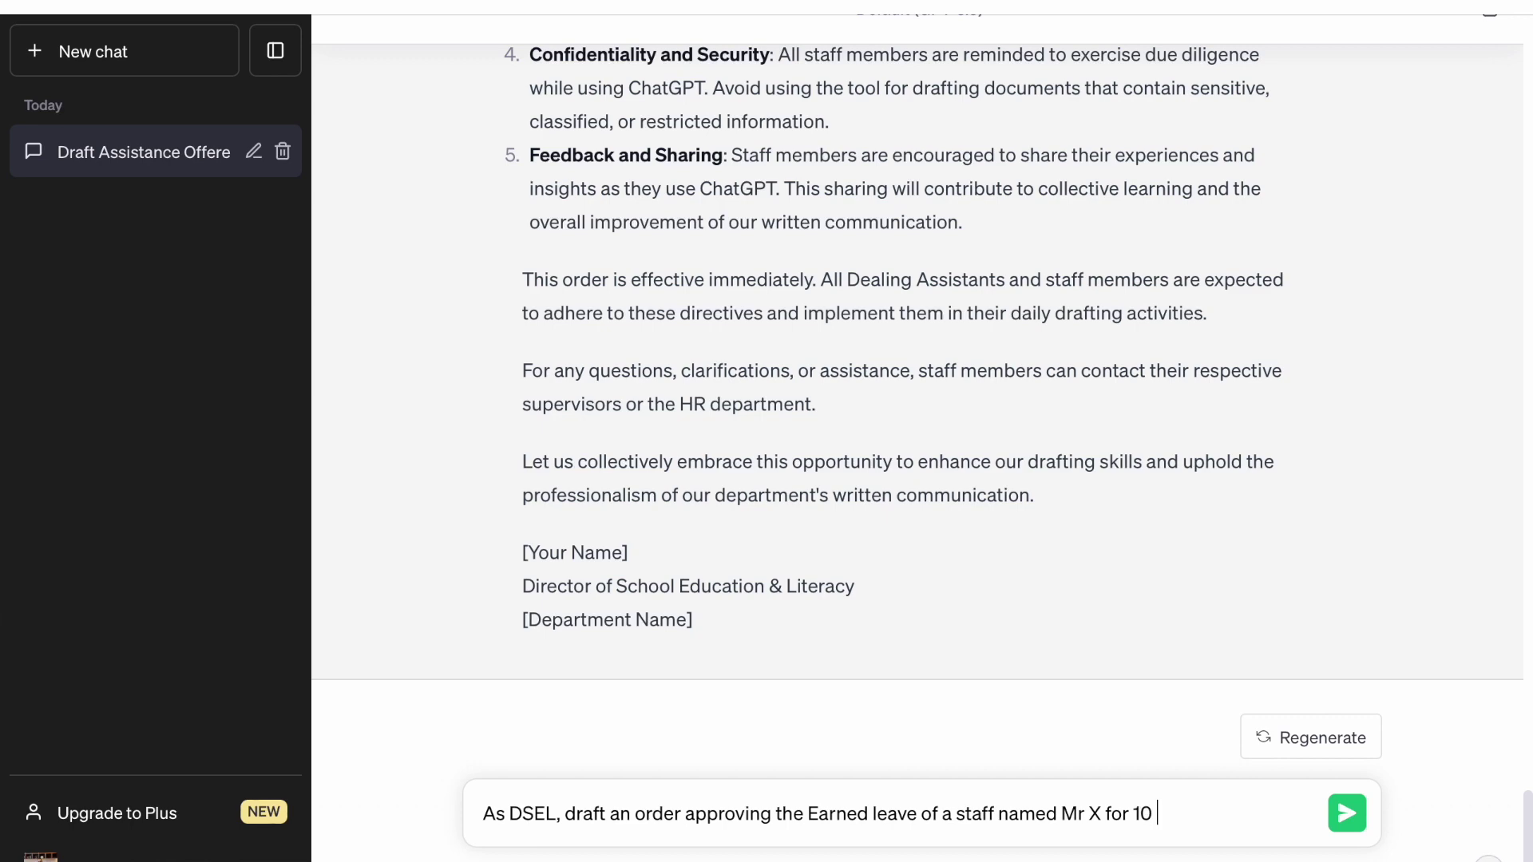
# Request an order approving Mr X's 10 days of earned leave and read it to the signature
pyautogui.press('Return')
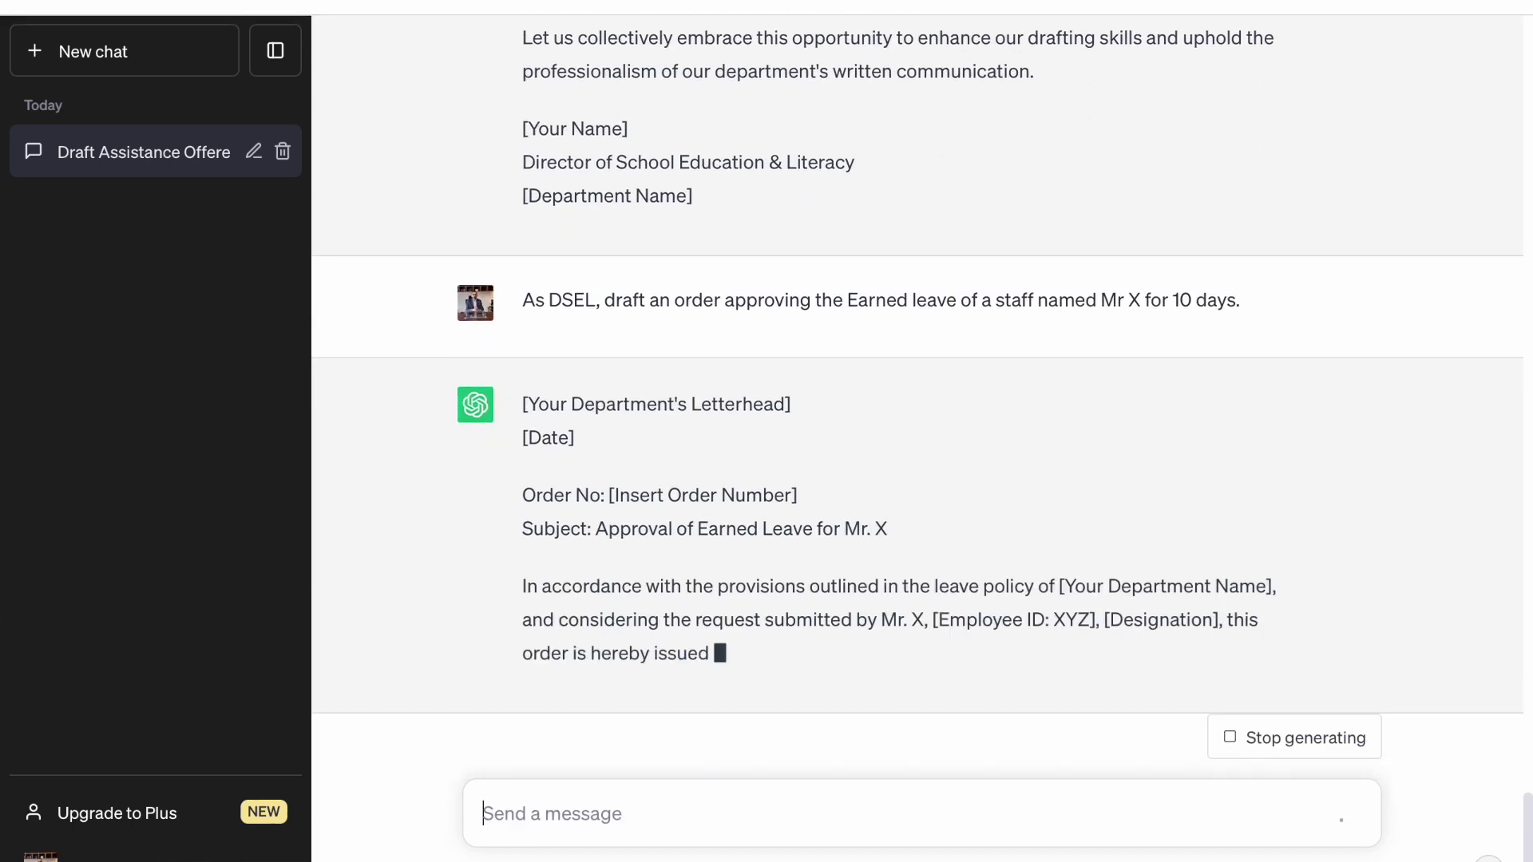
pyautogui.scroll(3, 794, 414)
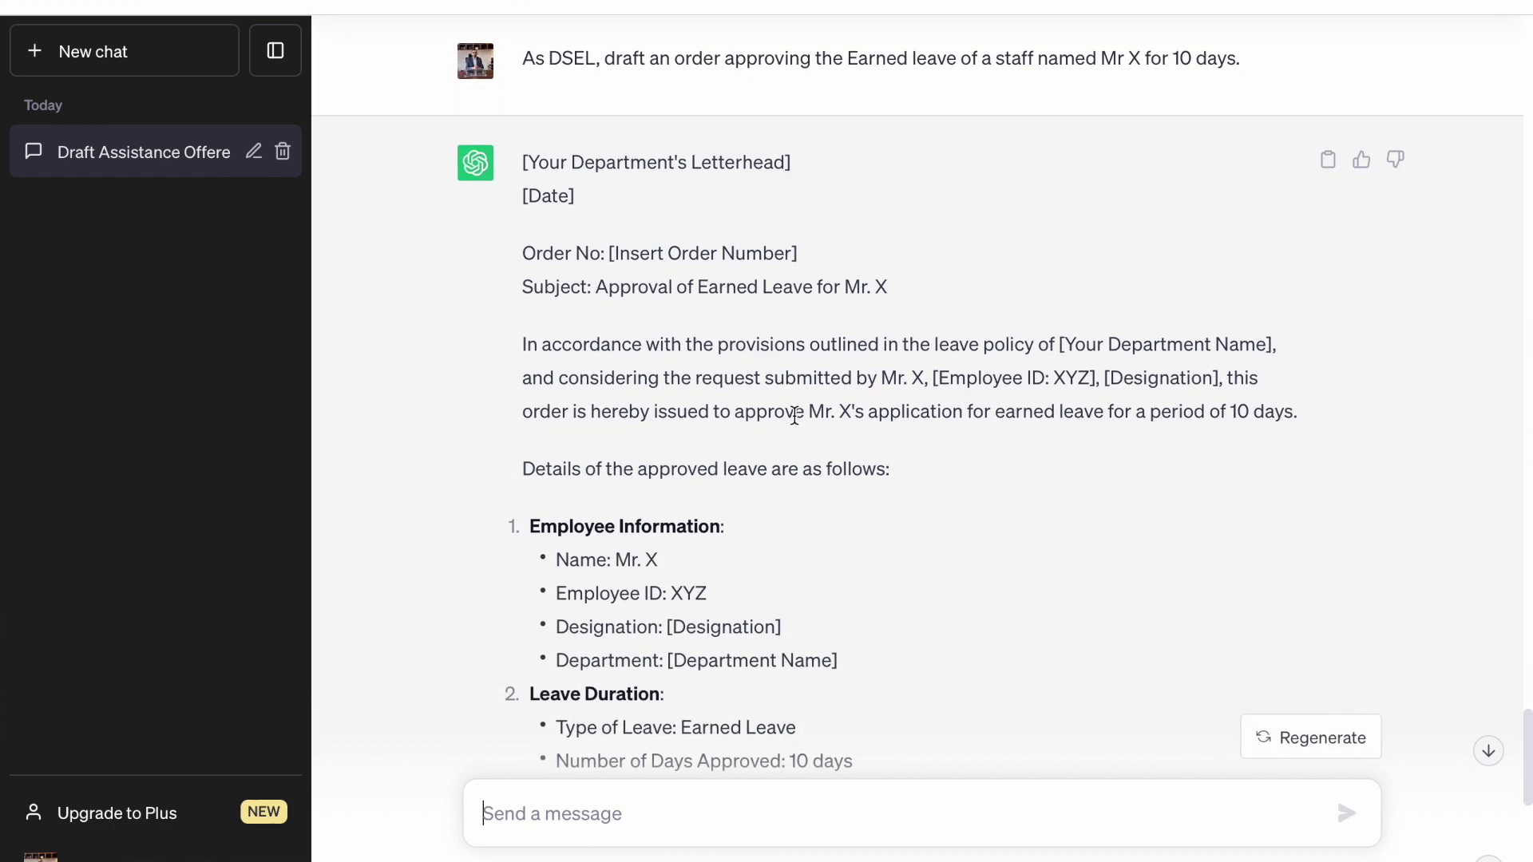
pyautogui.scroll(-2, 795, 414)
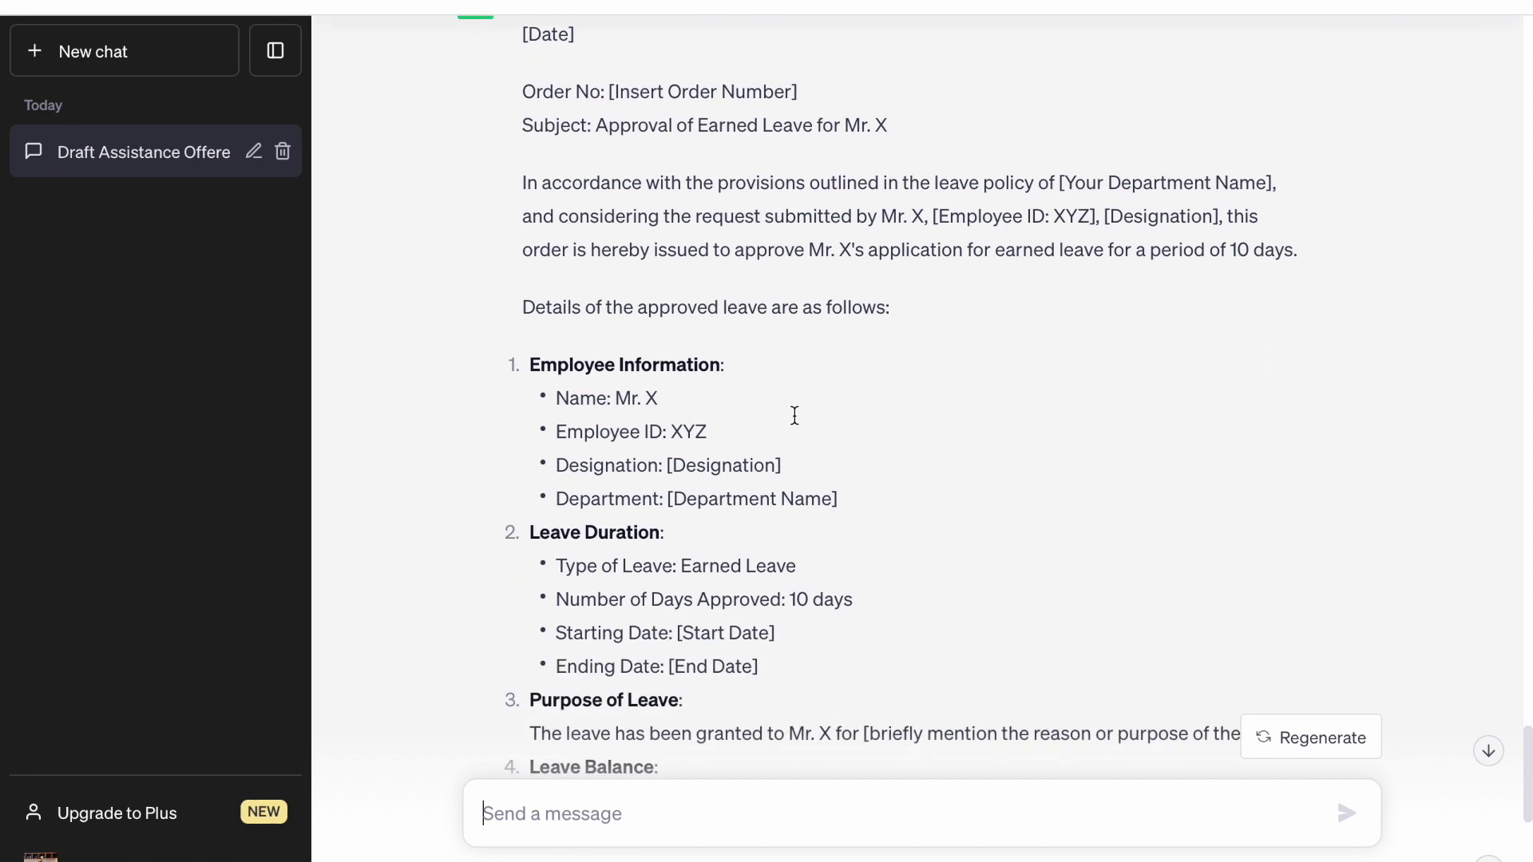
pyautogui.scroll(1, 793, 420)
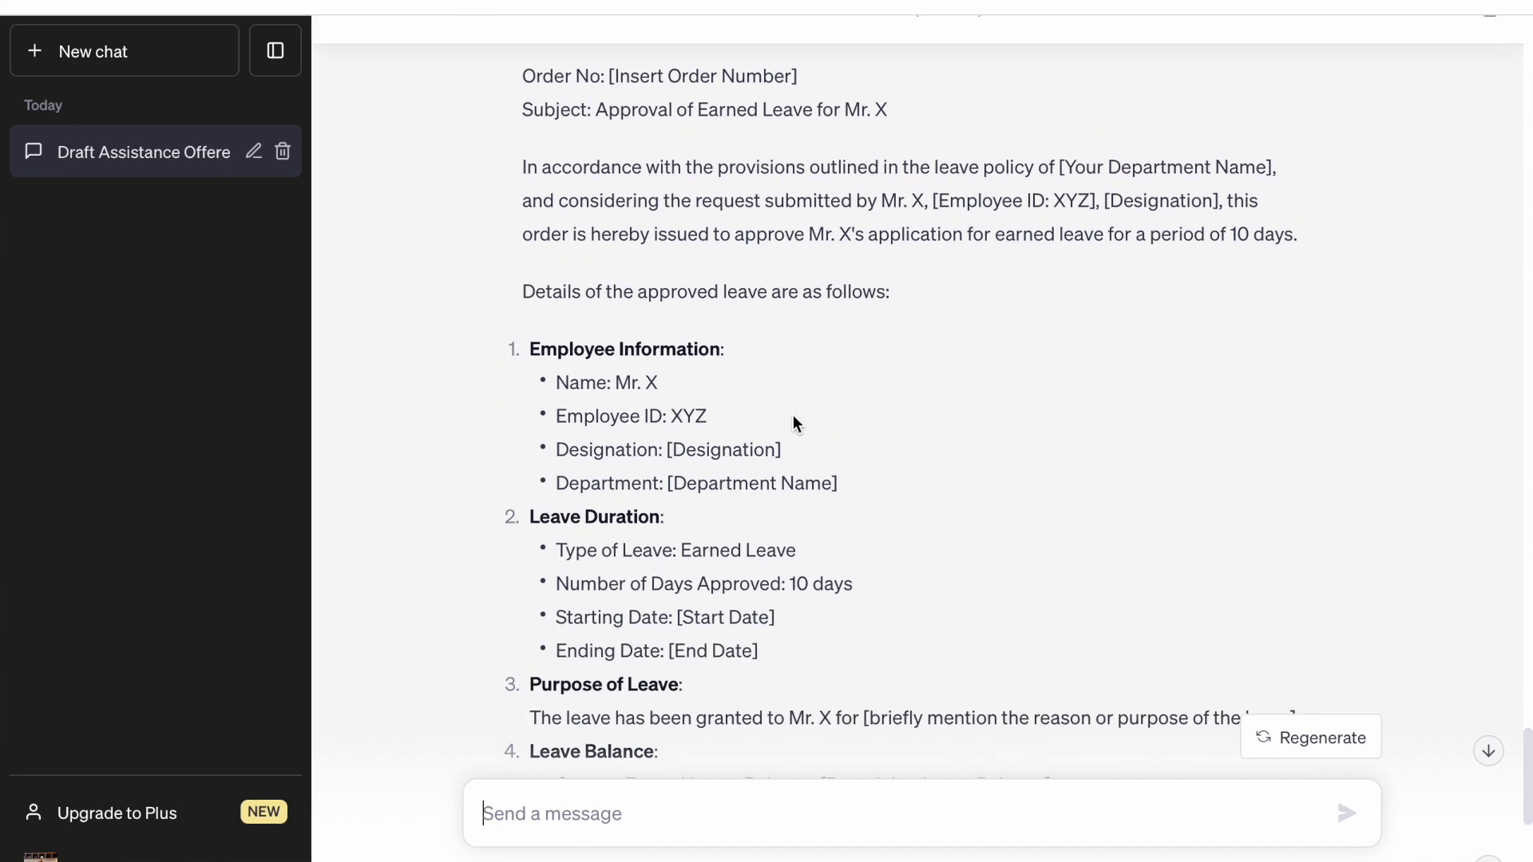
pyautogui.scroll(-2, 793, 416)
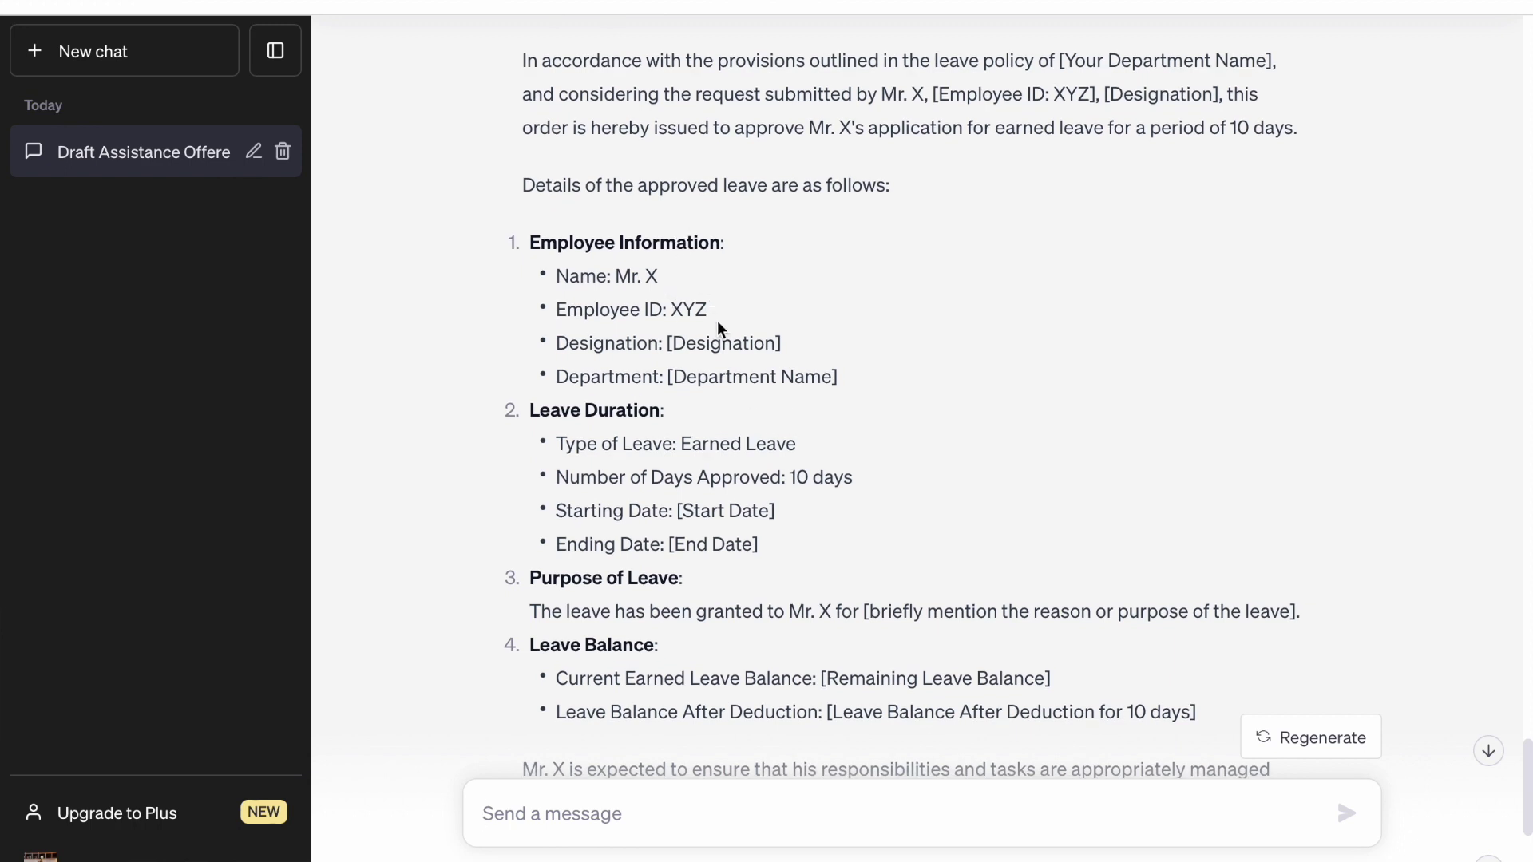
pyautogui.scroll(-1, 743, 330)
pyautogui.scroll(-4, 743, 331)
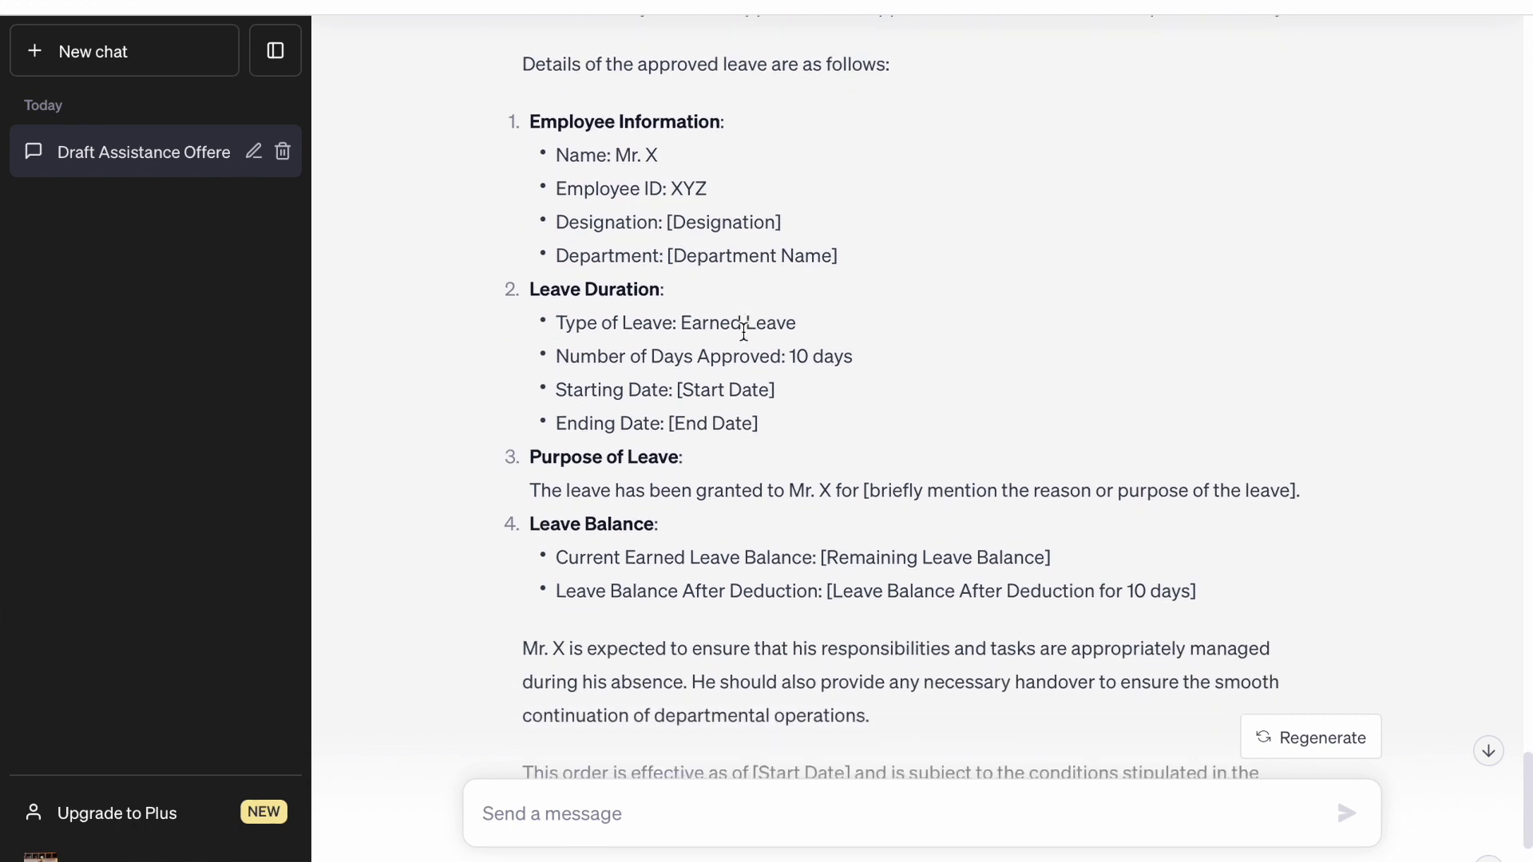
pyautogui.scroll(-3, 743, 330)
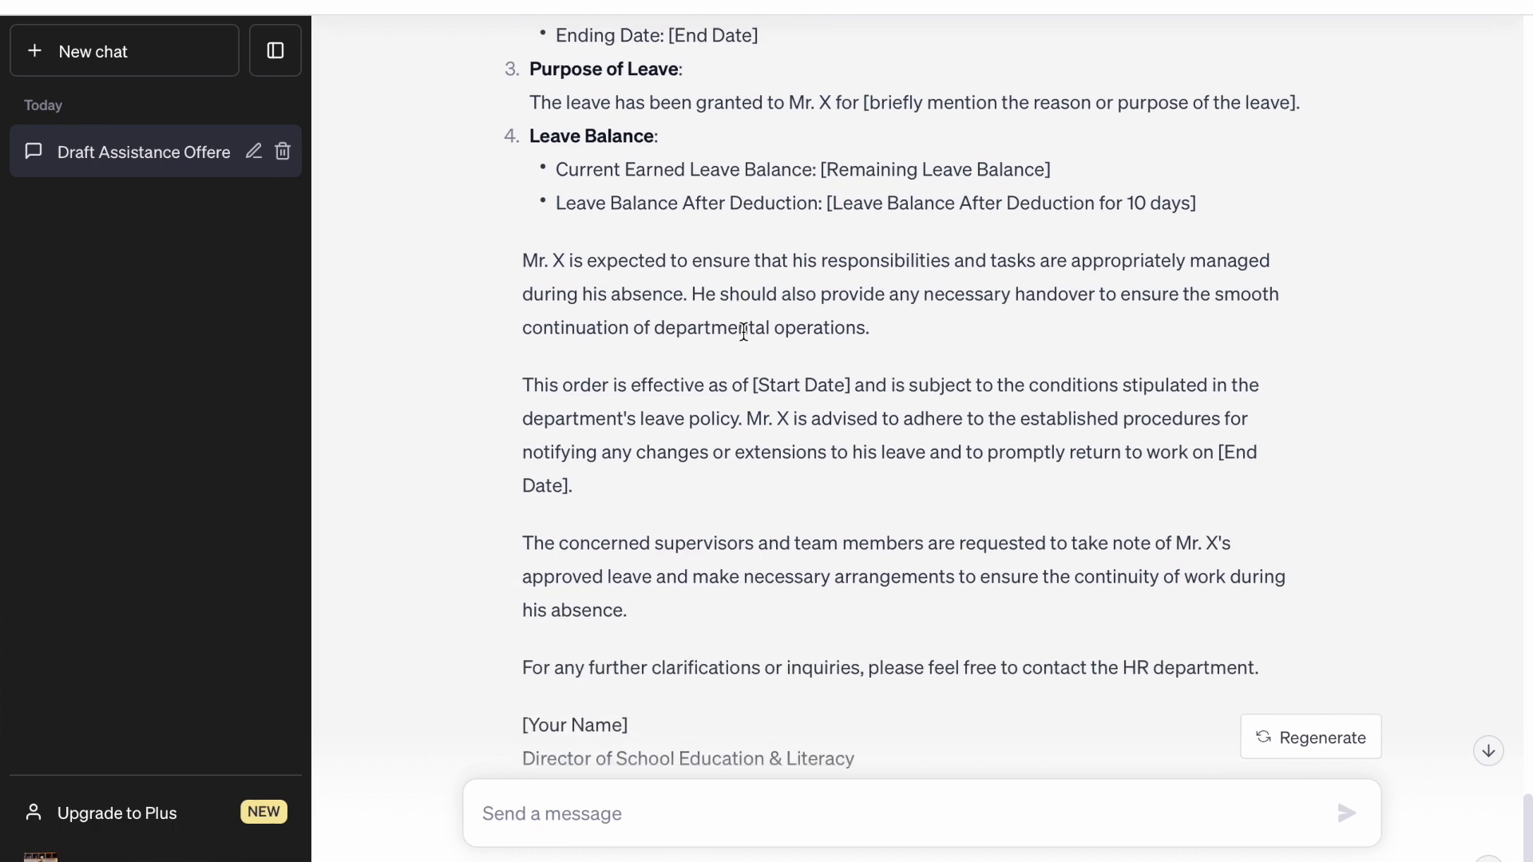
pyautogui.scroll(-1, 743, 331)
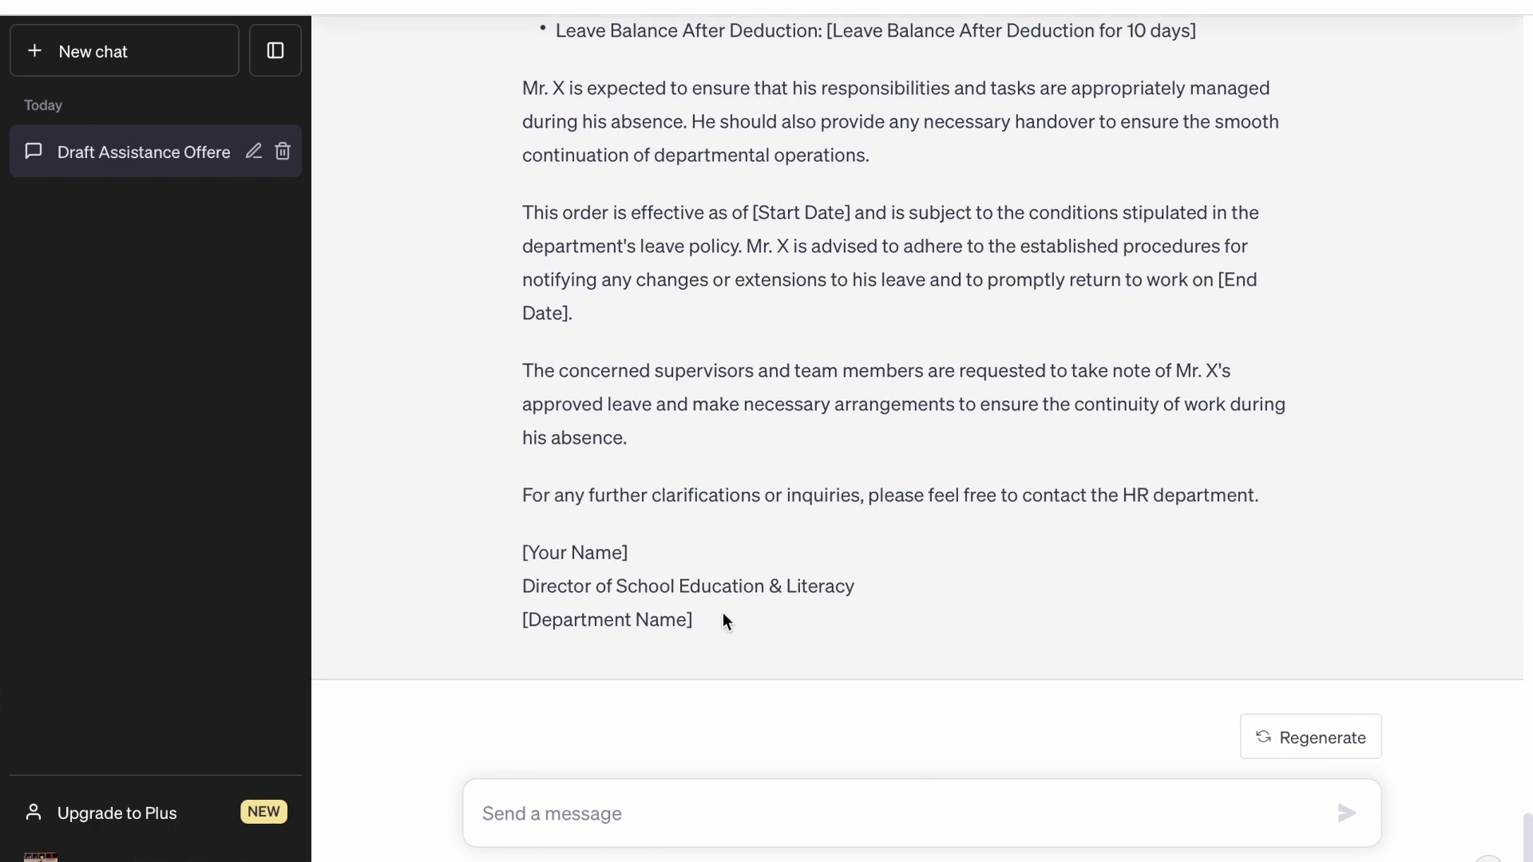
pyautogui.scroll(1, 749, 453)
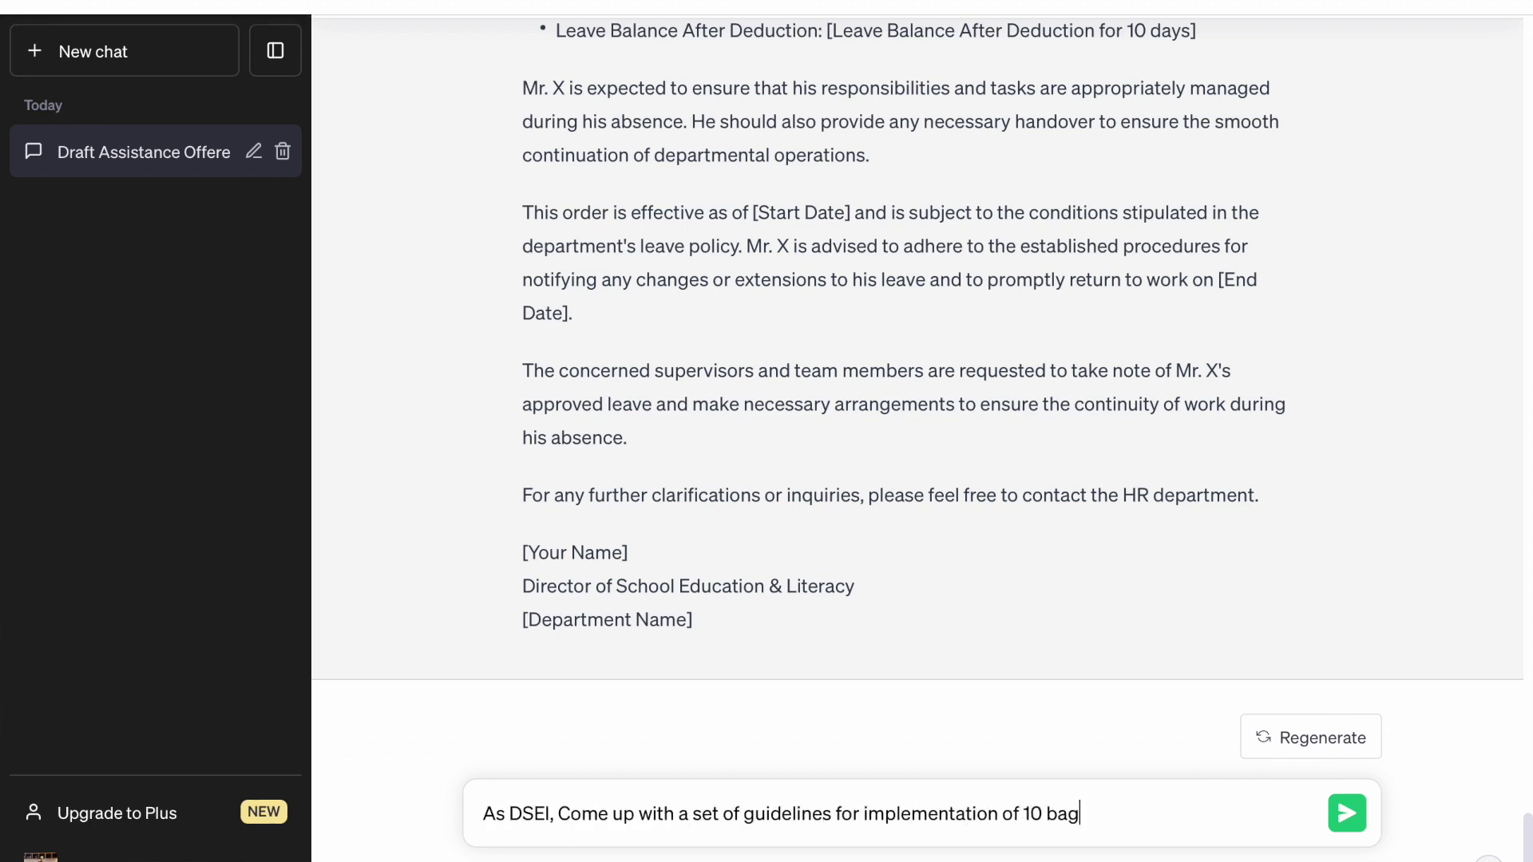
# Send the prompt for NEP 2020 guidelines on 10 bagless days in Meghalaya schools and review them
pyautogui.write('of Meghalaya as per NEP 2020.')
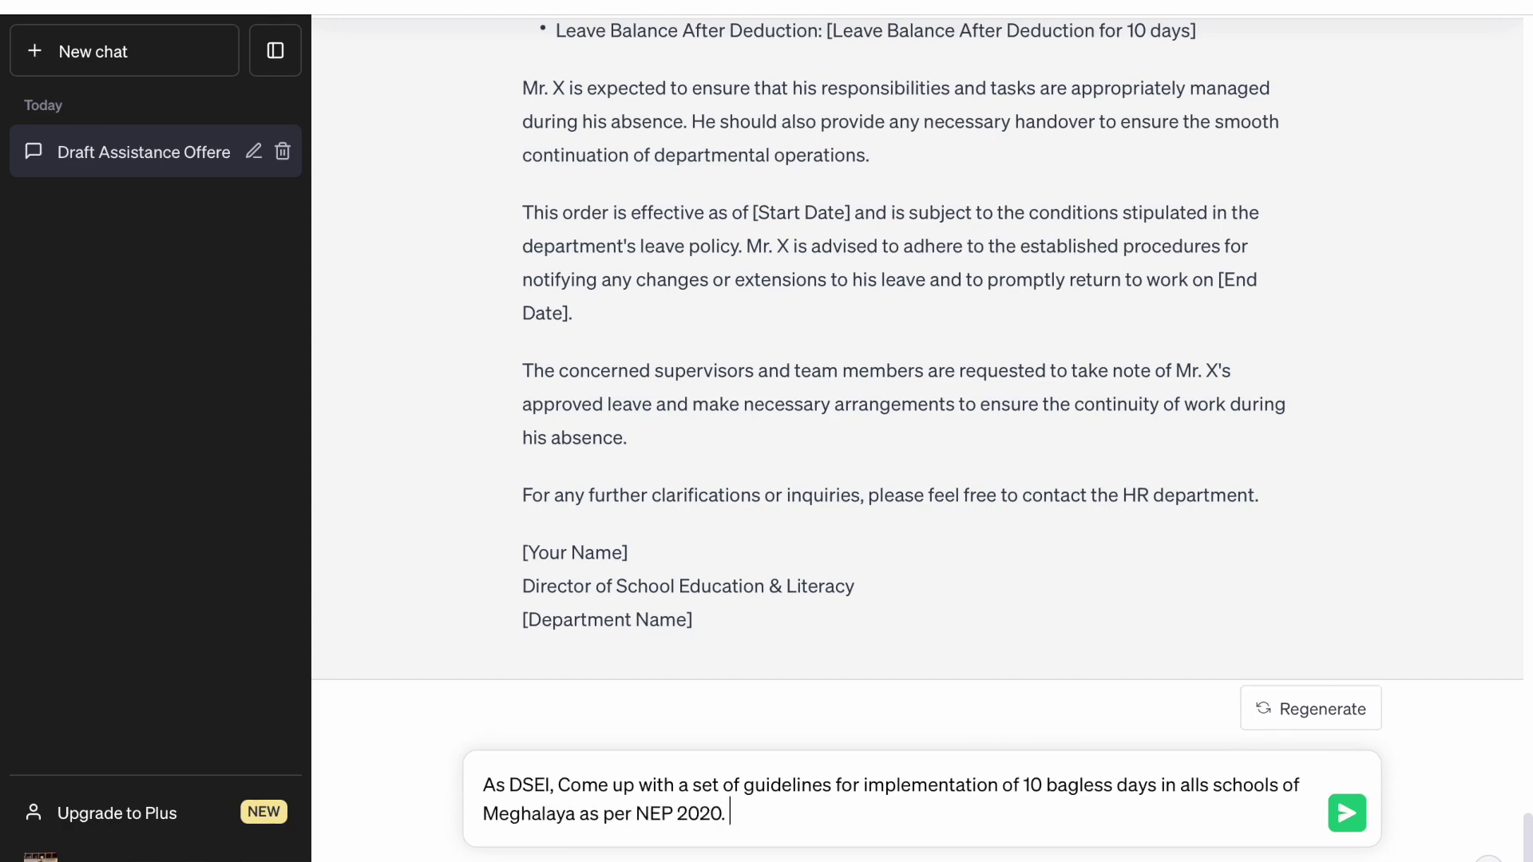
pyautogui.press('Return')
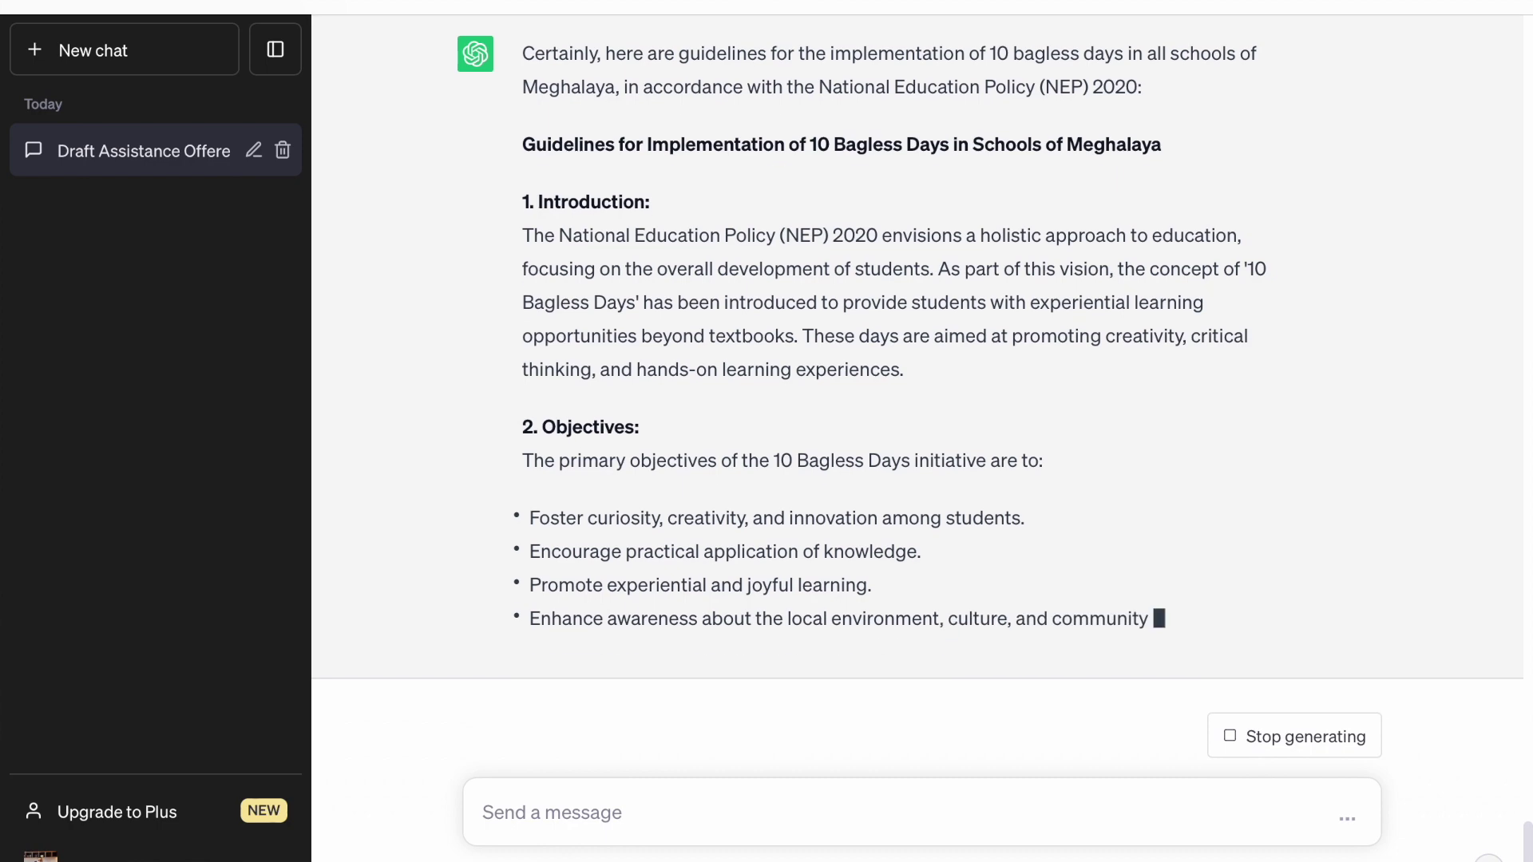
pyautogui.scroll(5, 910, 204)
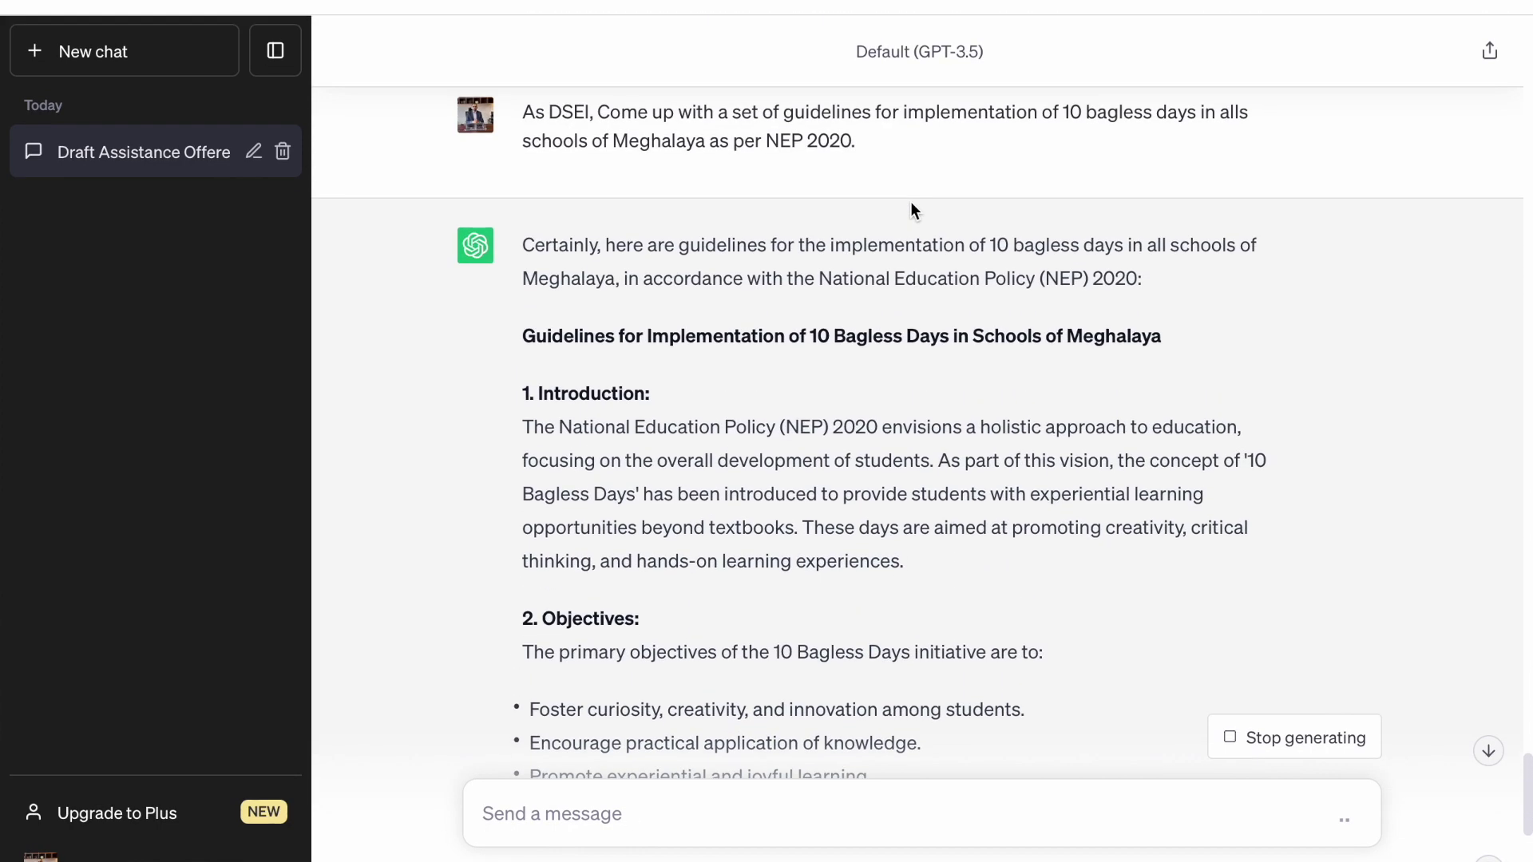
pyautogui.scroll(-4, 911, 203)
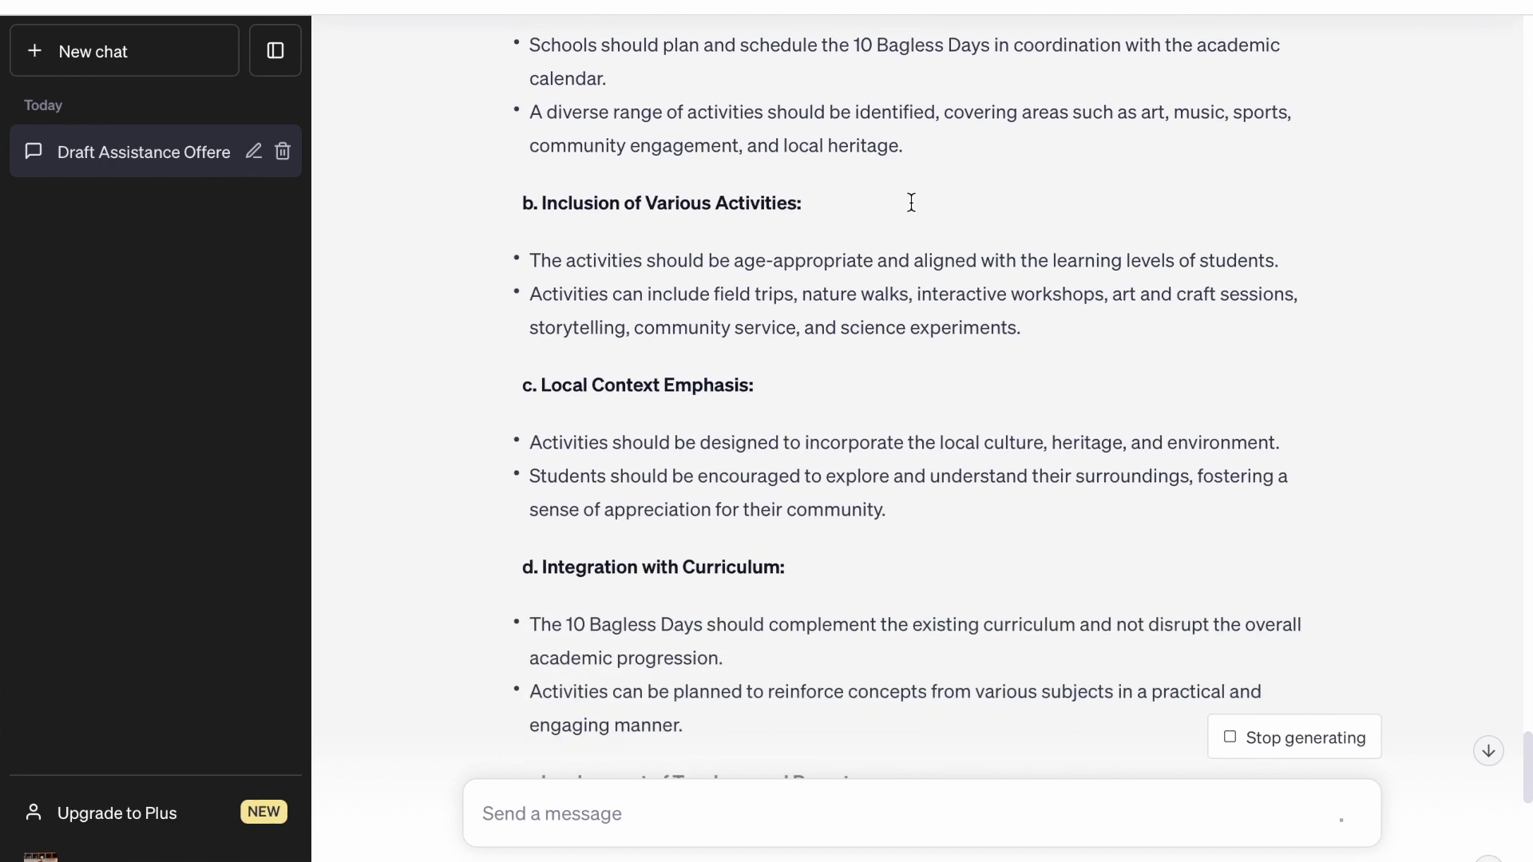
pyautogui.scroll(-7, 911, 203)
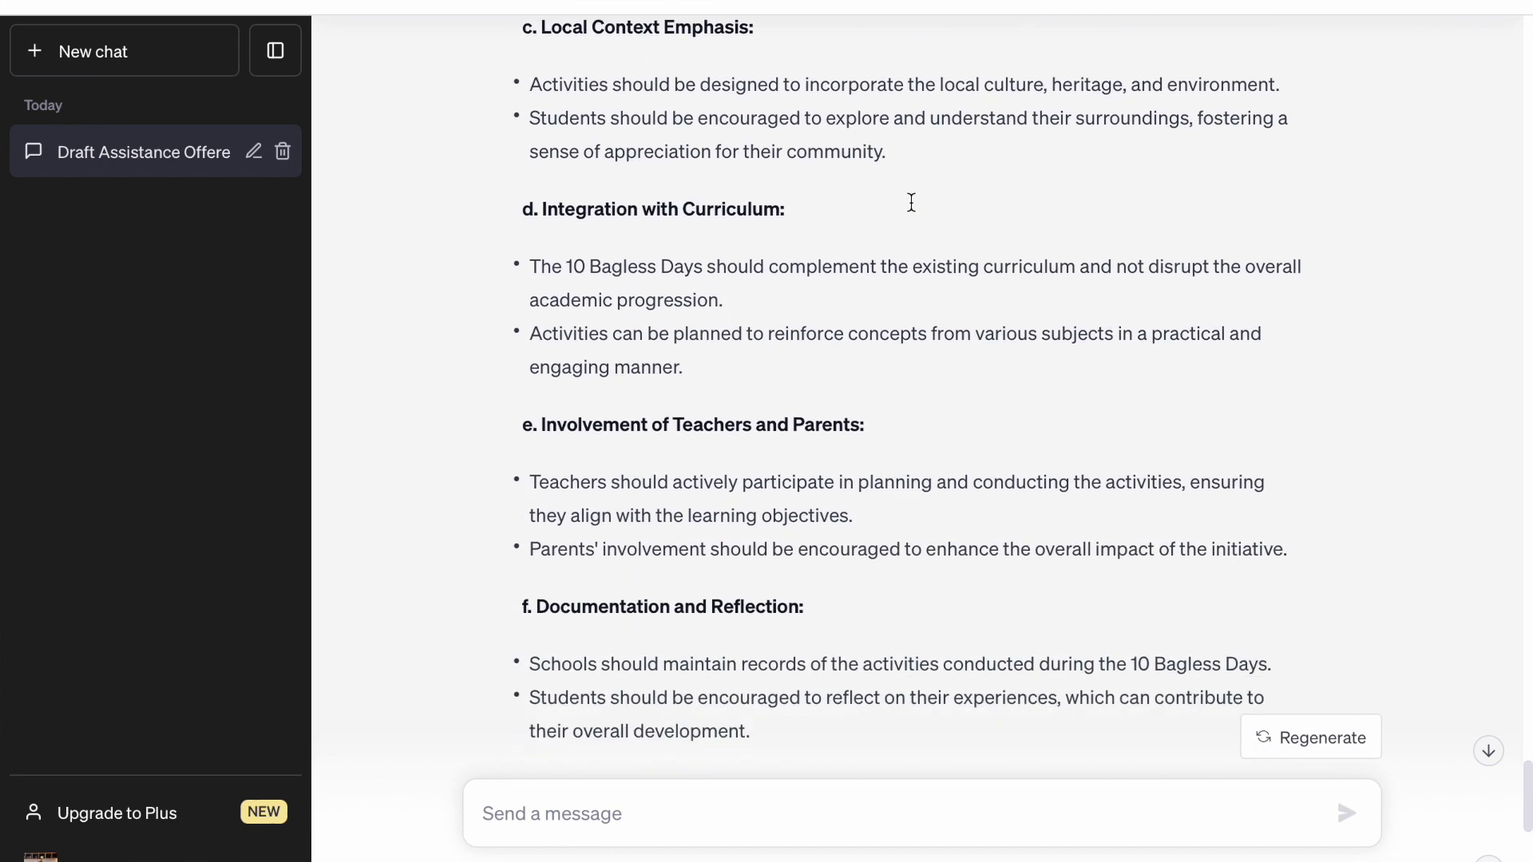
pyautogui.scroll(-6, 910, 203)
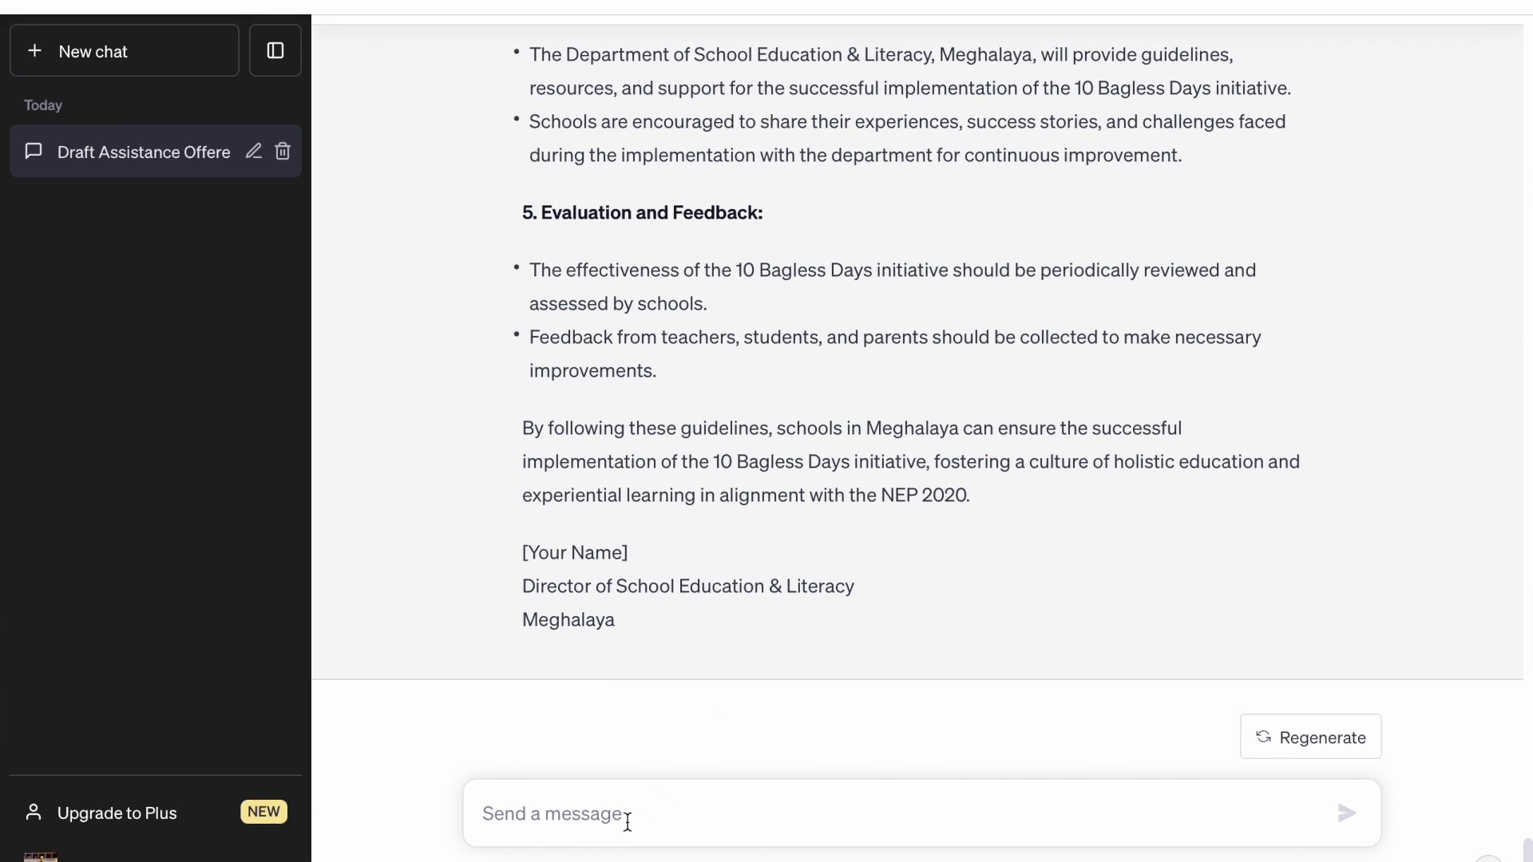
pyautogui.scroll(4, 758, 491)
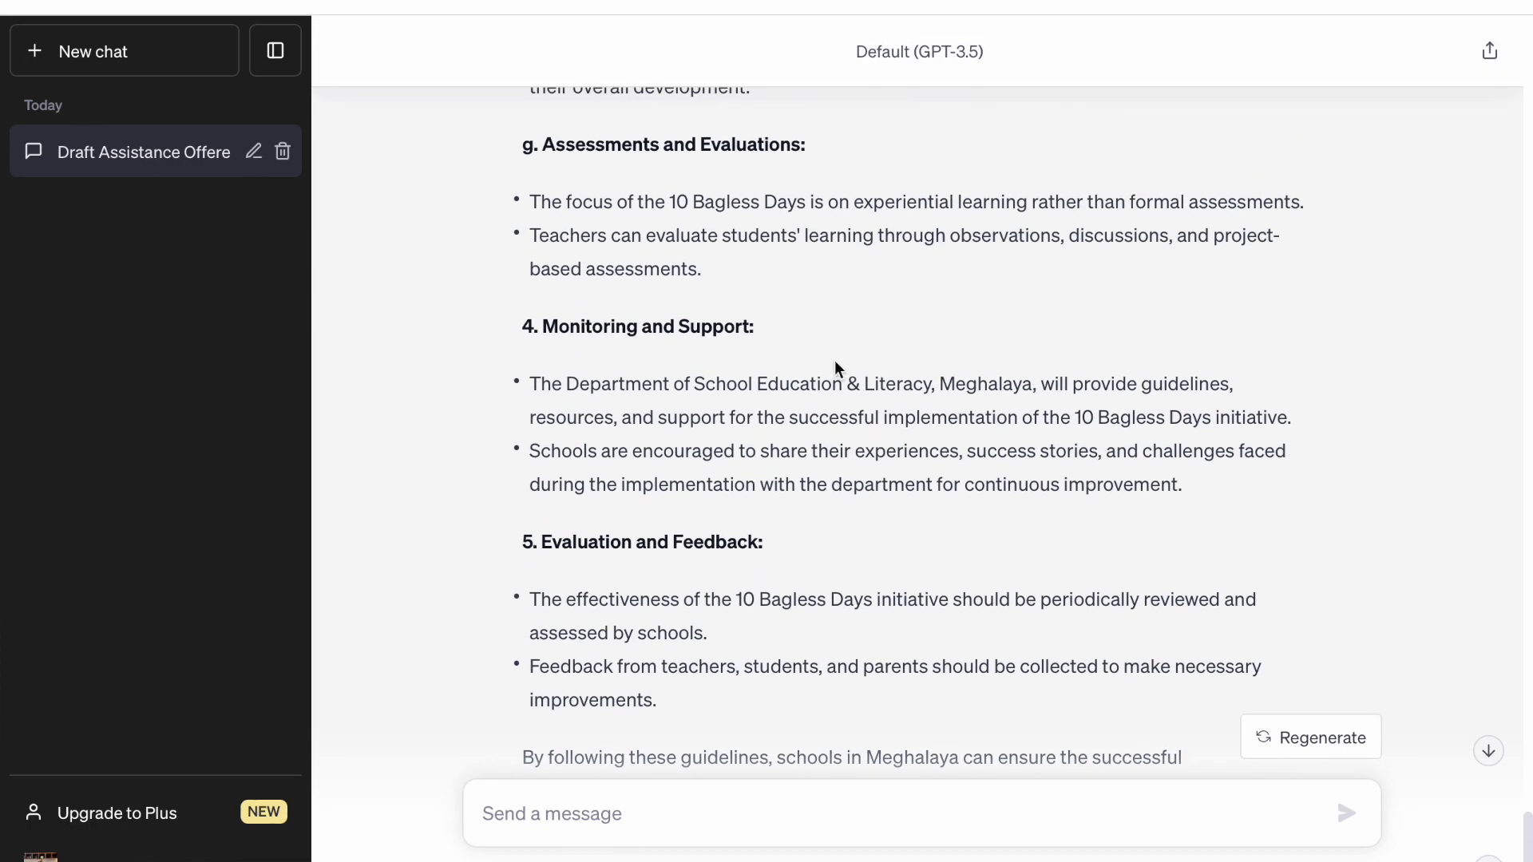
pyautogui.scroll(3, 857, 475)
pyautogui.scroll(-7, 807, 479)
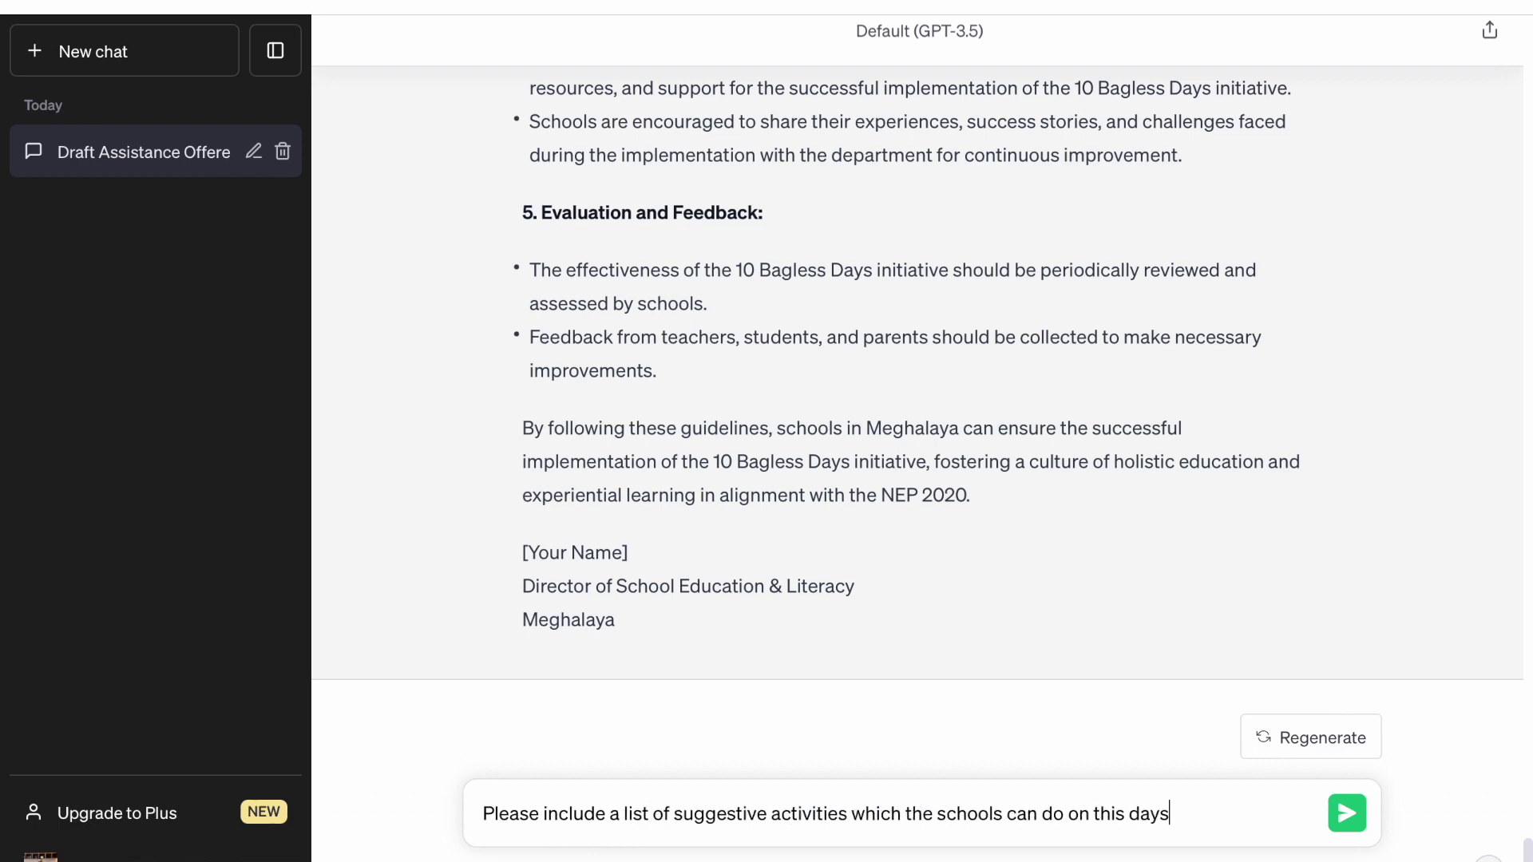
# Request bagless day activities and review the twelve listed, ending with Civic Awareness and Governance
pyautogui.write('ss days')
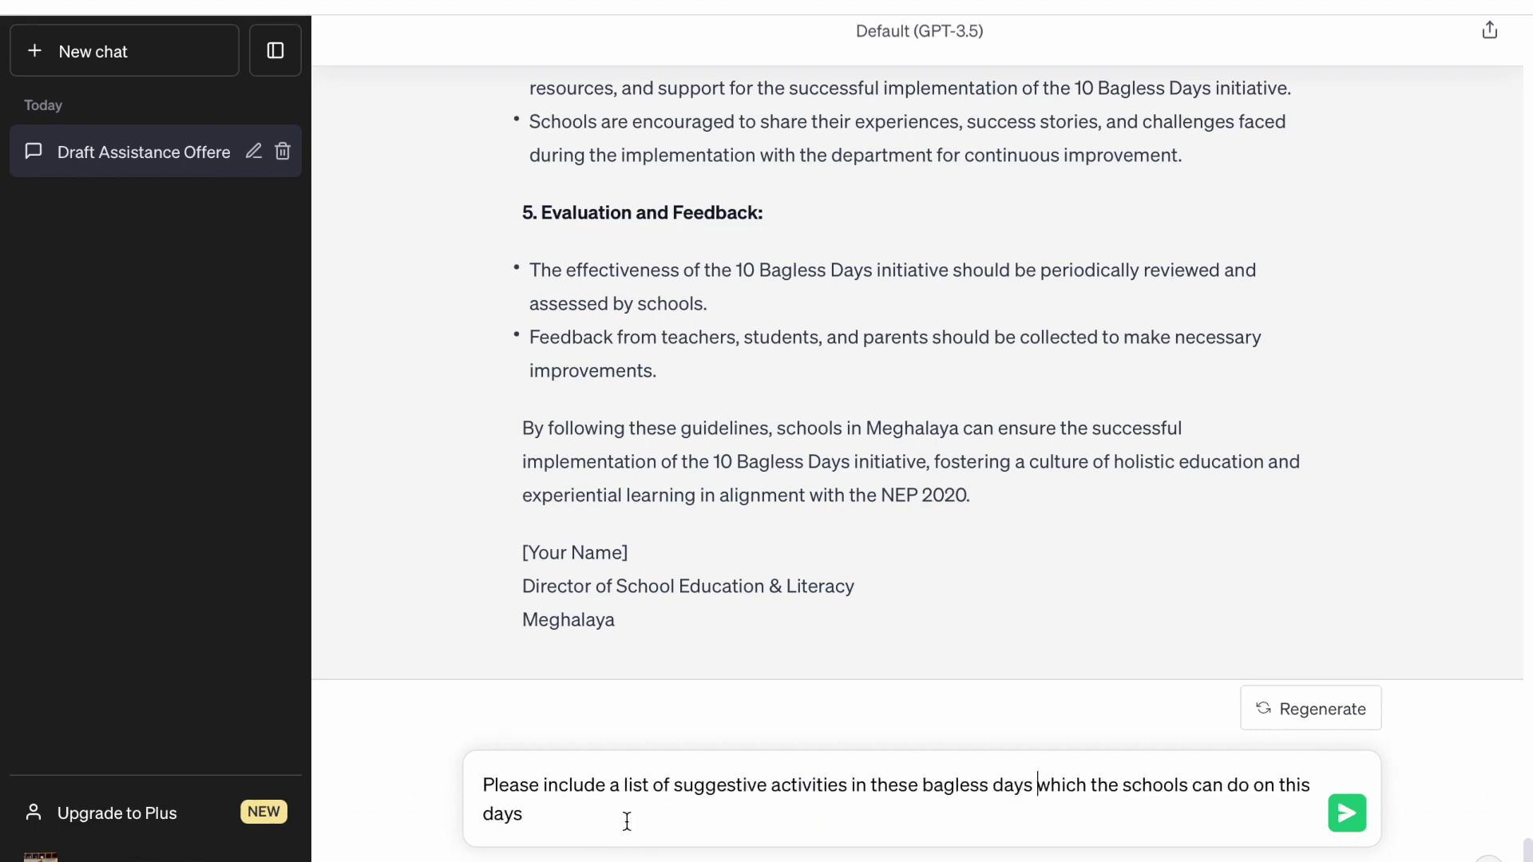
pyautogui.press('Return')
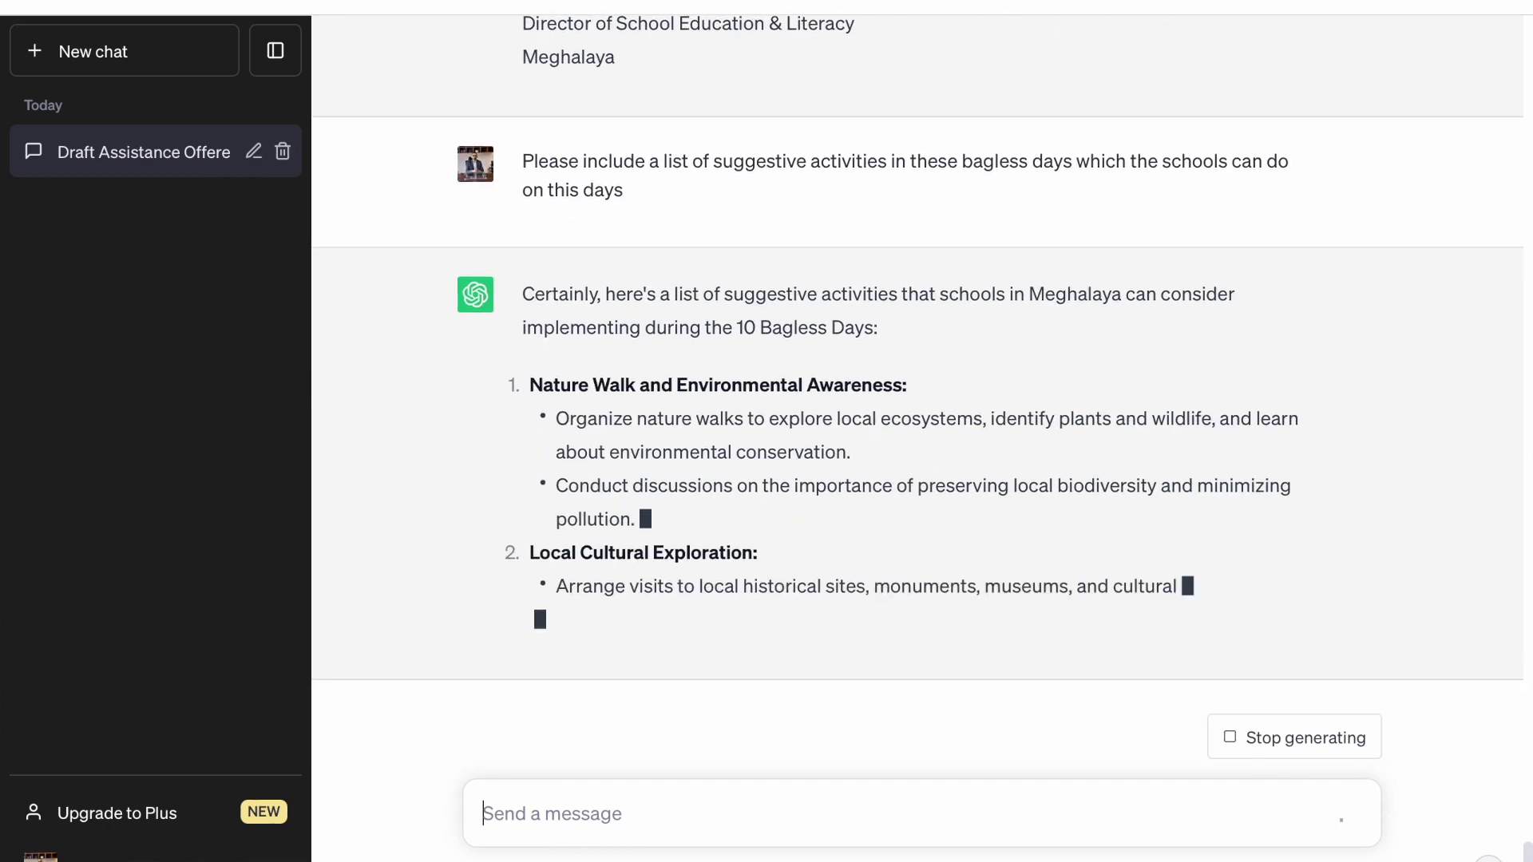
pyautogui.scroll(2, 810, 435)
pyautogui.scroll(1, 809, 437)
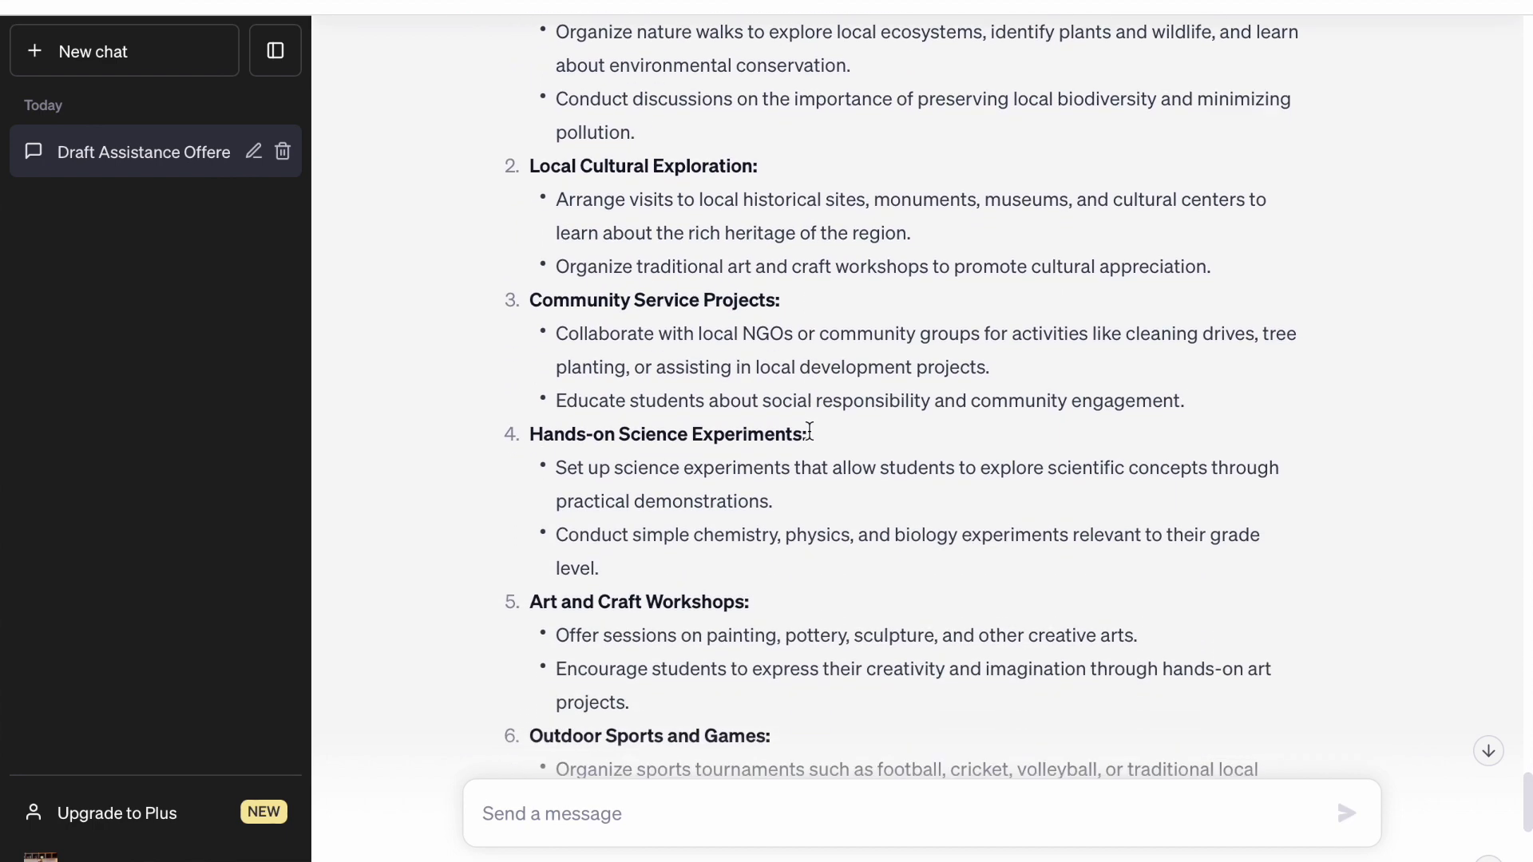
pyautogui.scroll(-3, 808, 432)
pyautogui.scroll(-8, 808, 431)
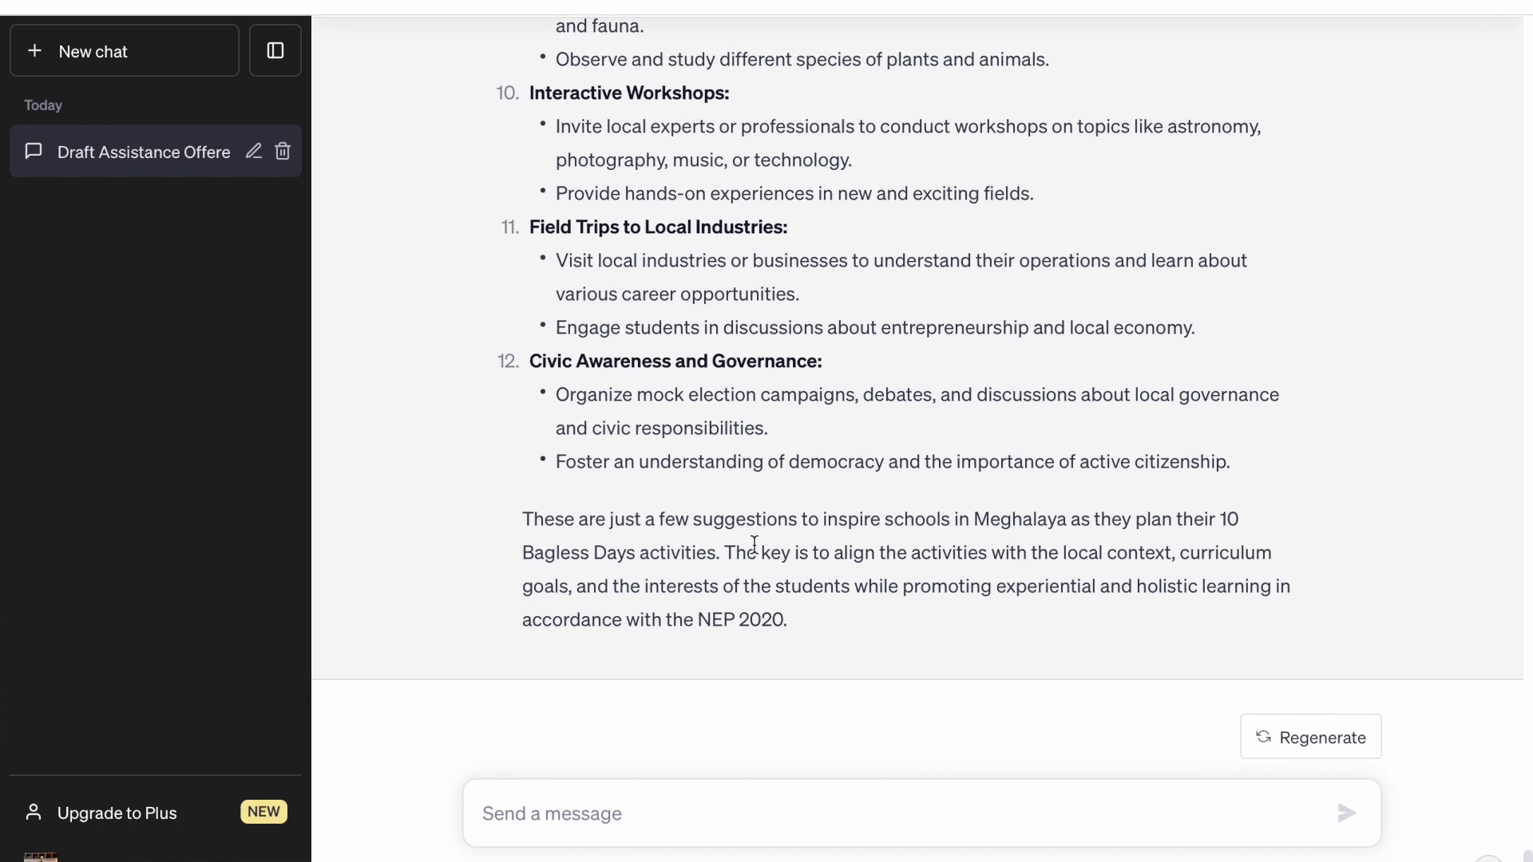
pyautogui.scroll(2, 807, 369)
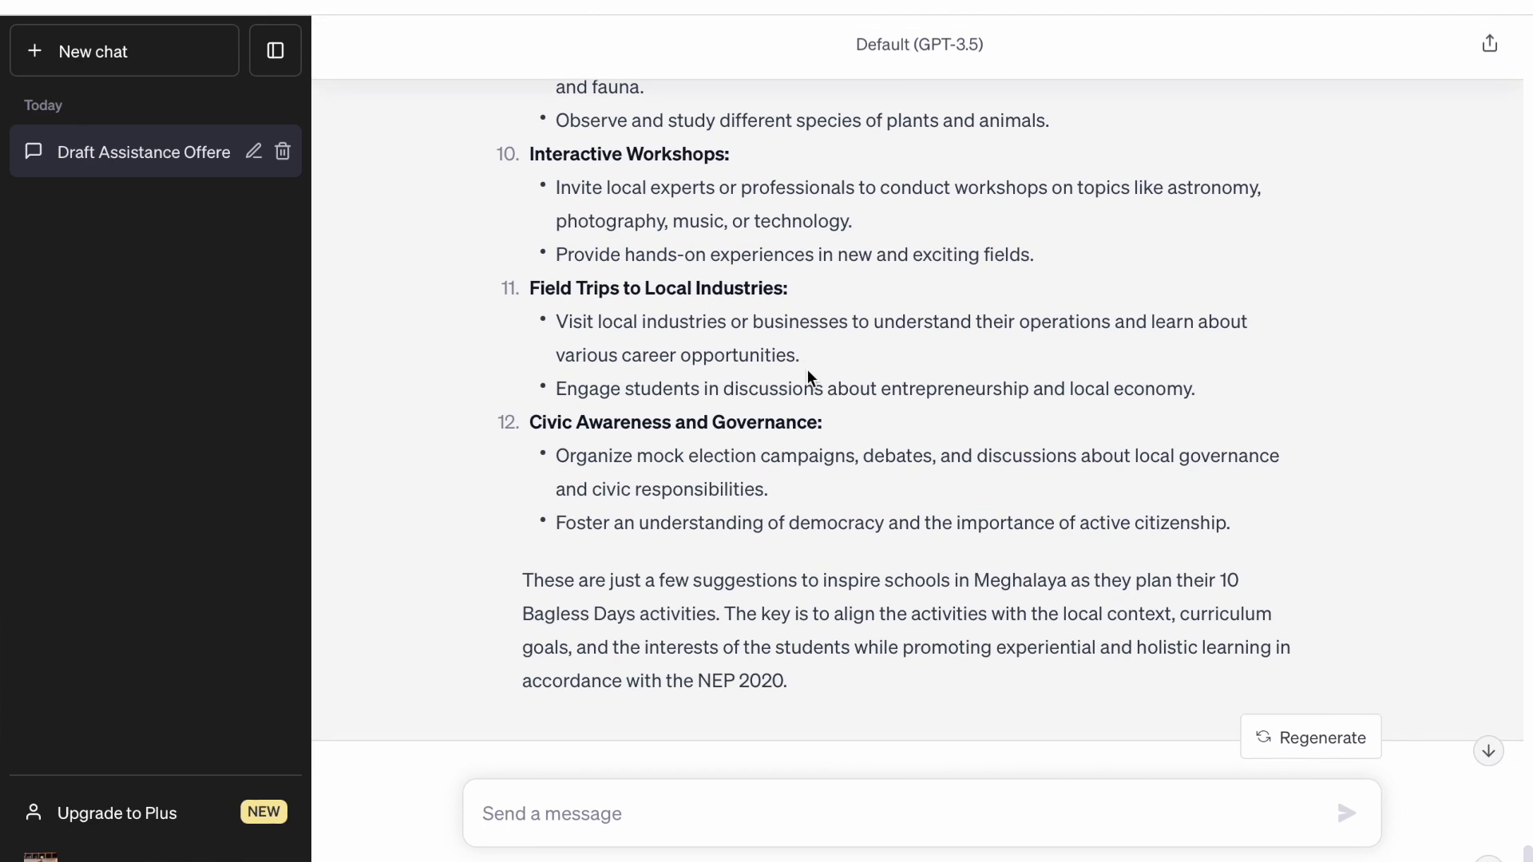
pyautogui.scroll(11, 807, 369)
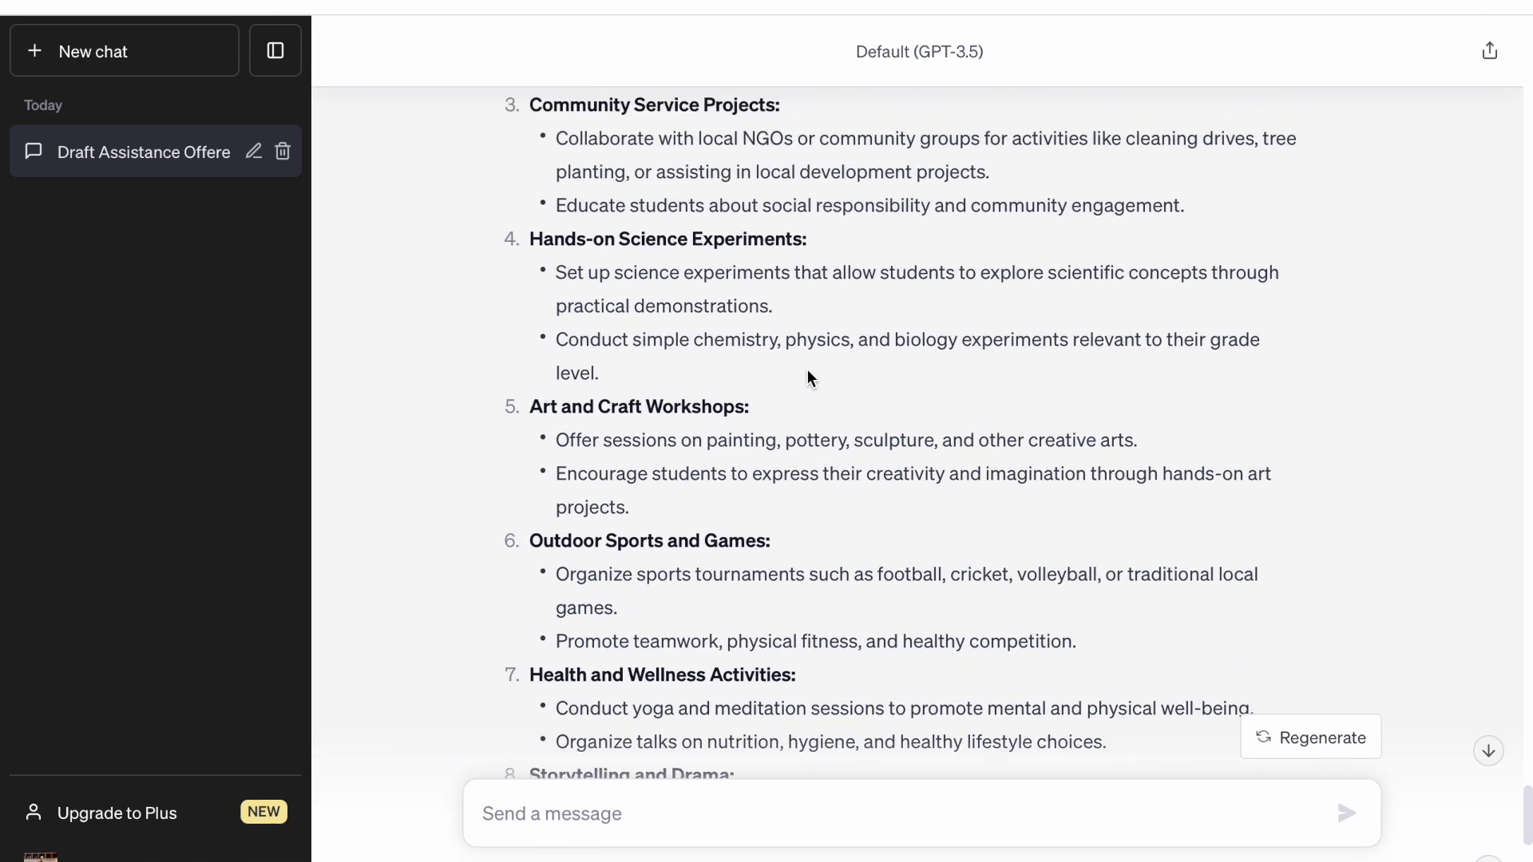
pyautogui.scroll(1, 807, 371)
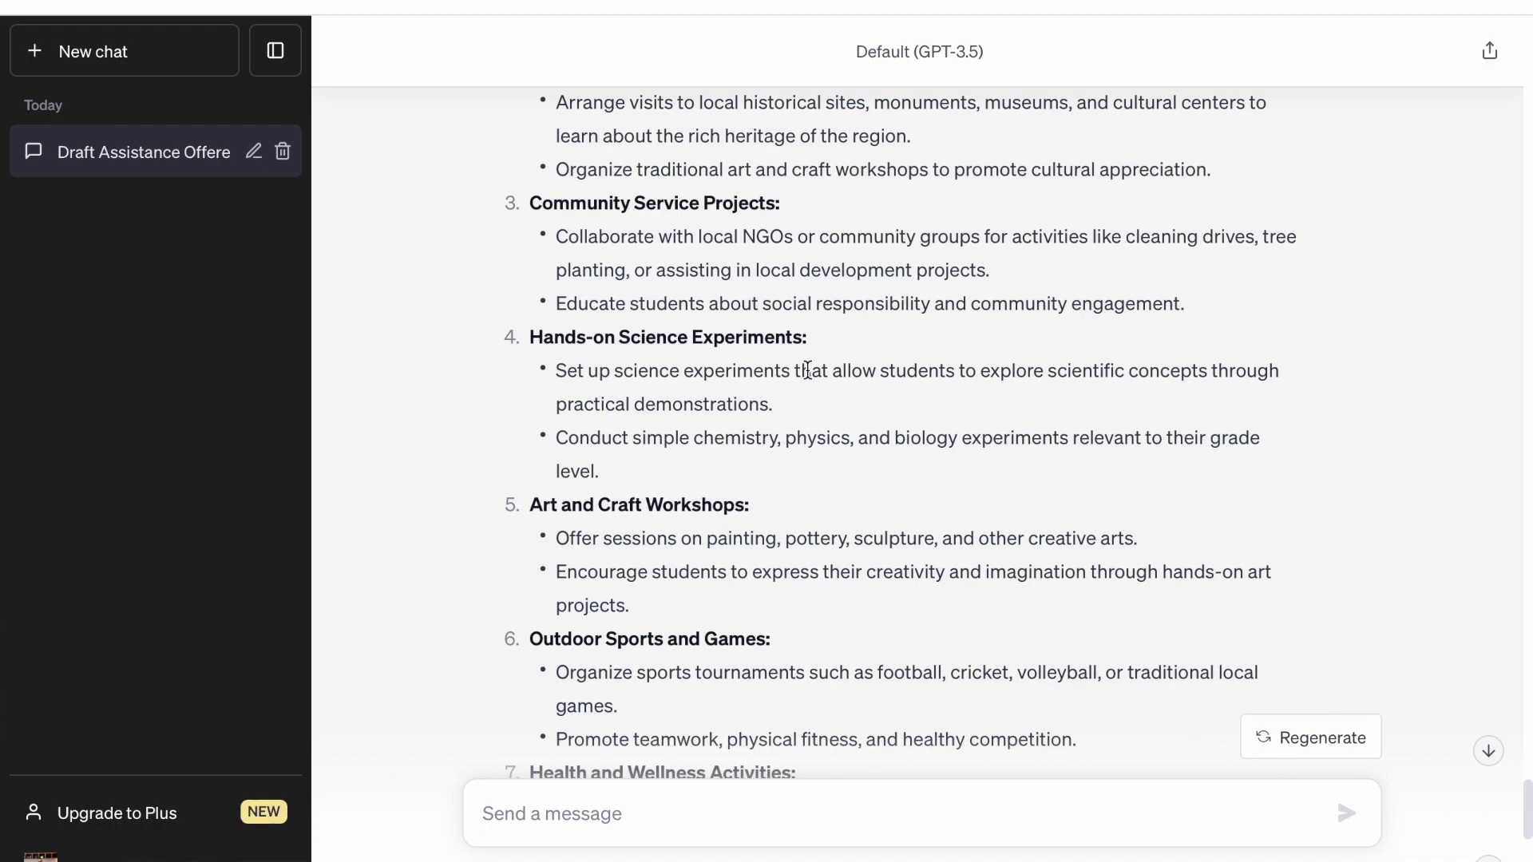
pyautogui.scroll(-13, 856, 523)
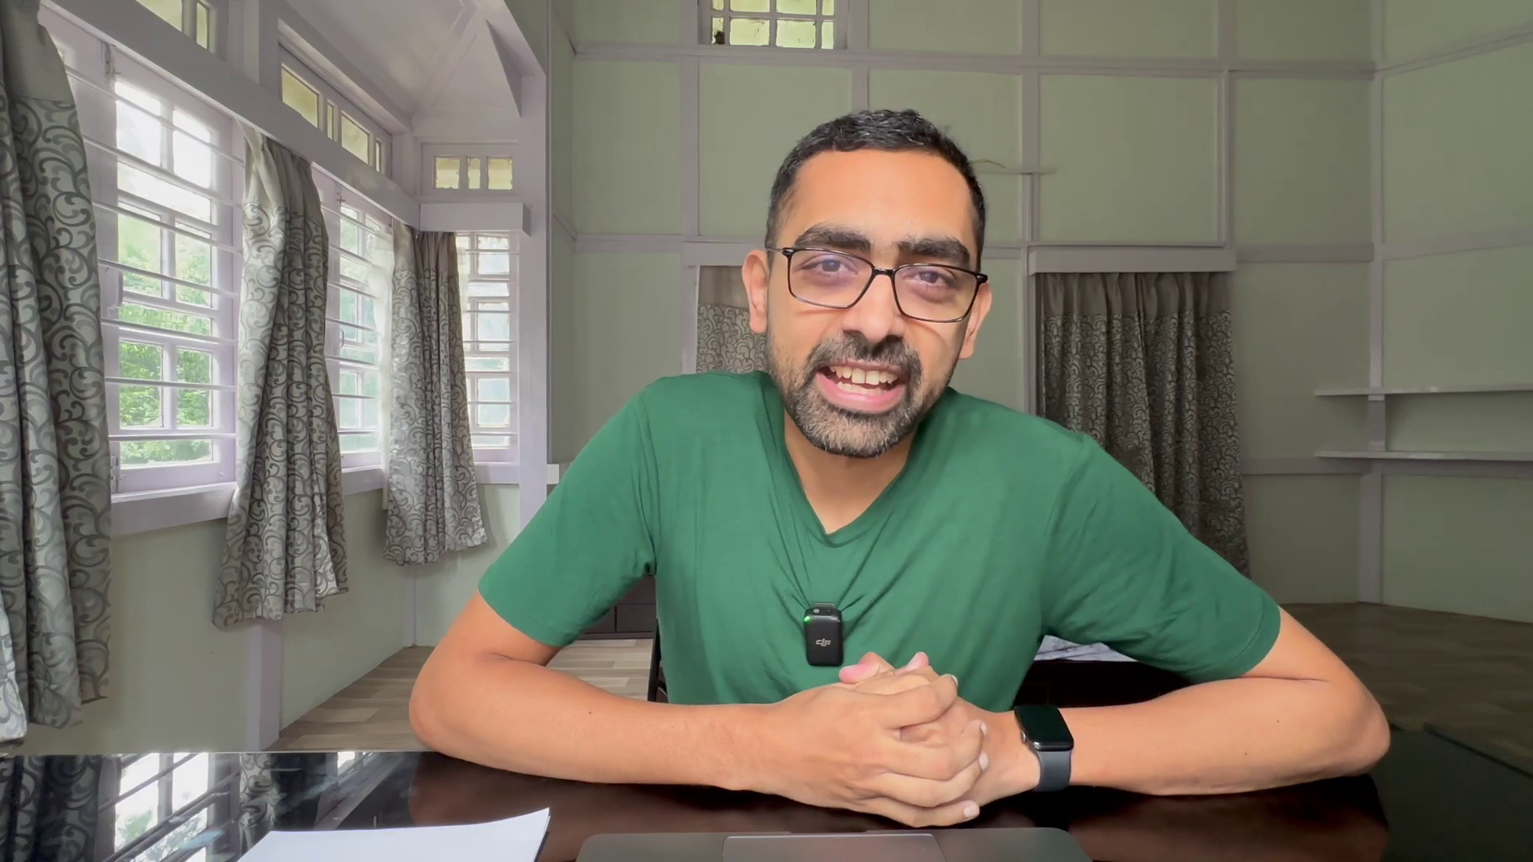
# Send the prompt asking for a press release on rising conjunctivitis cases in Meghalaya schools
pyautogui.write('draft th')
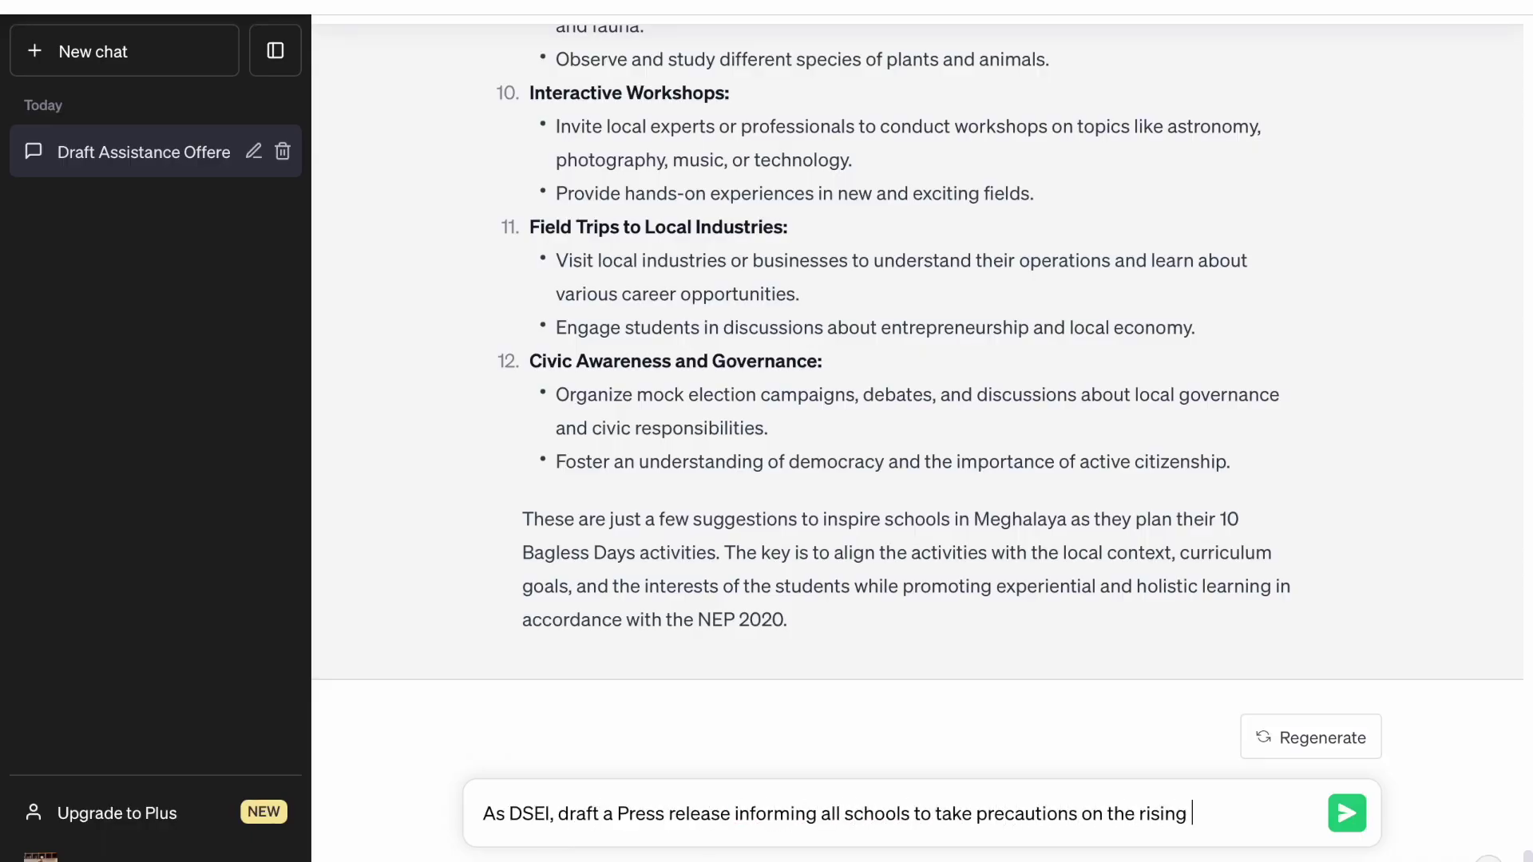
pyautogui.write('nctivities in Meghalaya')
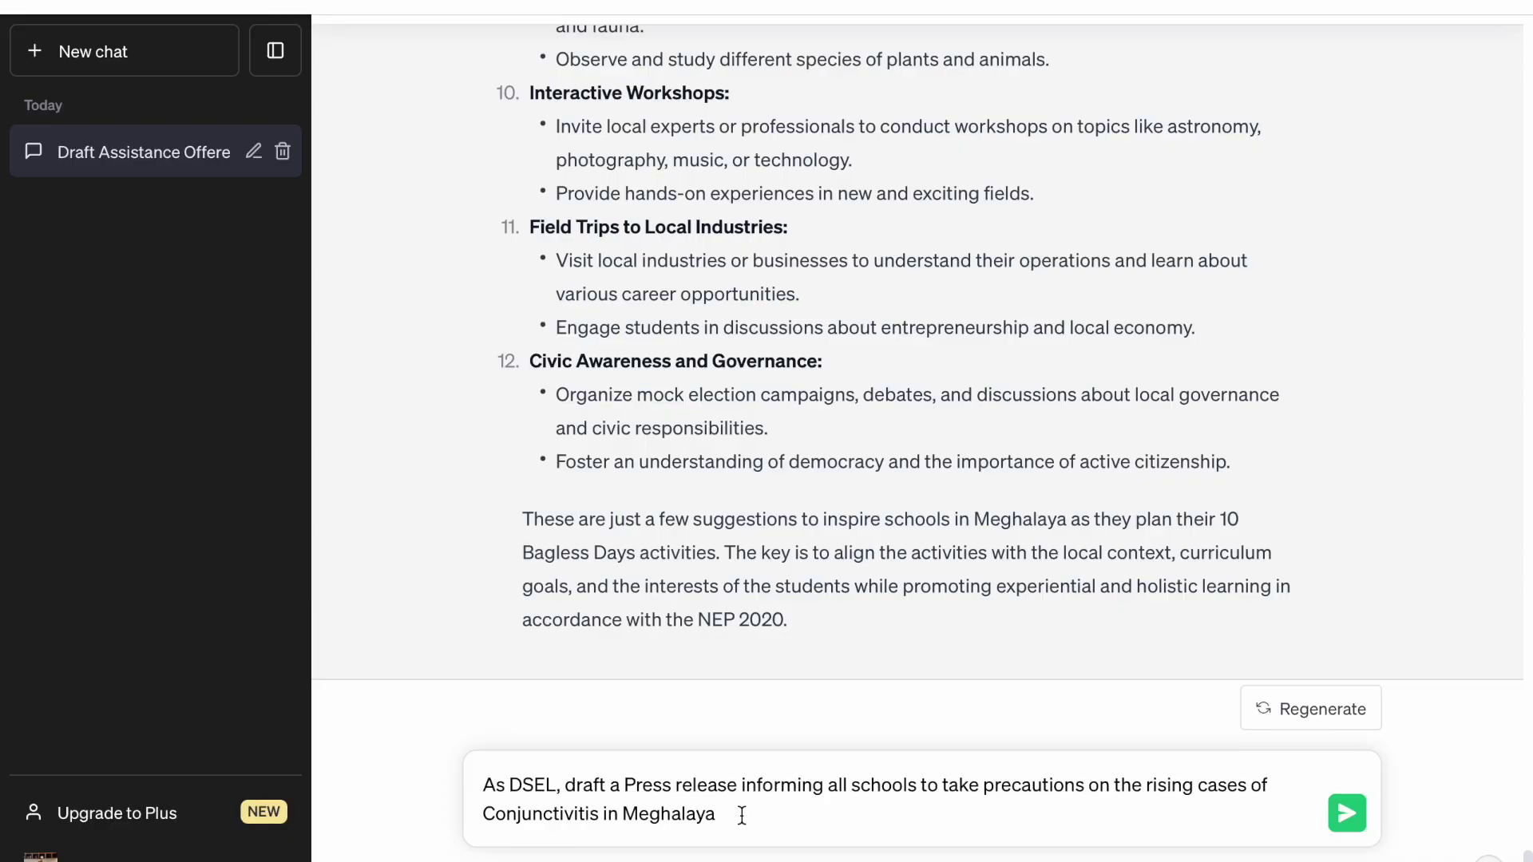
pyautogui.press('Return')
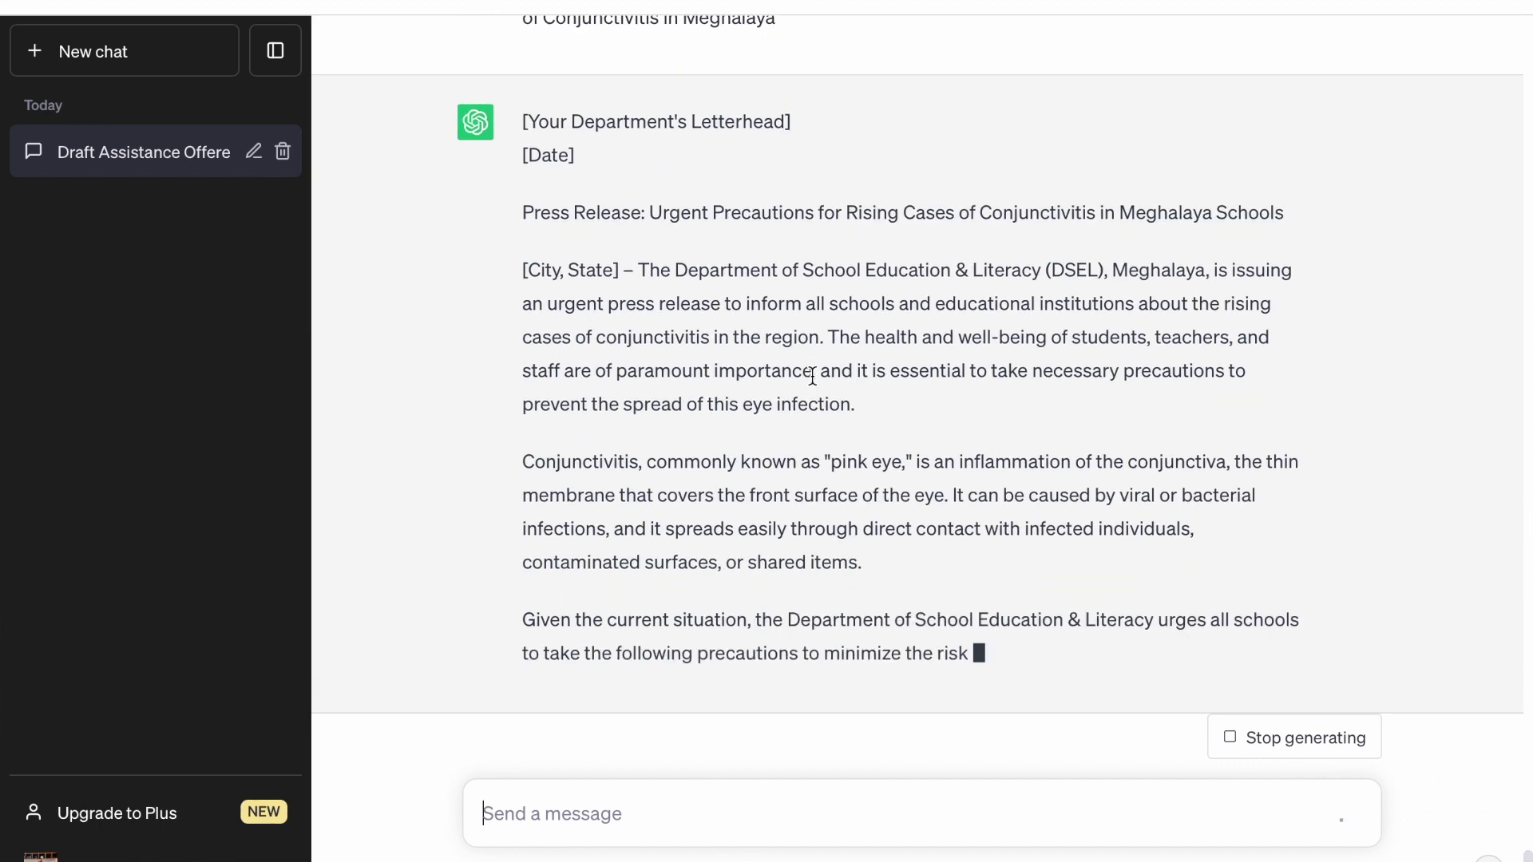
# Scroll through the conjunctivitis press release between its signature block and headline
pyautogui.scroll(1, 812, 375)
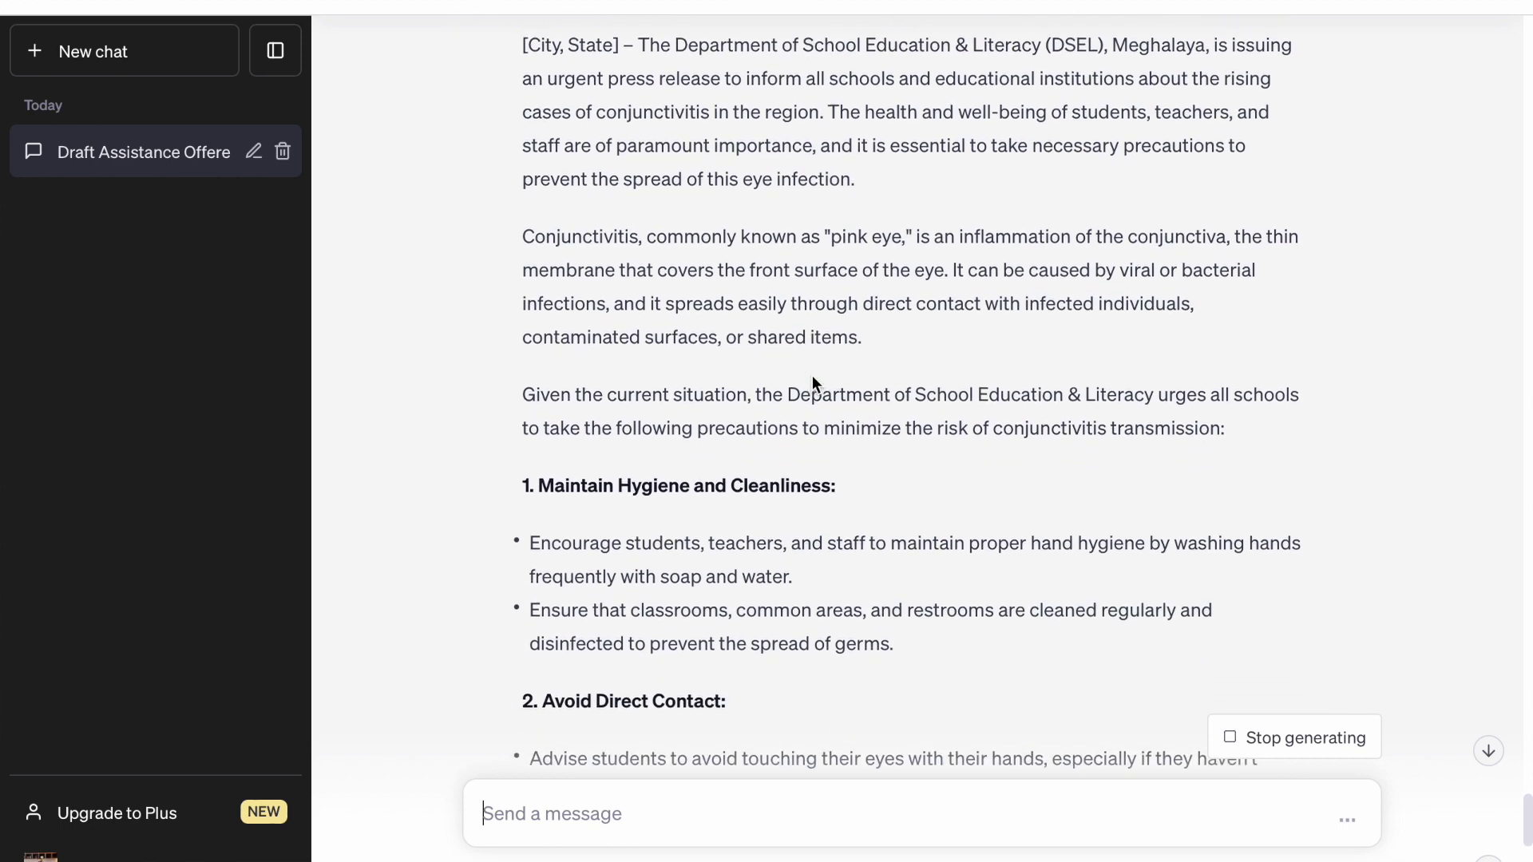
pyautogui.scroll(3, 812, 377)
pyautogui.scroll(-2, 812, 375)
pyautogui.scroll(-5, 812, 375)
pyautogui.scroll(-3, 811, 375)
pyautogui.scroll(-4, 812, 375)
pyautogui.scroll(-7, 812, 375)
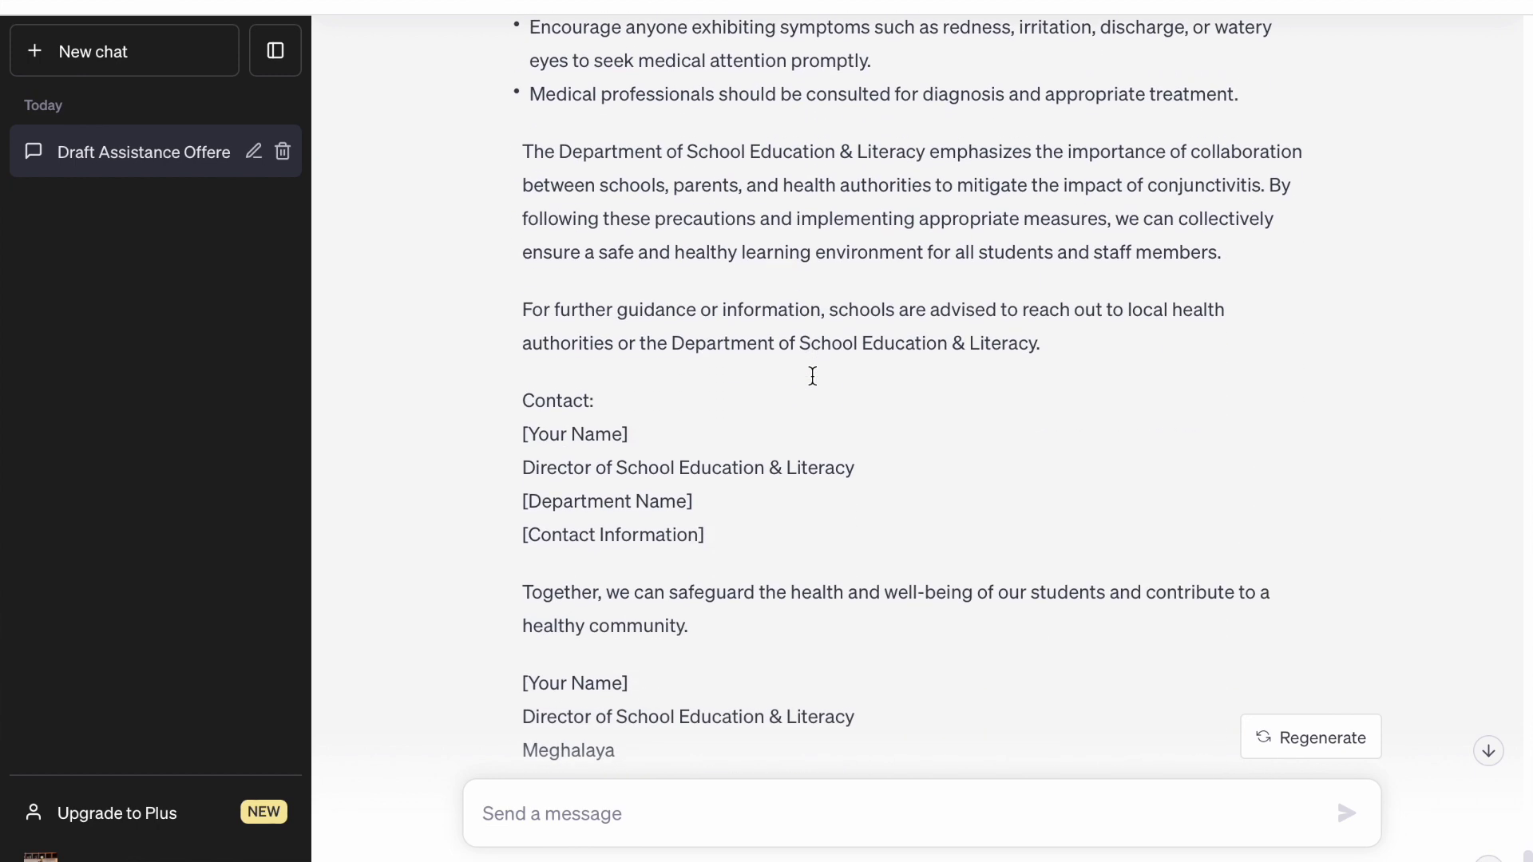
pyautogui.scroll(-2, 812, 376)
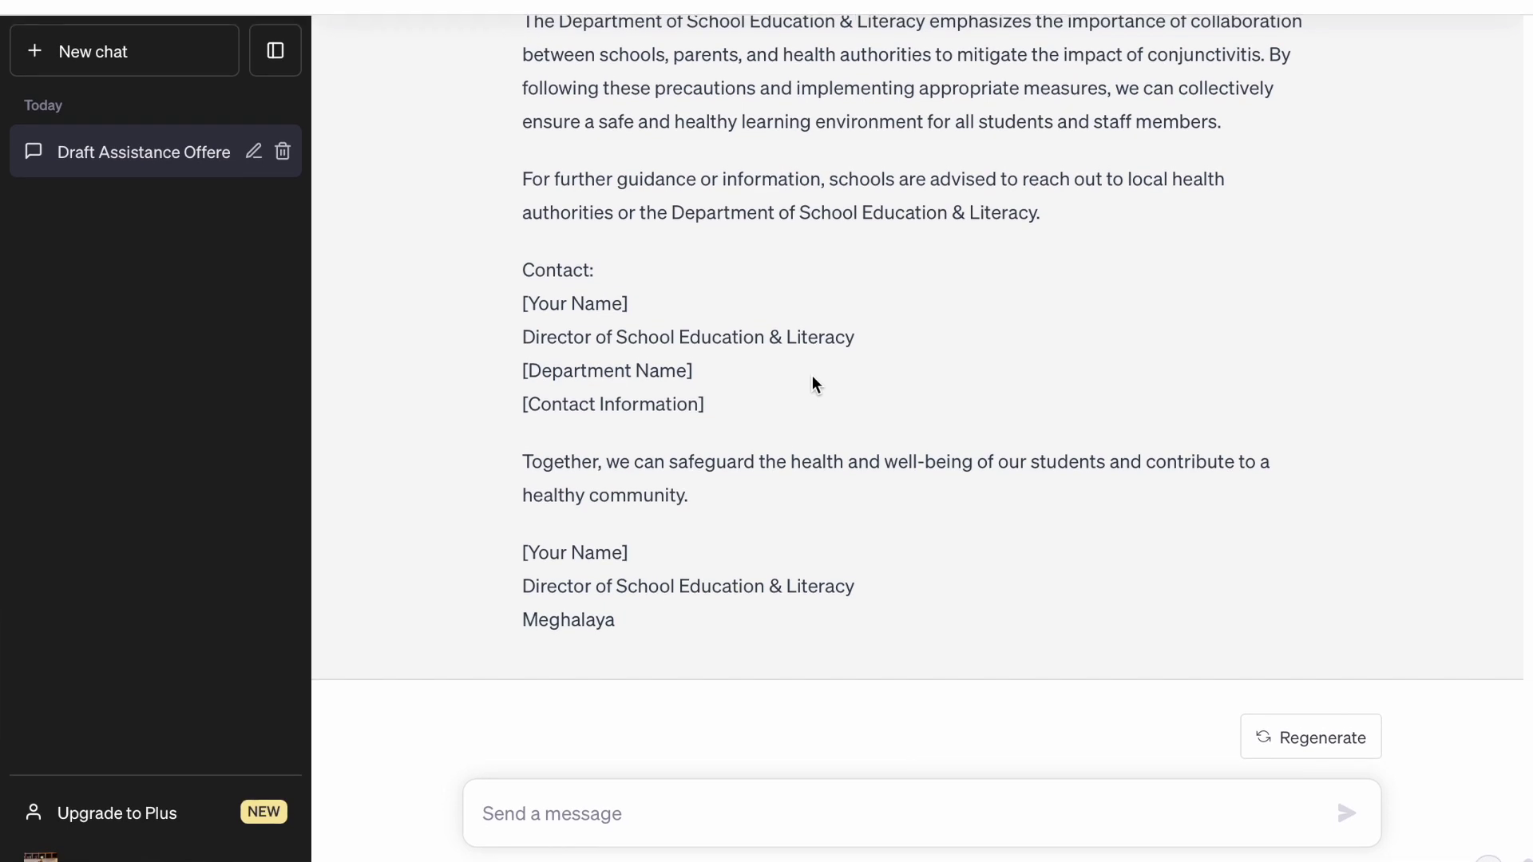
pyautogui.scroll(15, 812, 377)
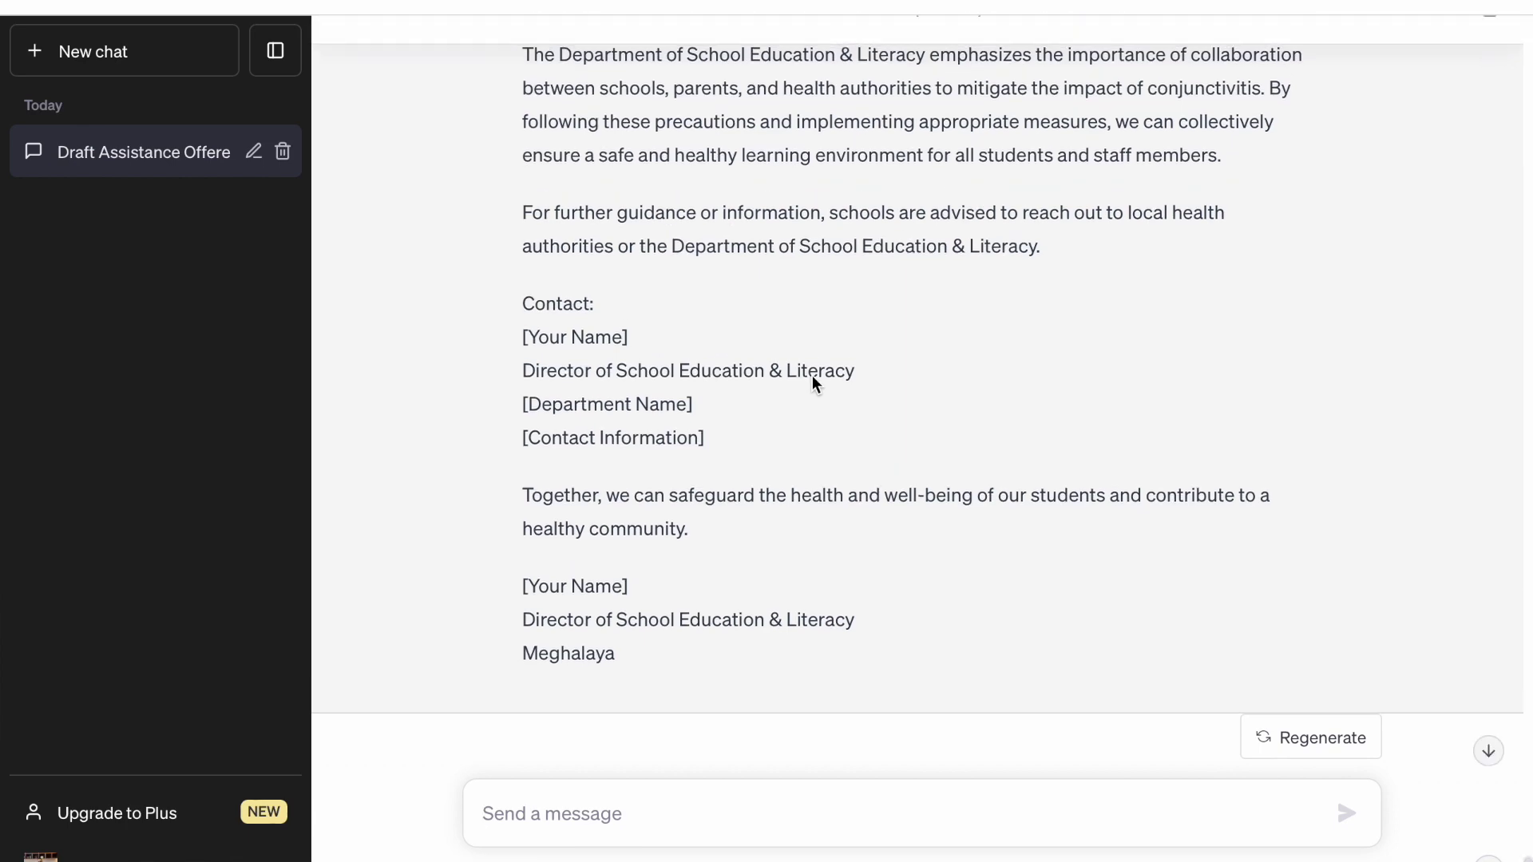
pyautogui.scroll(10, 812, 379)
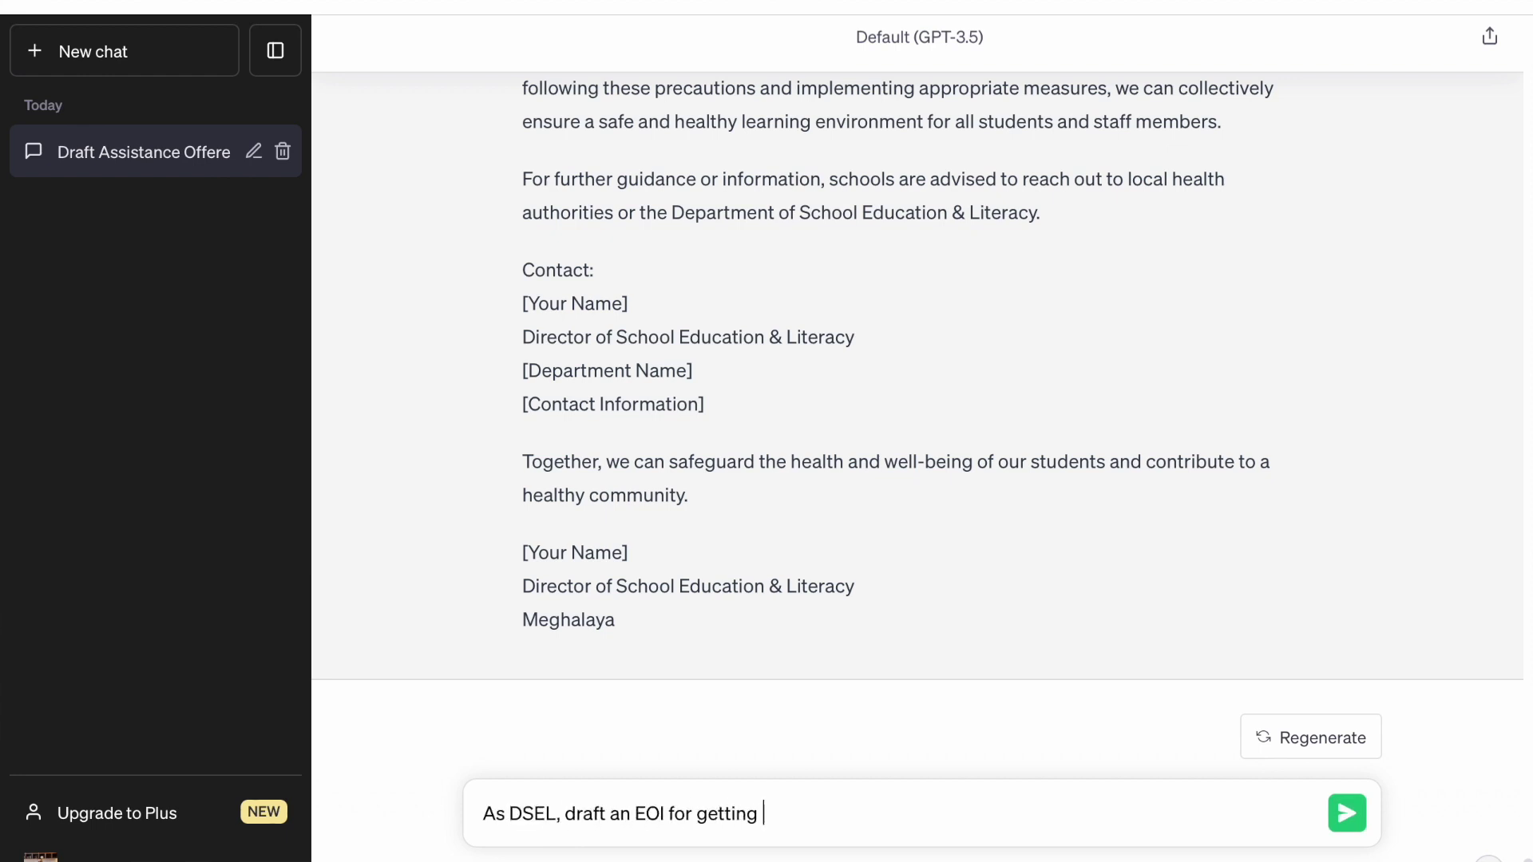
# Send the EOI prompt for wall paintings on the theme of education
pyautogui.write('h the theme of education.')
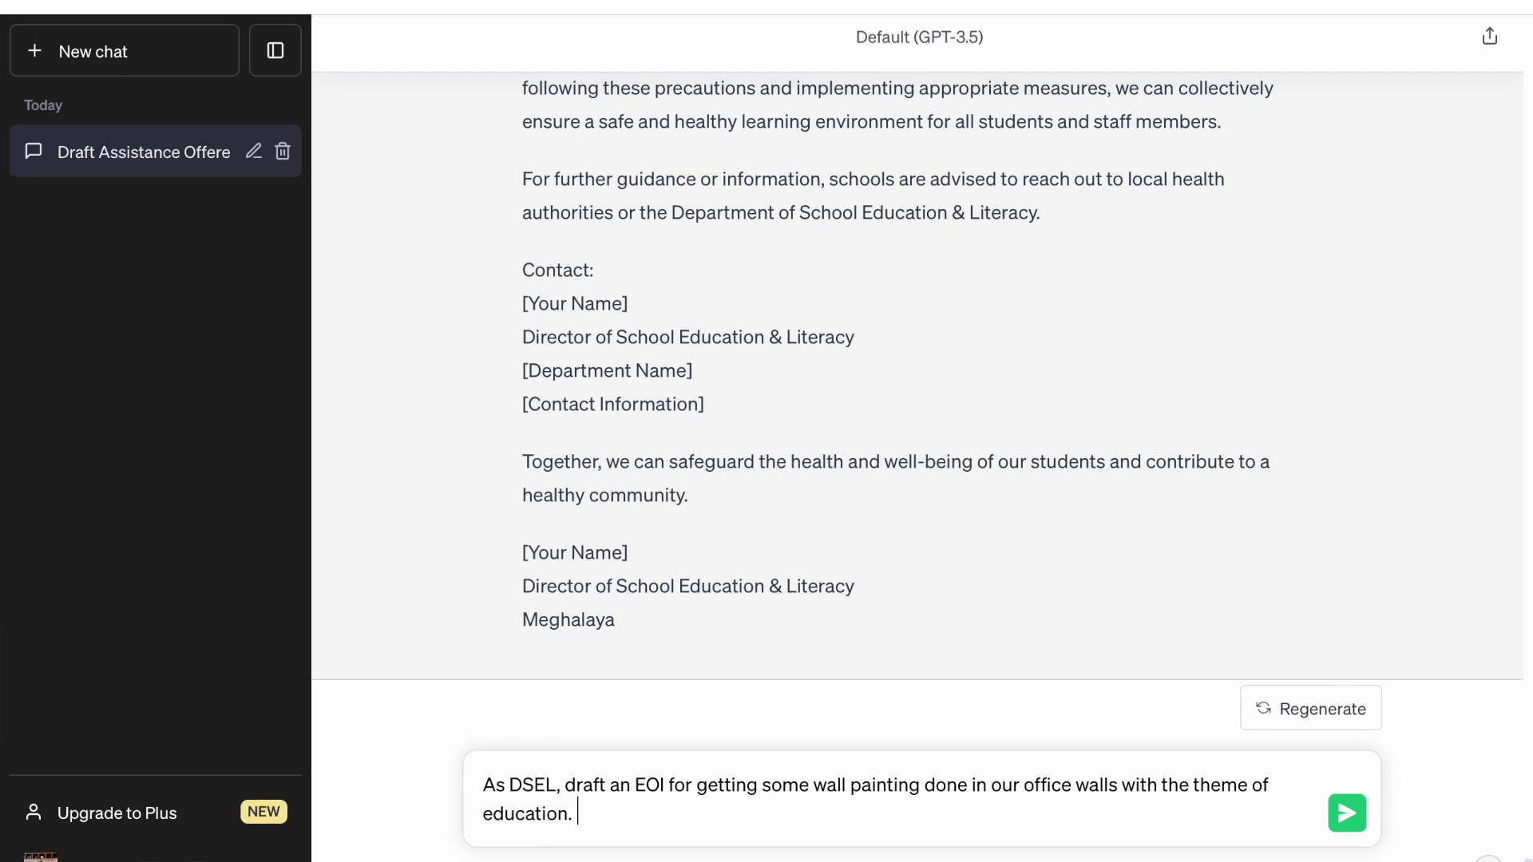
pyautogui.press('Return')
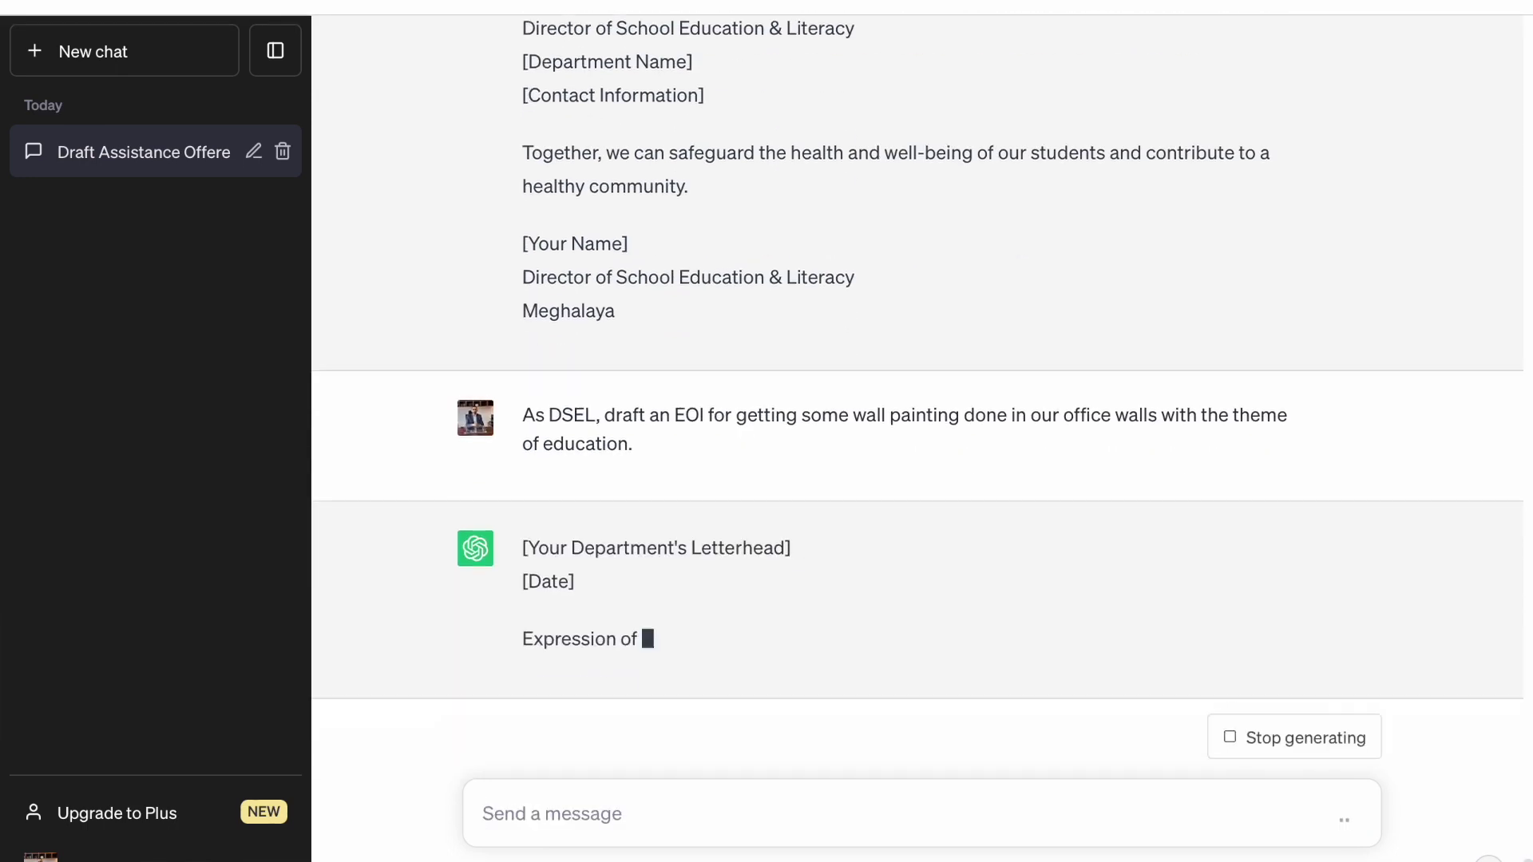
pyautogui.scroll(2, 728, 358)
# Scroll down through the generated wall-painting EOI to its end
pyautogui.scroll(-1, 728, 358)
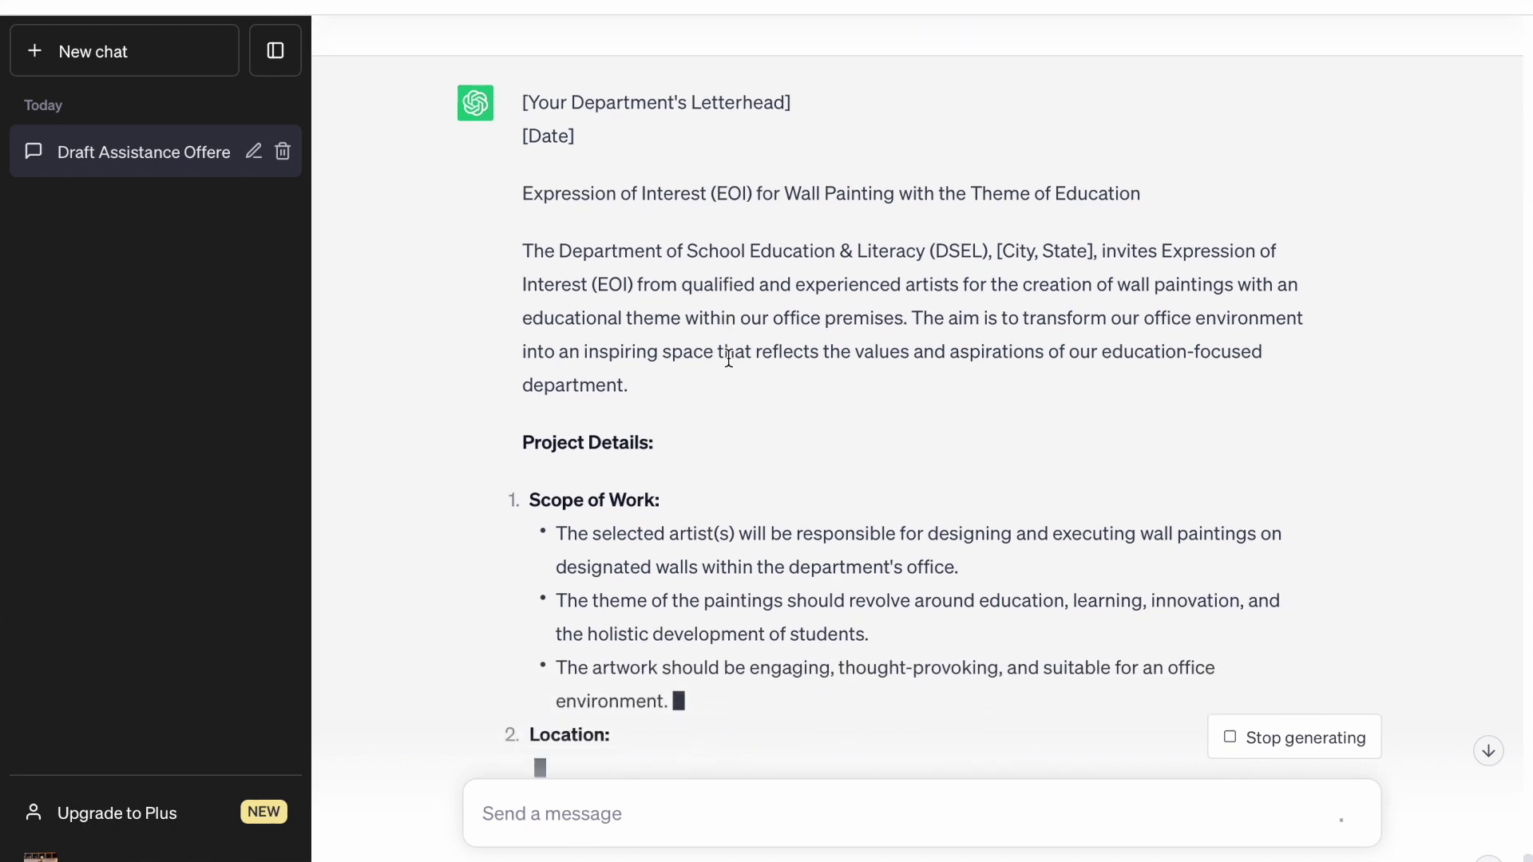
pyautogui.scroll(-1, 728, 358)
pyautogui.scroll(-2, 728, 359)
pyautogui.scroll(-5, 728, 356)
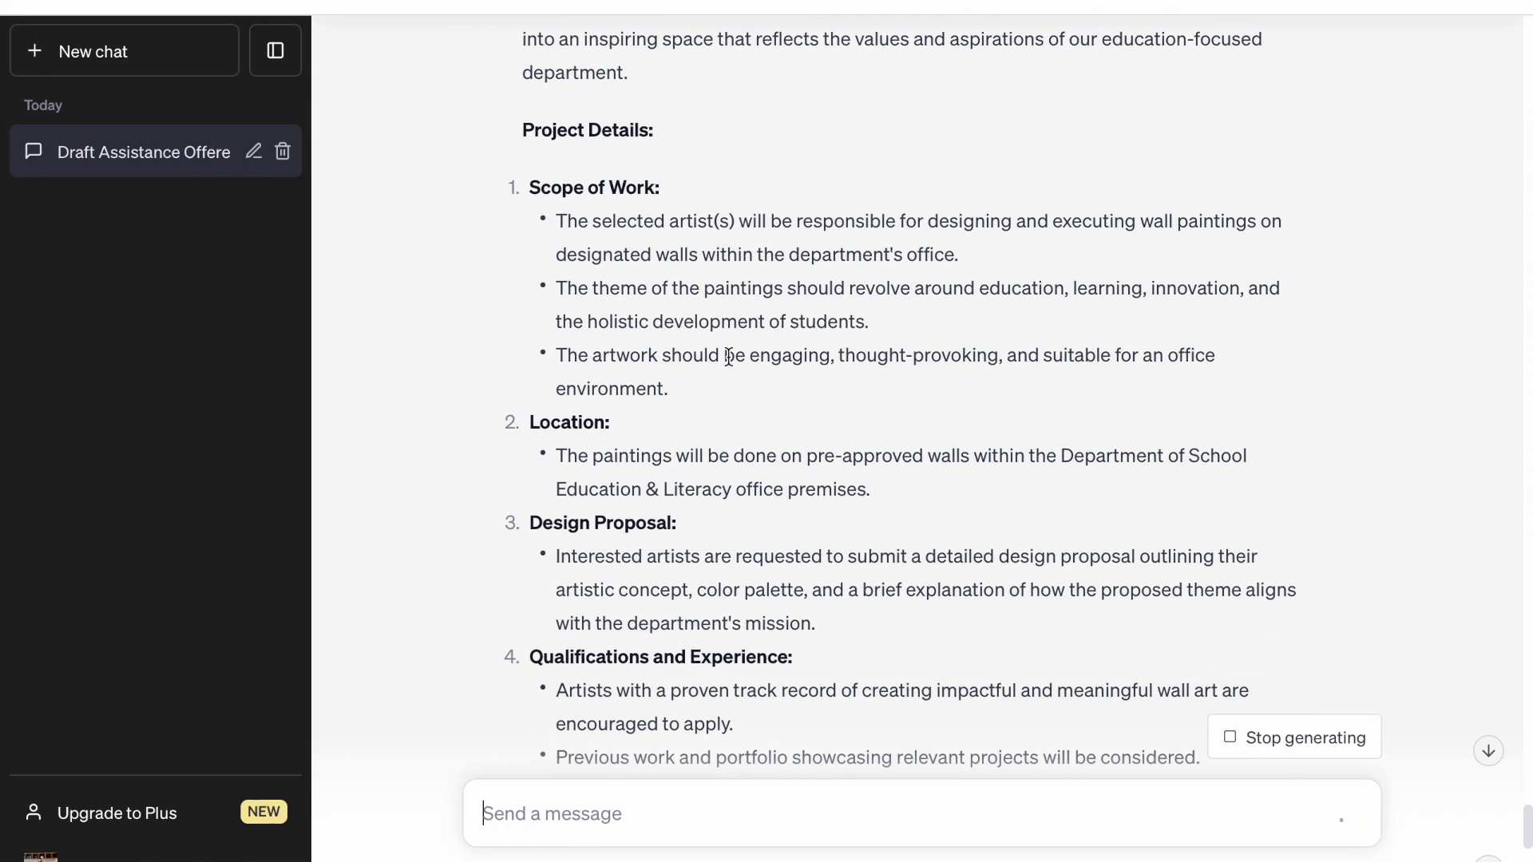
pyautogui.scroll(-2, 728, 356)
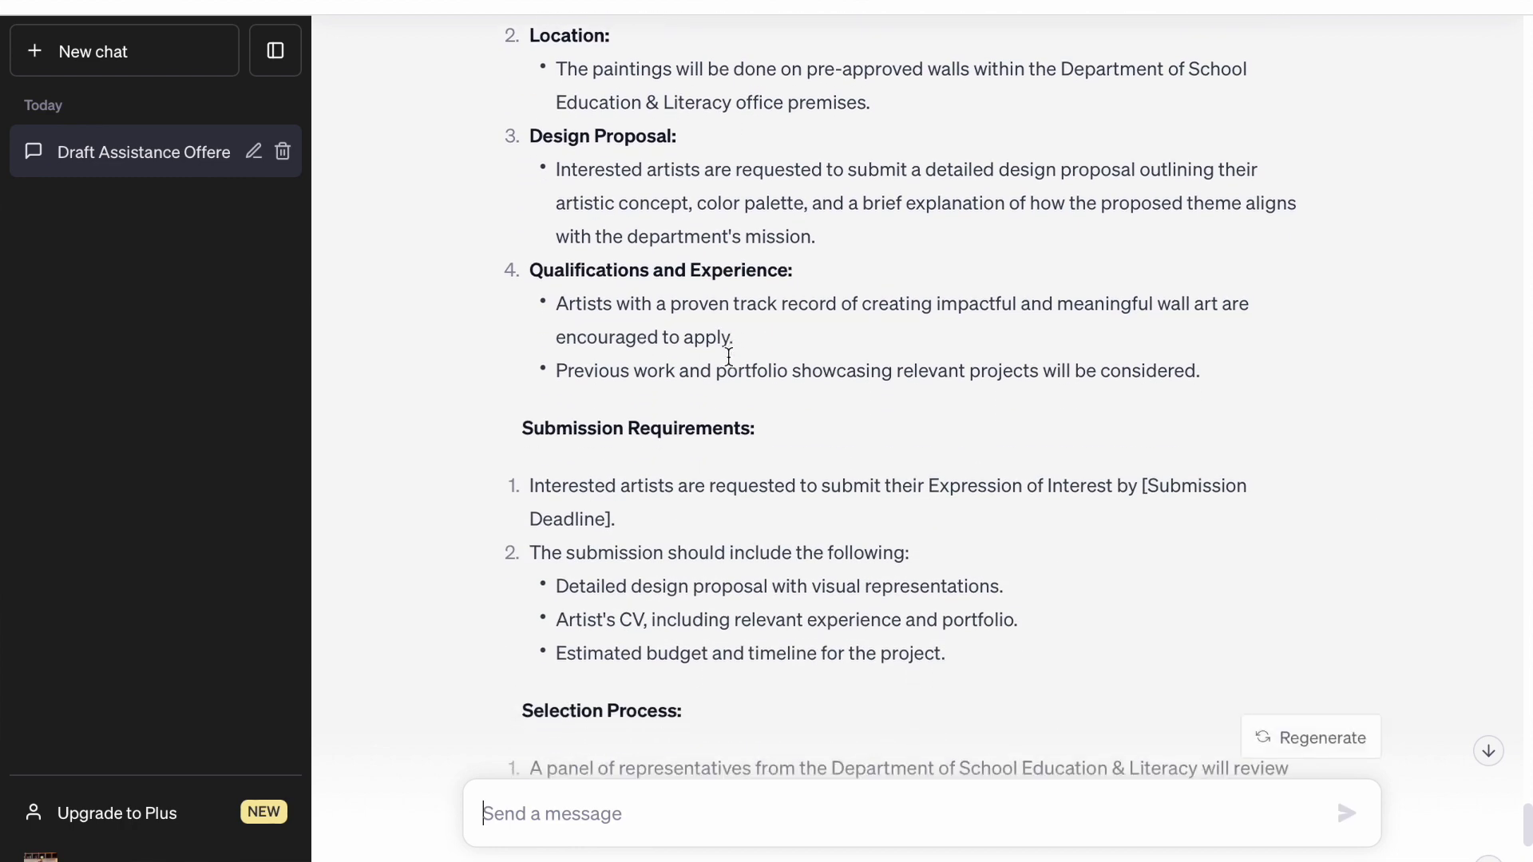
pyautogui.scroll(-2, 728, 356)
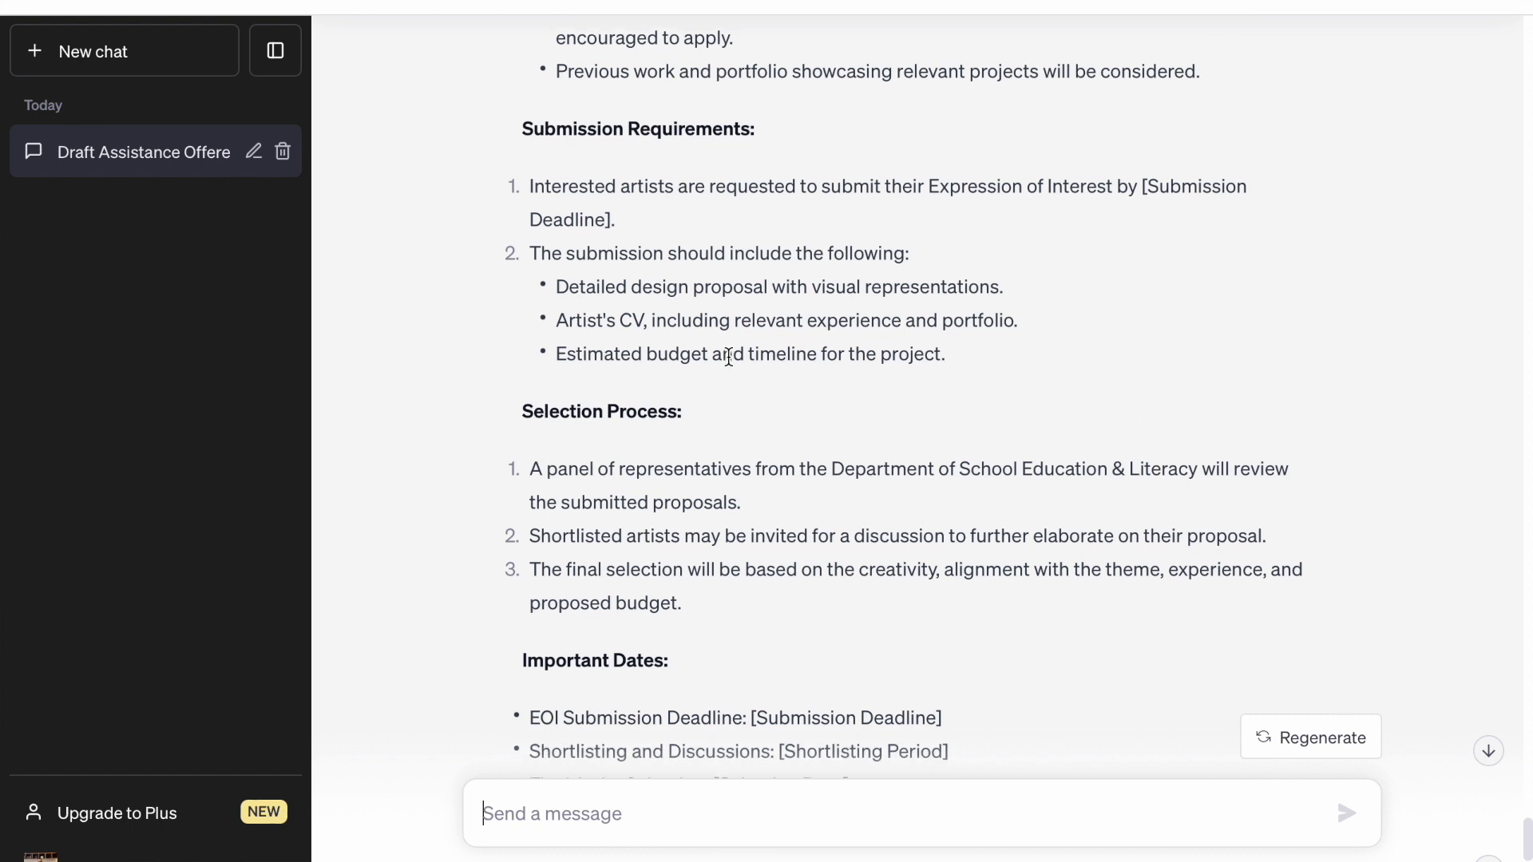
pyautogui.scroll(-1, 728, 356)
pyautogui.scroll(-3, 728, 366)
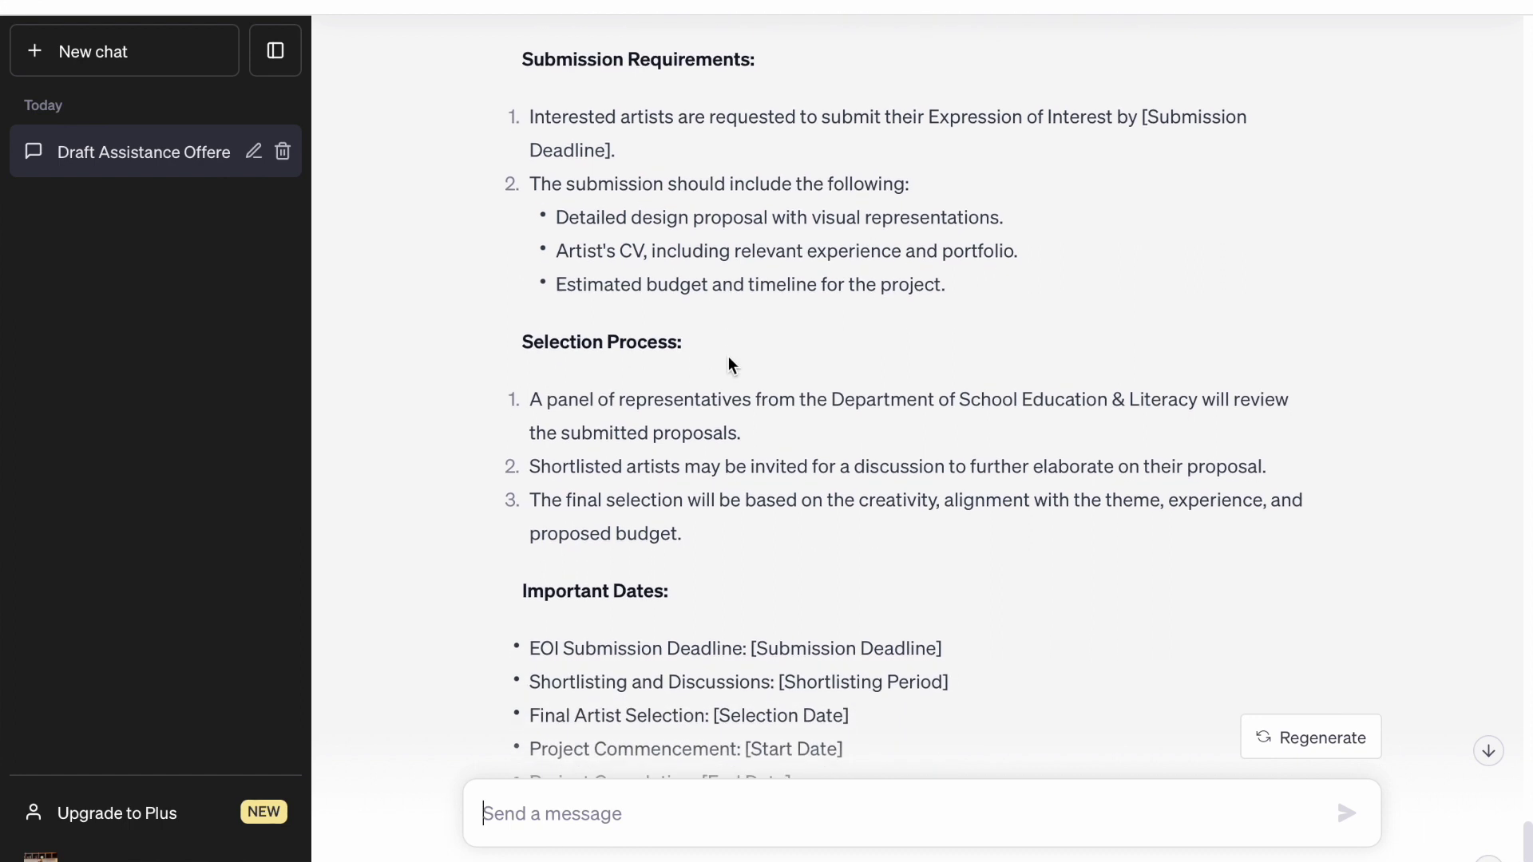
pyautogui.scroll(-6, 728, 366)
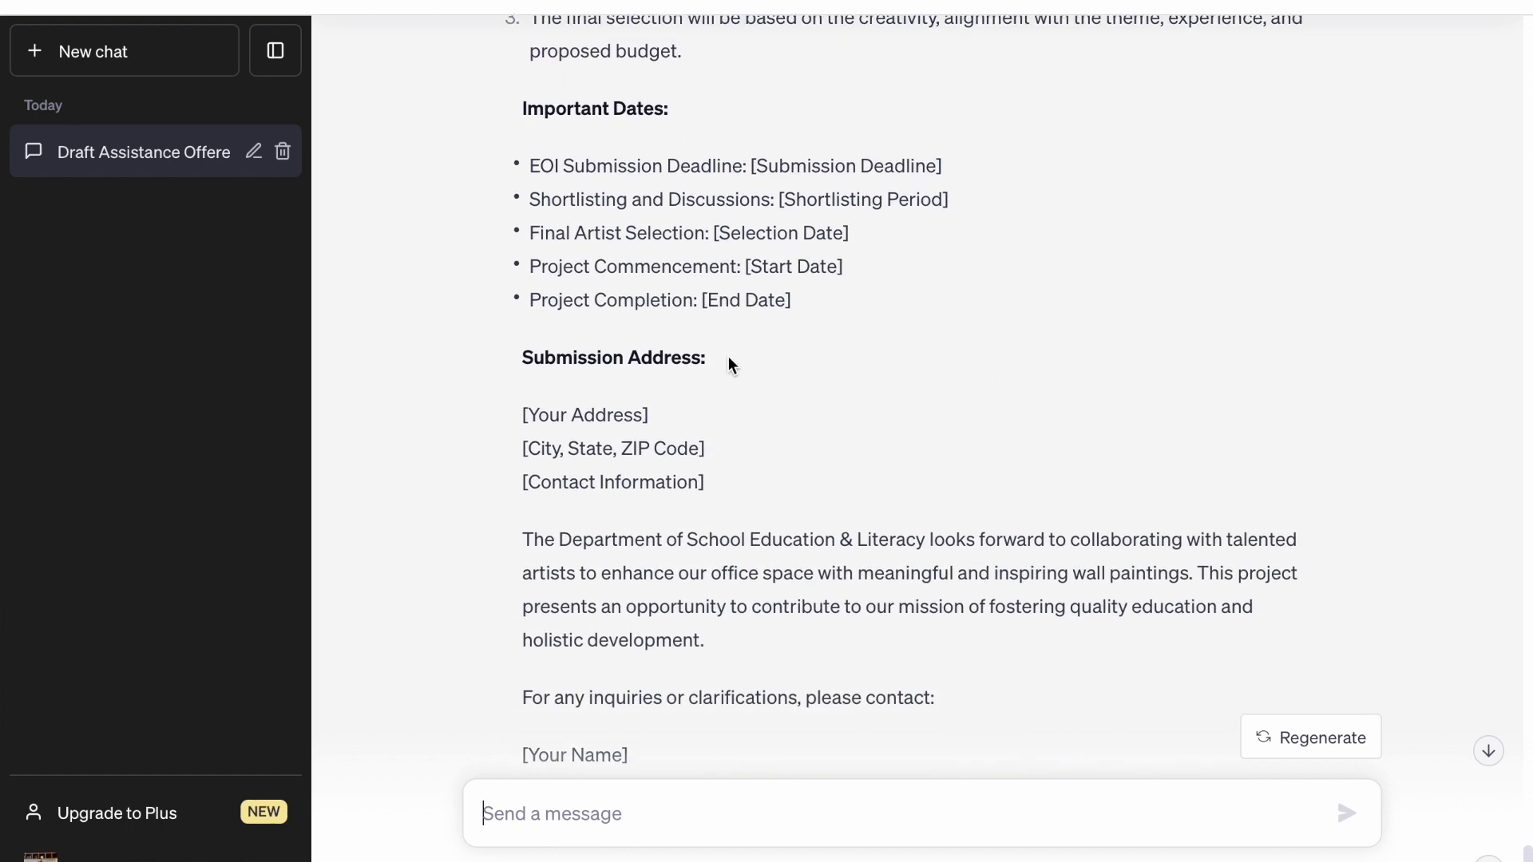
pyautogui.scroll(-1, 728, 364)
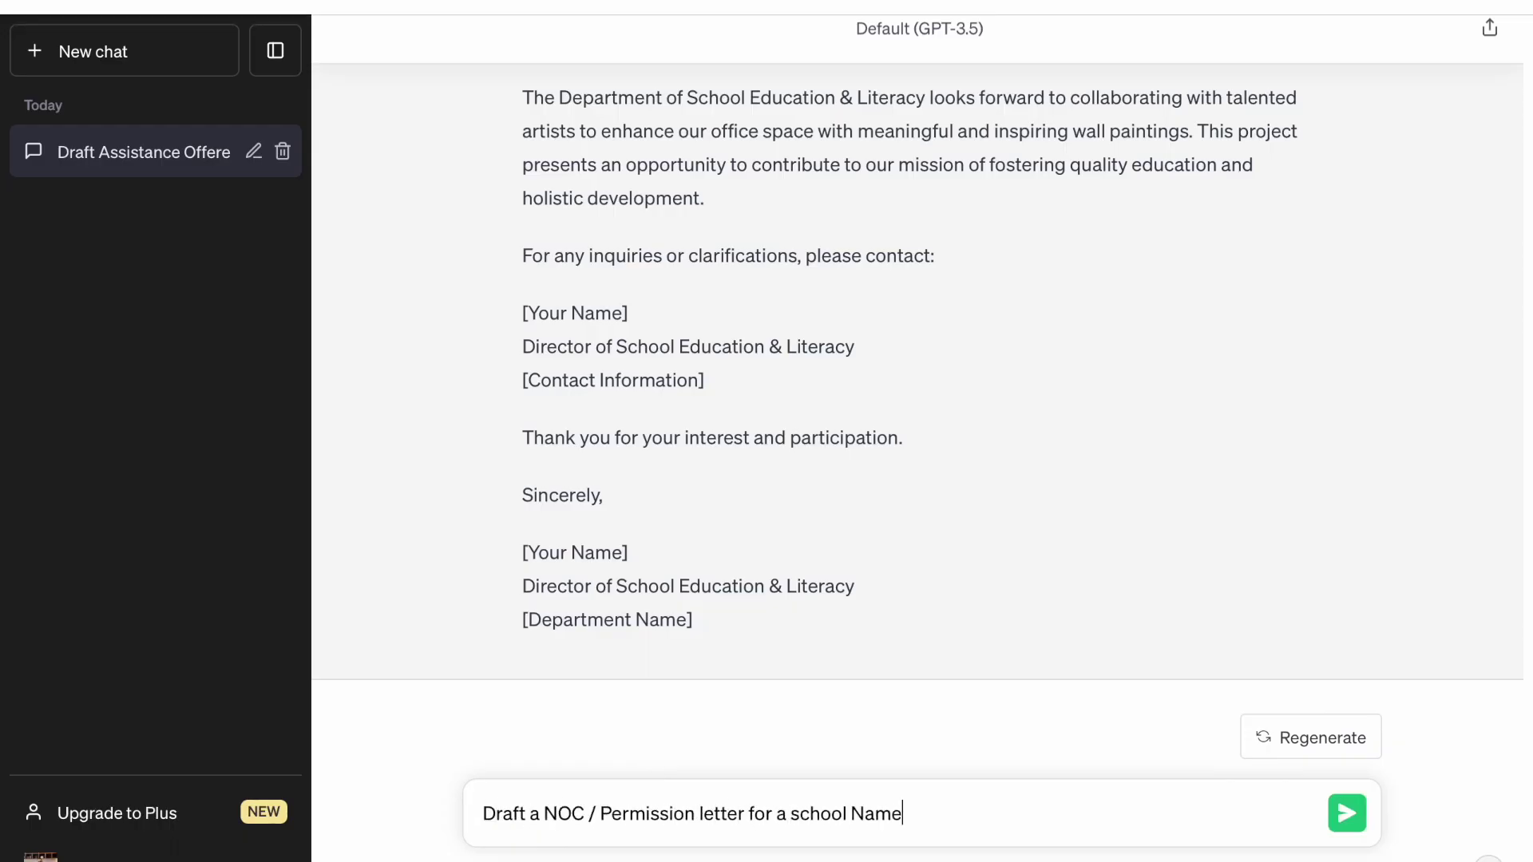
# Finish the NOC prompt with 'a food festival' and replace 'according' with 'giving'
pyautogui.write('a food festival but with certain terms and conditions.')
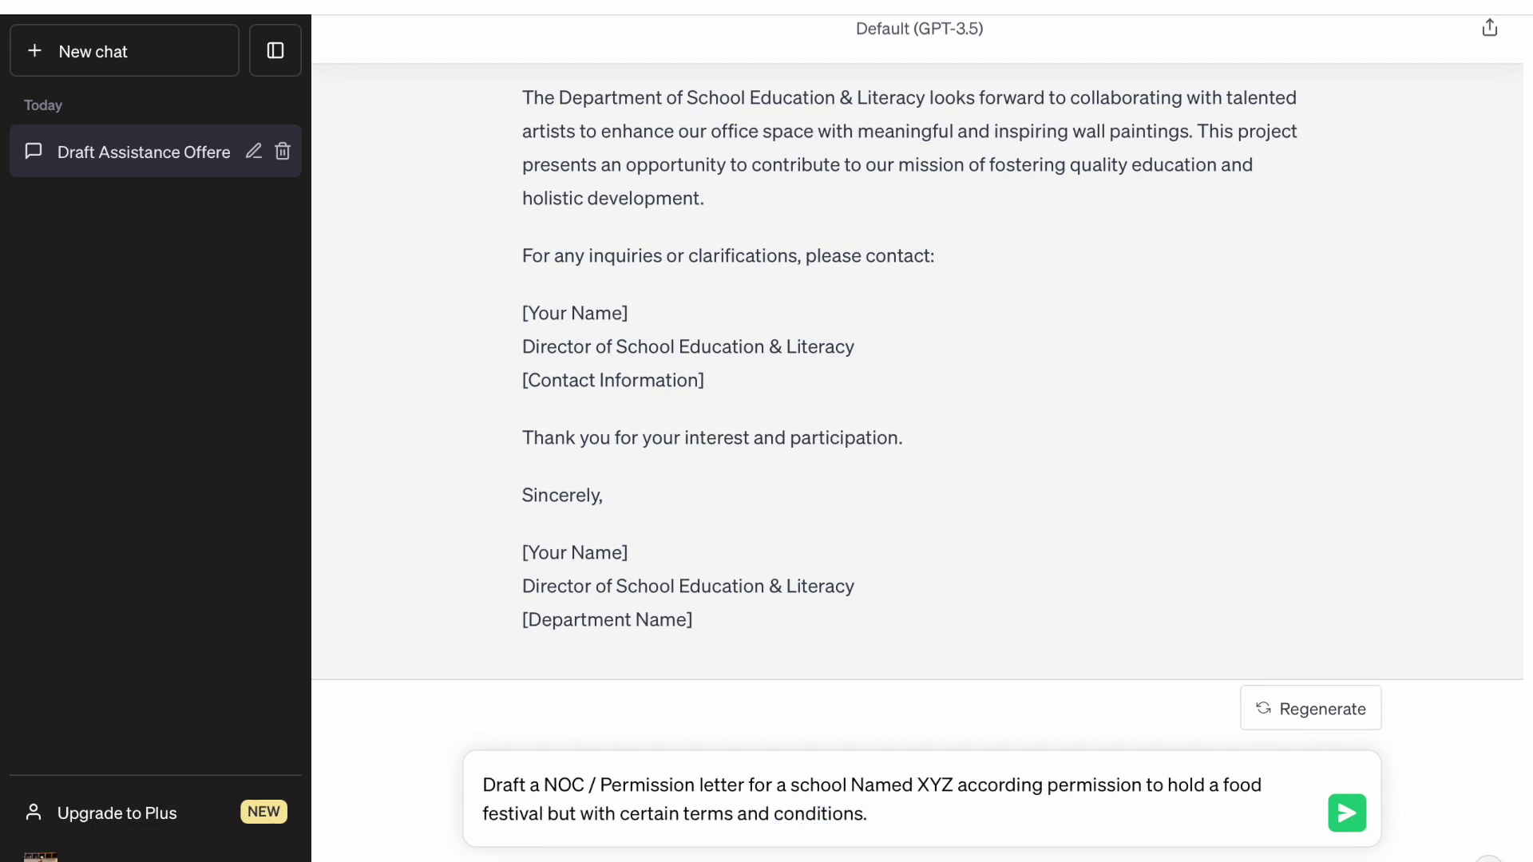
pyautogui.doubleClick(998, 785)
pyautogui.write('giving')
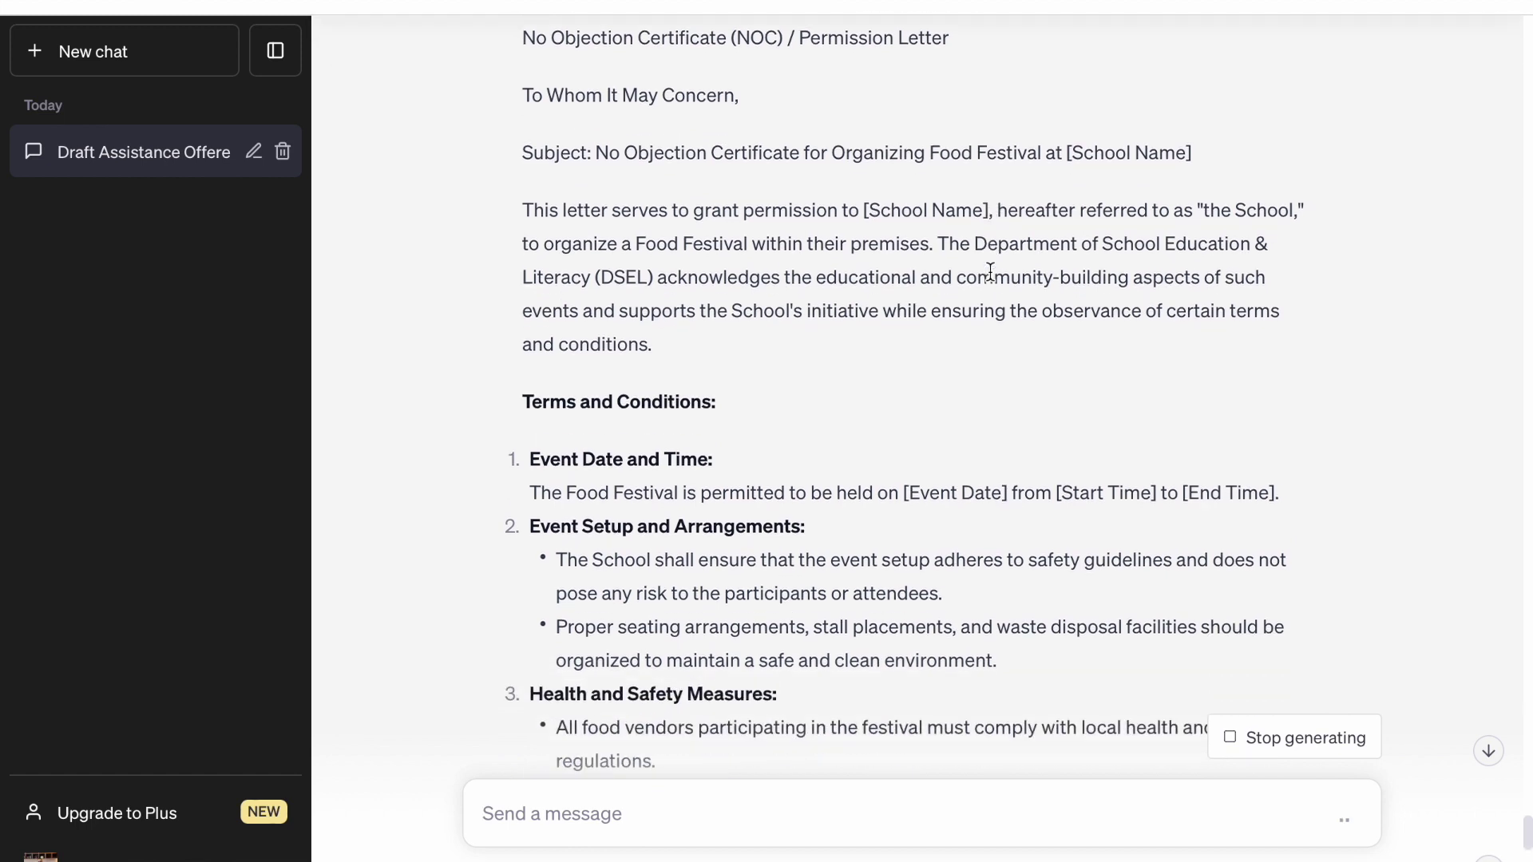
# Read down the NOC's ten terms and conditions through Reporting and Documentation
pyautogui.moveTo(989, 313); pyautogui.dragTo(728, 189)
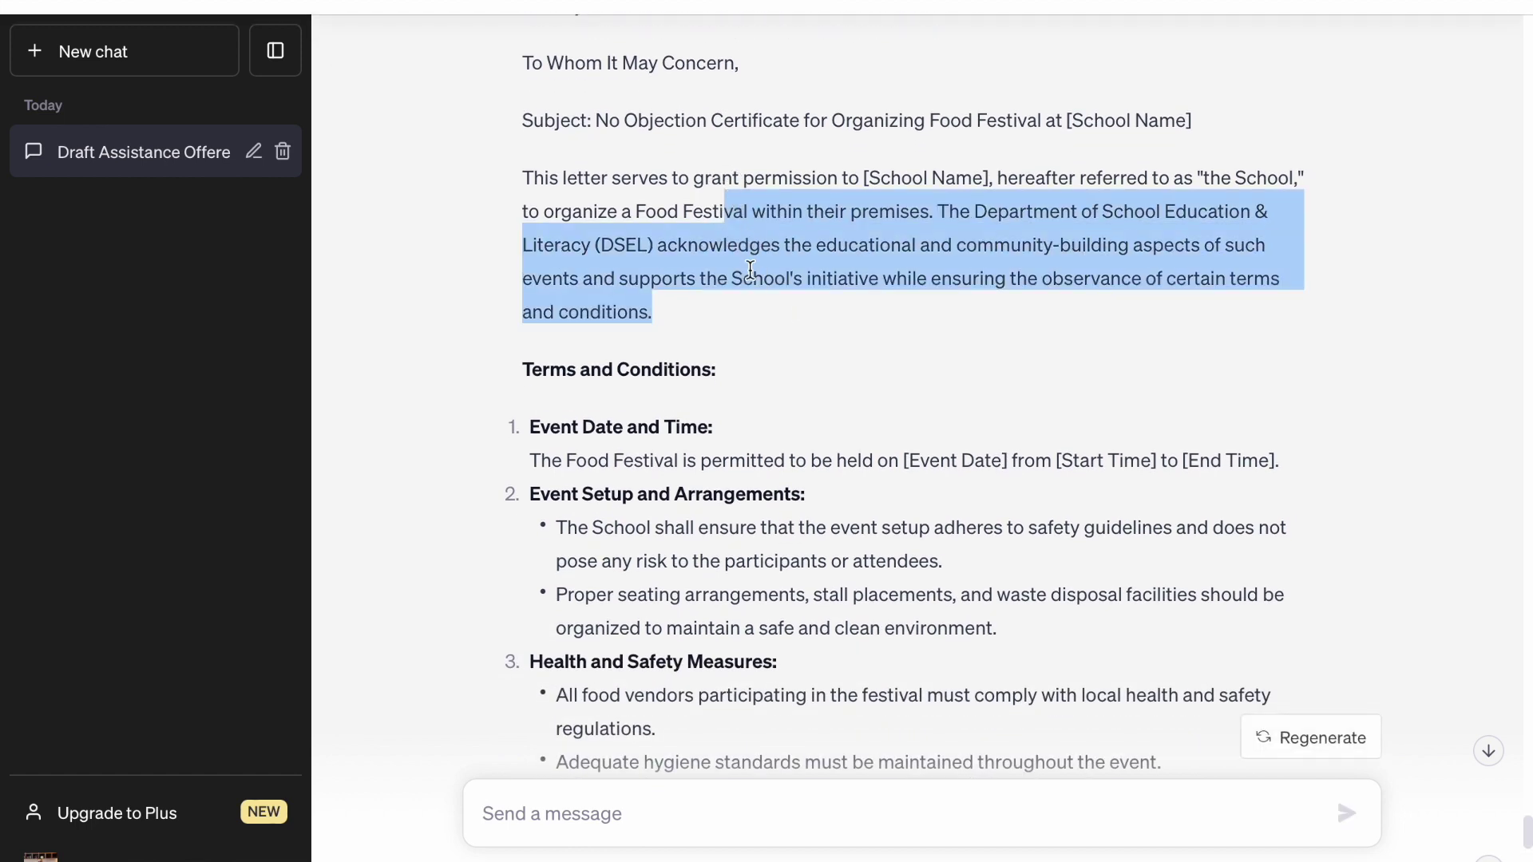
pyautogui.click(729, 329)
pyautogui.scroll(-2, 826, 329)
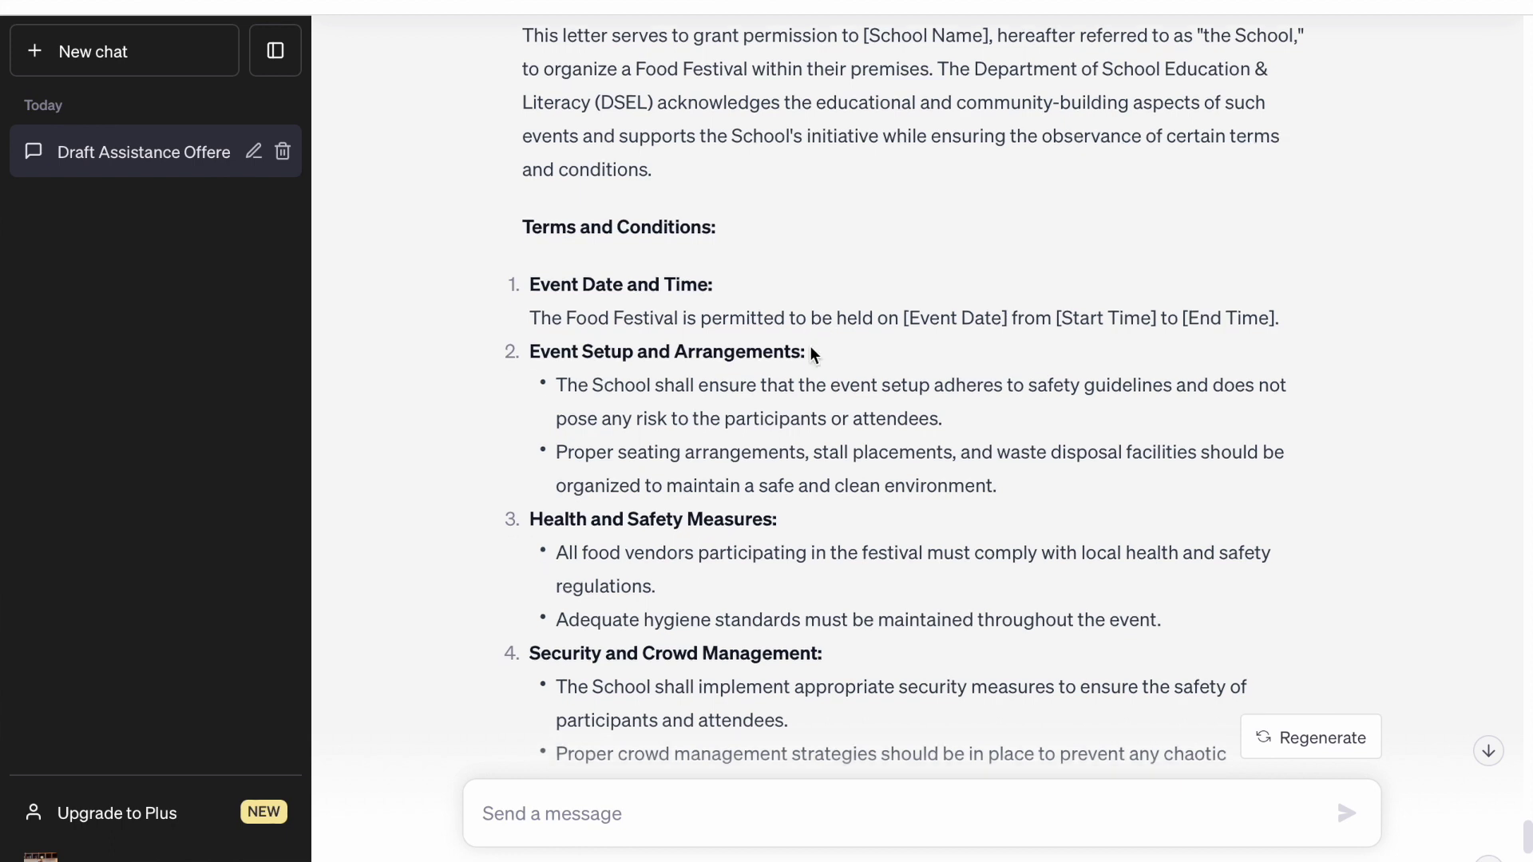
pyautogui.scroll(-1, 810, 351)
pyautogui.scroll(-1, 810, 346)
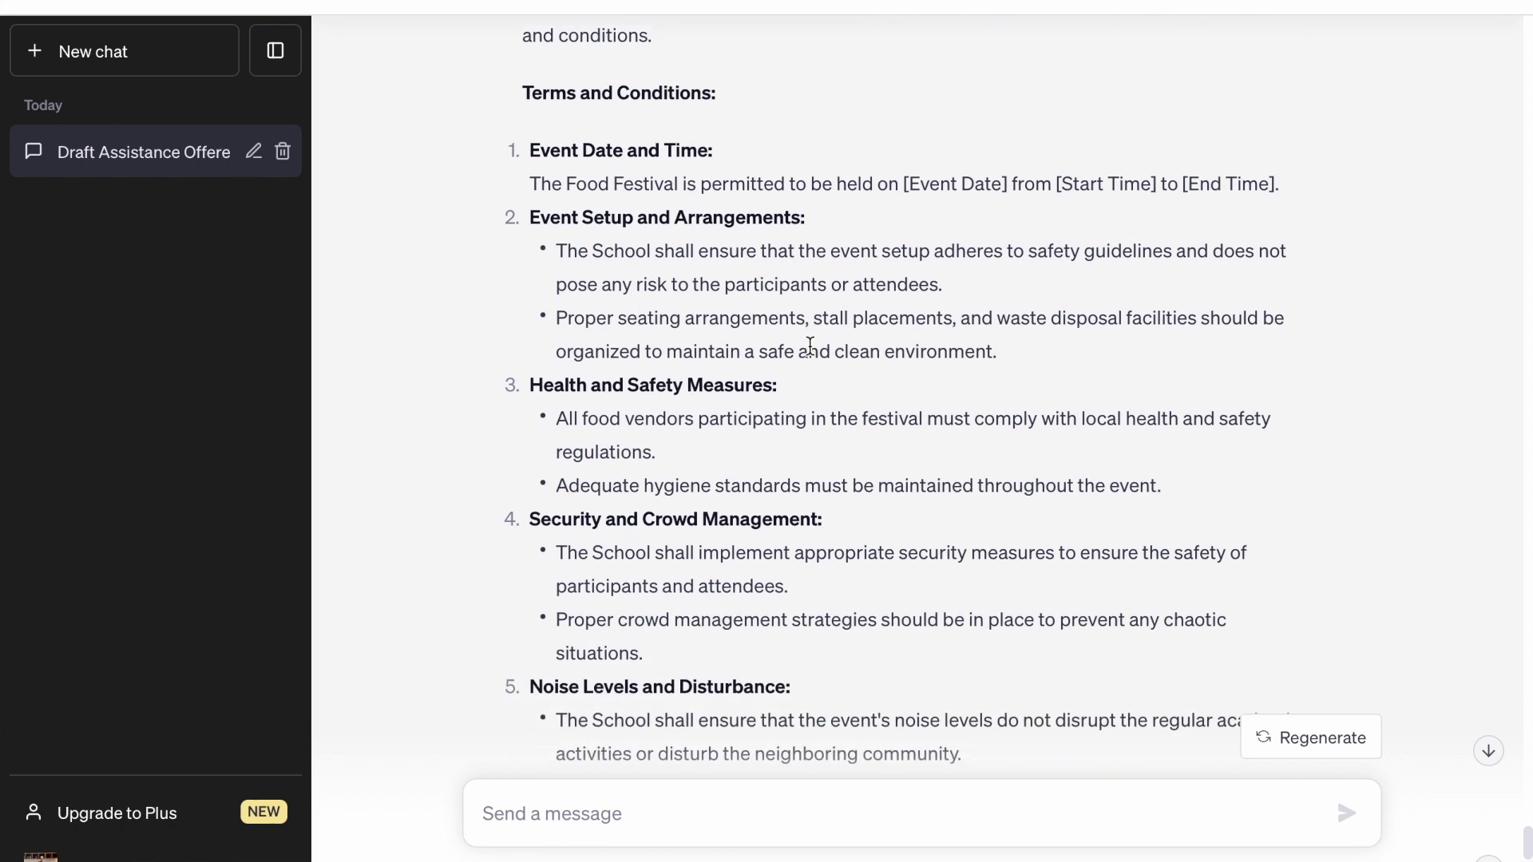
pyautogui.scroll(-3, 792, 385)
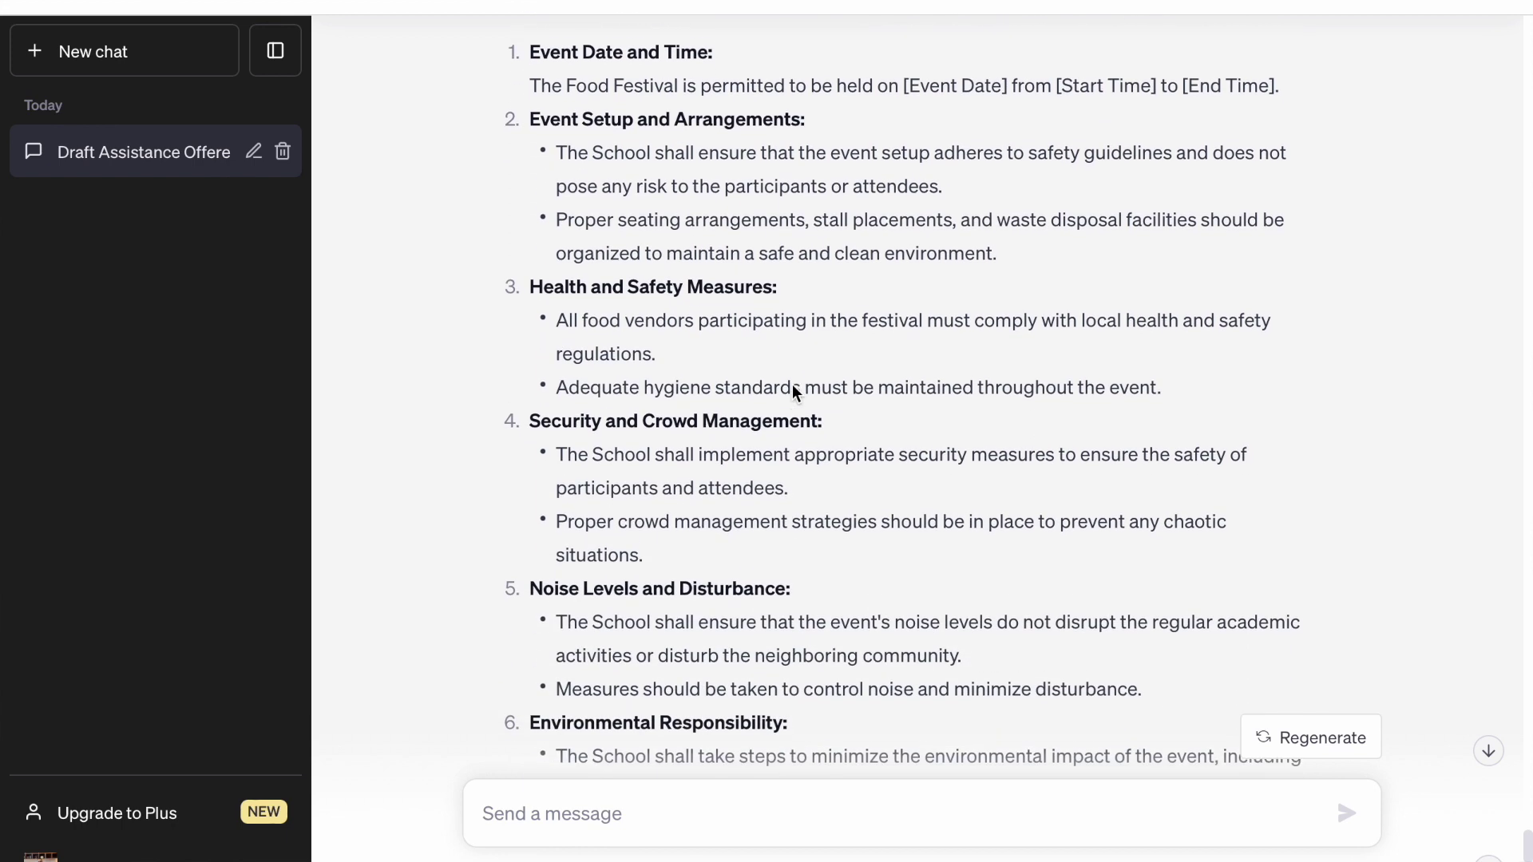
pyautogui.scroll(-2, 790, 367)
pyautogui.scroll(-5, 787, 352)
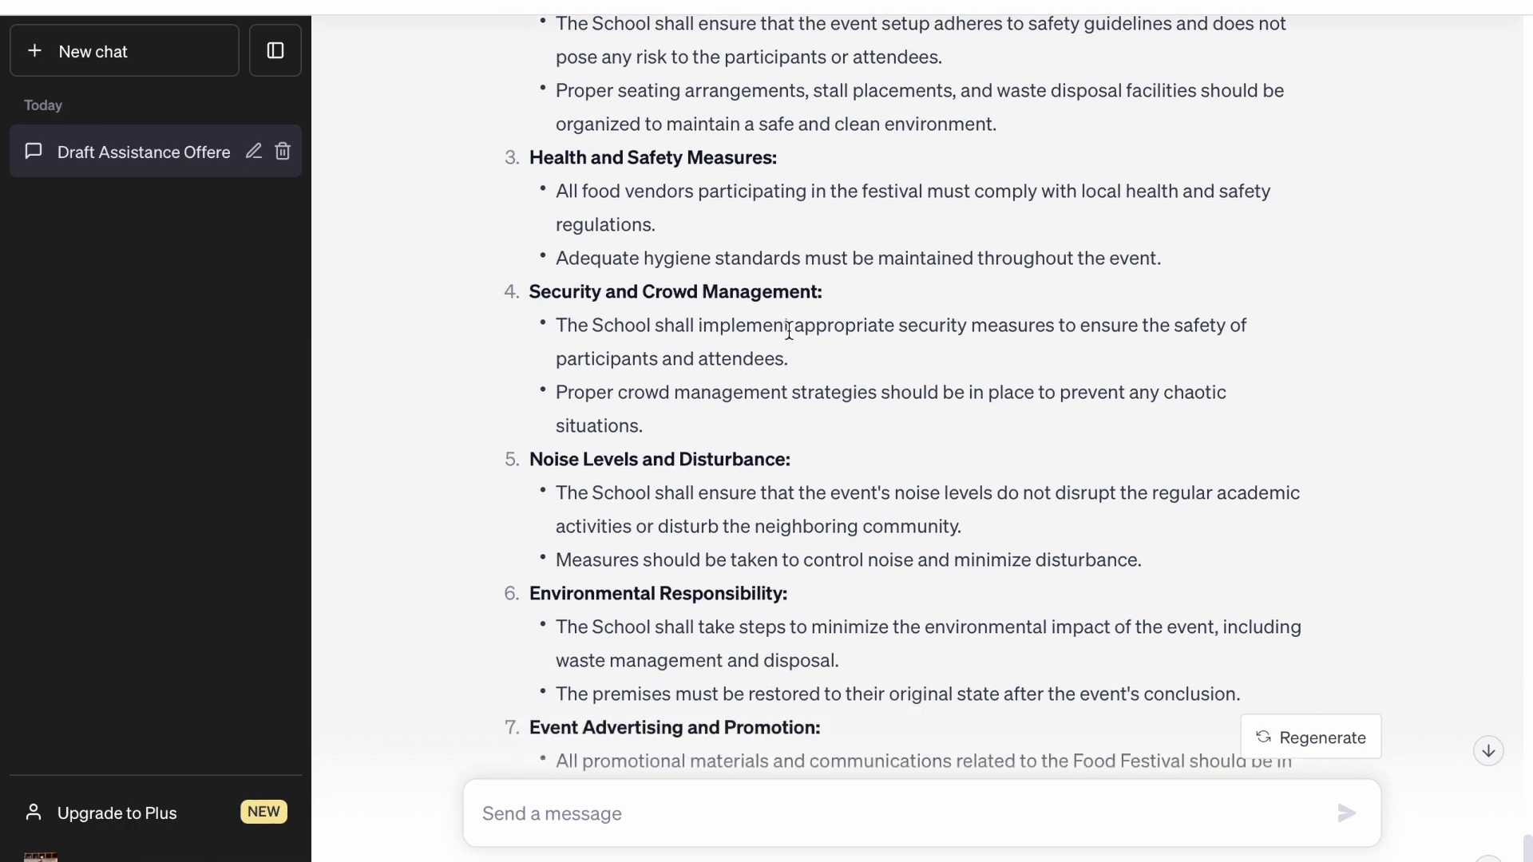
pyautogui.scroll(-1, 788, 328)
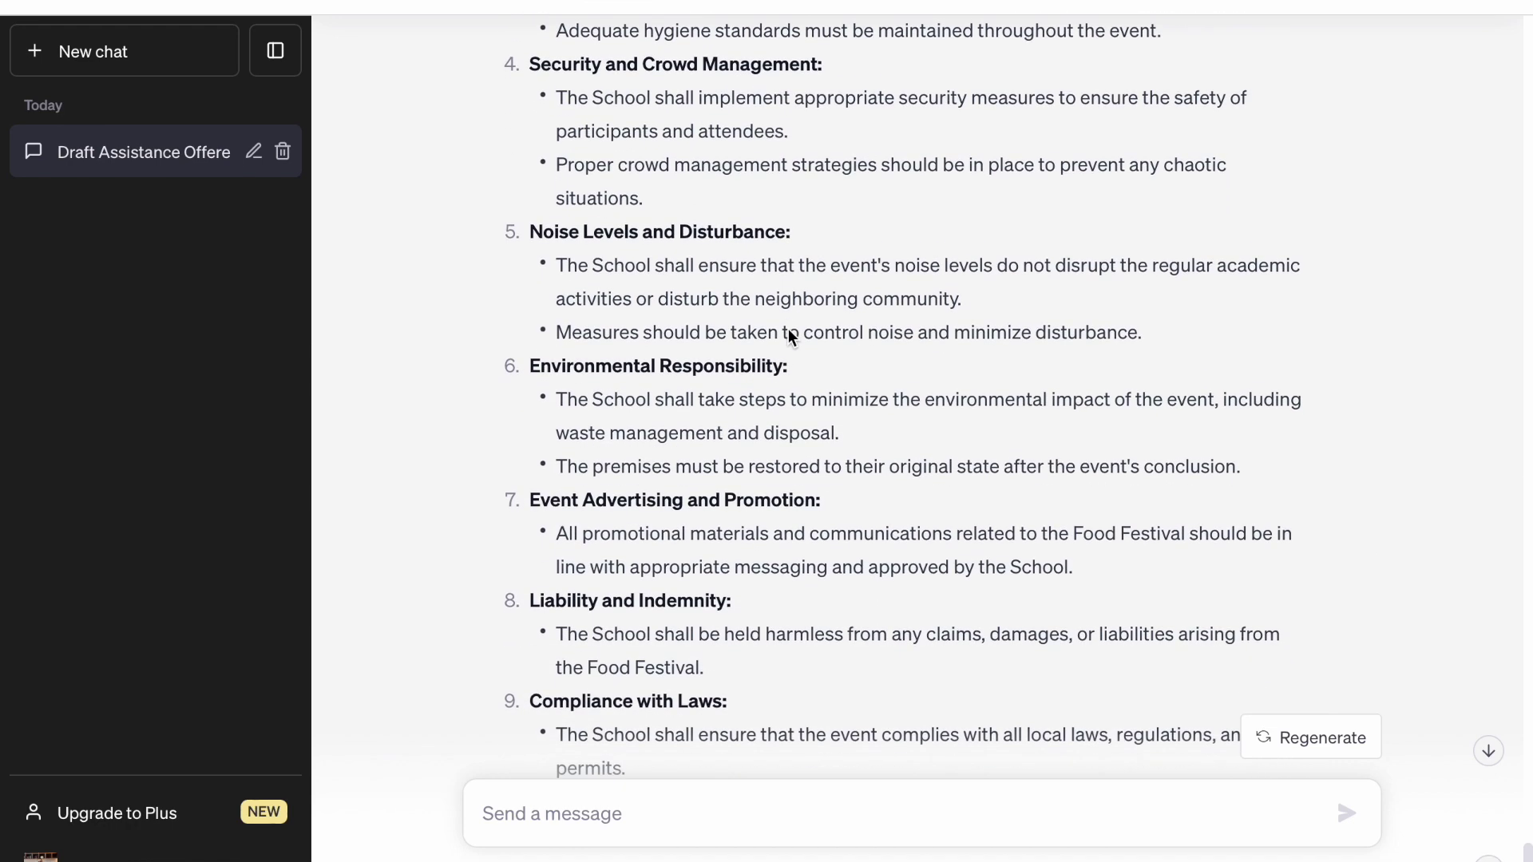
pyautogui.scroll(-2, 788, 330)
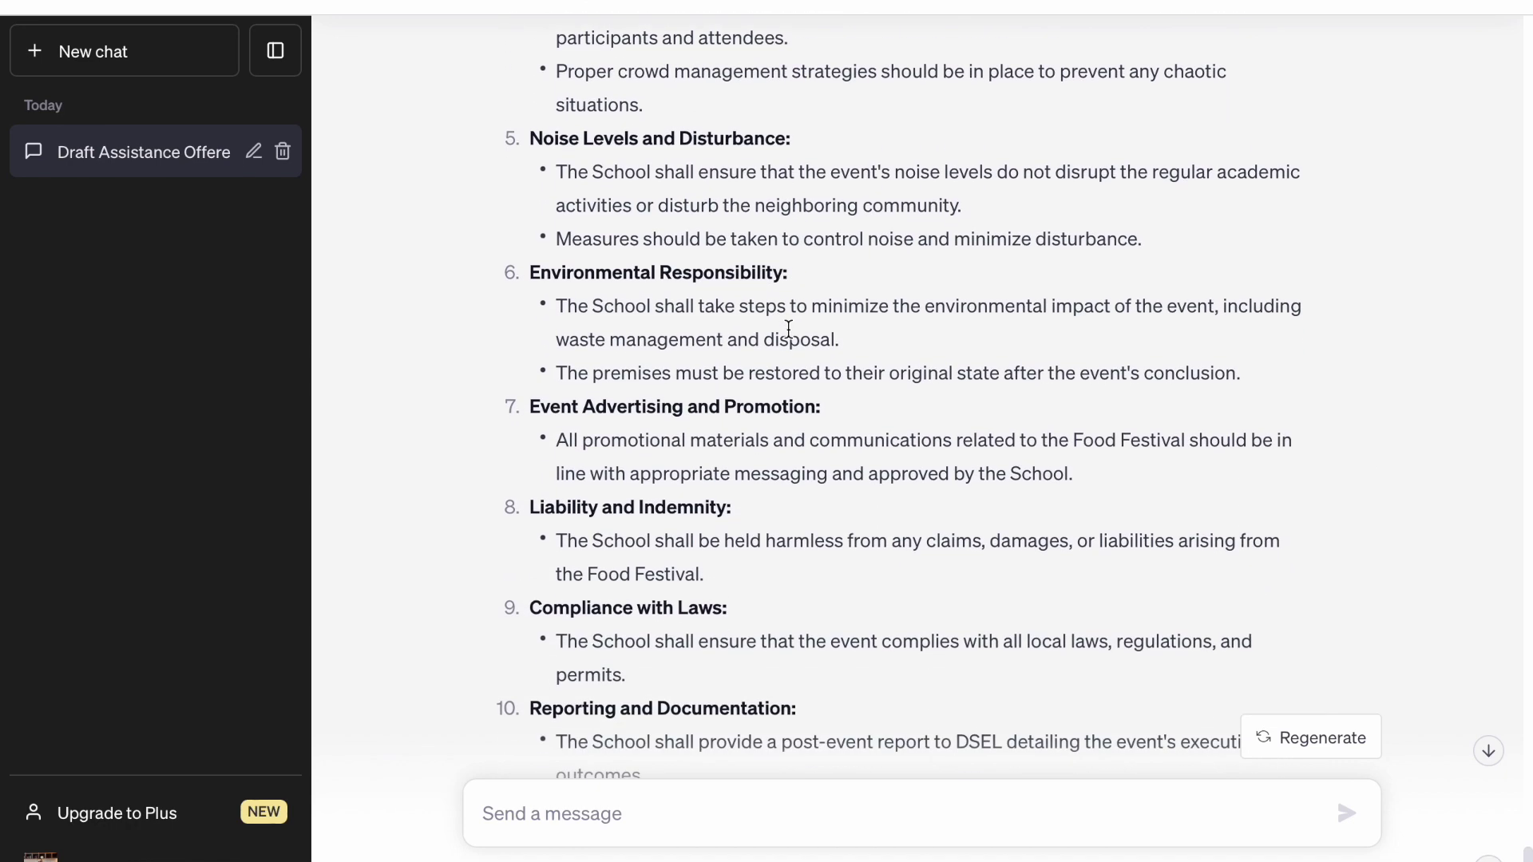
pyautogui.scroll(-3, 788, 329)
pyautogui.scroll(-2, 788, 330)
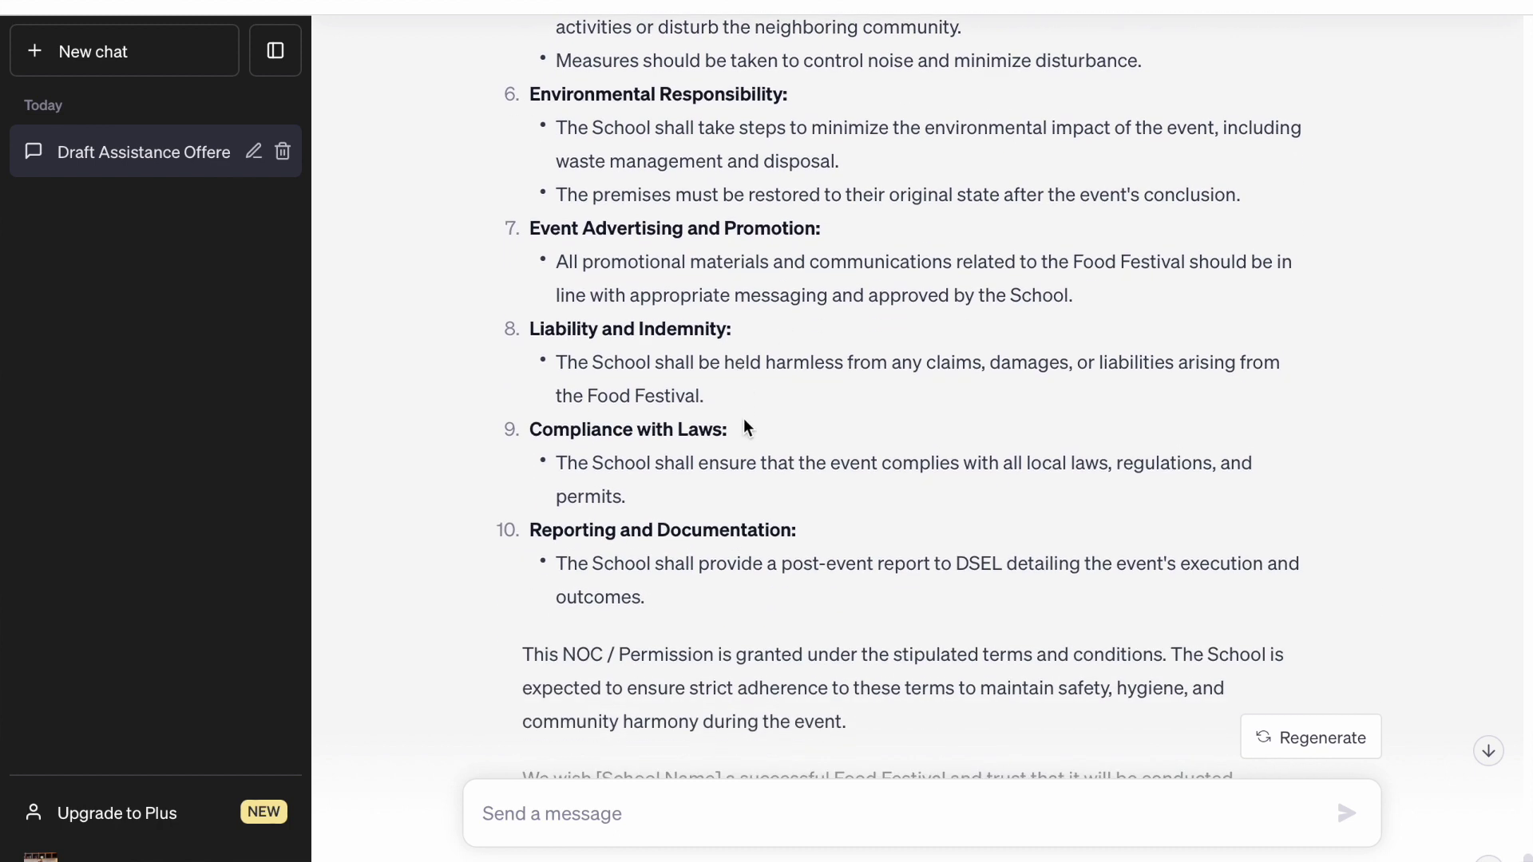
pyautogui.scroll(-3, 744, 423)
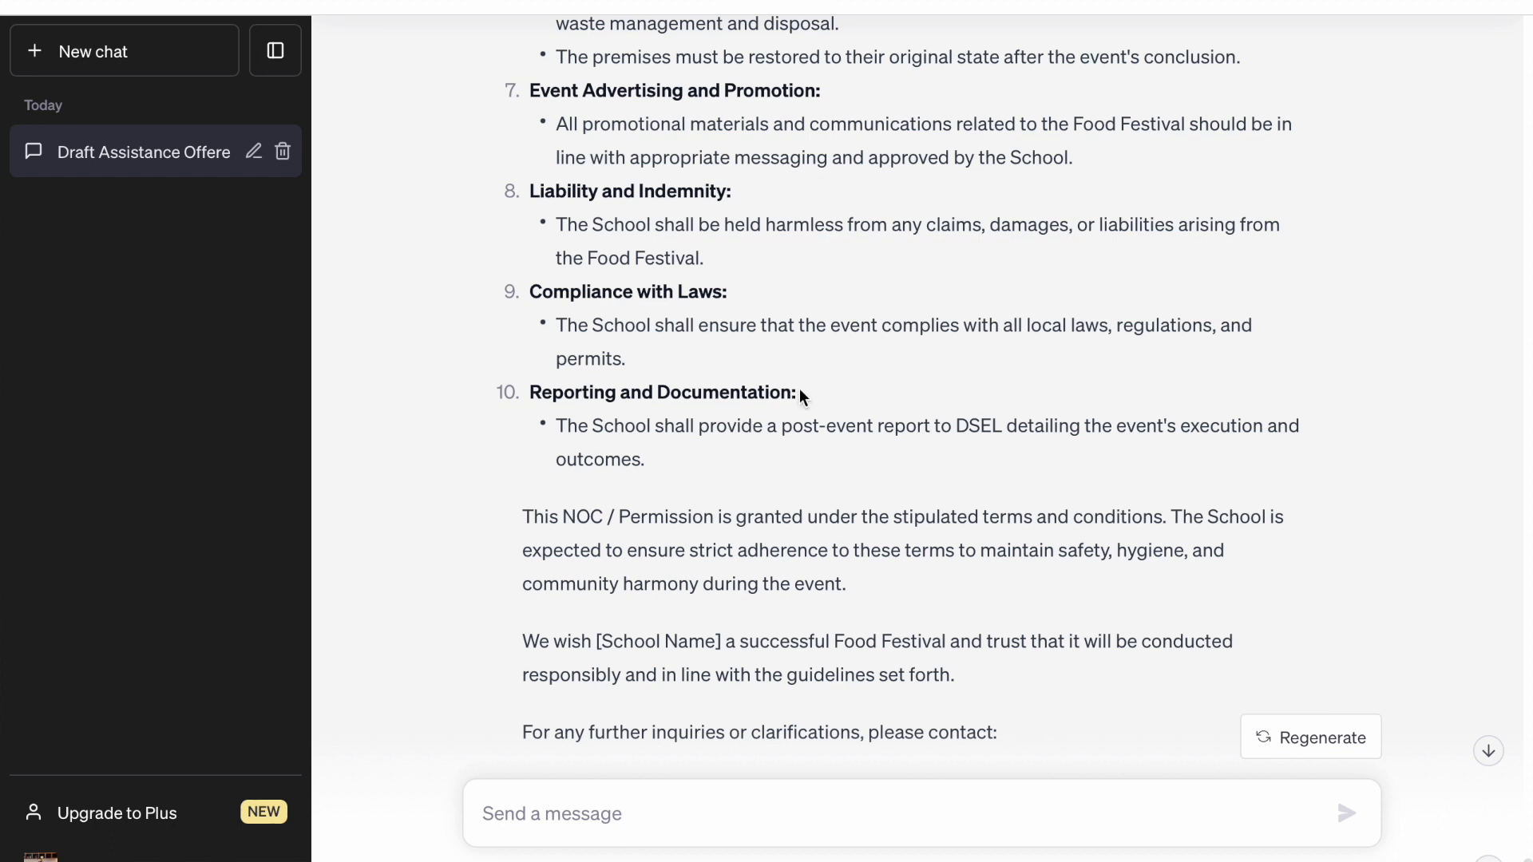
pyautogui.scroll(-3, 792, 407)
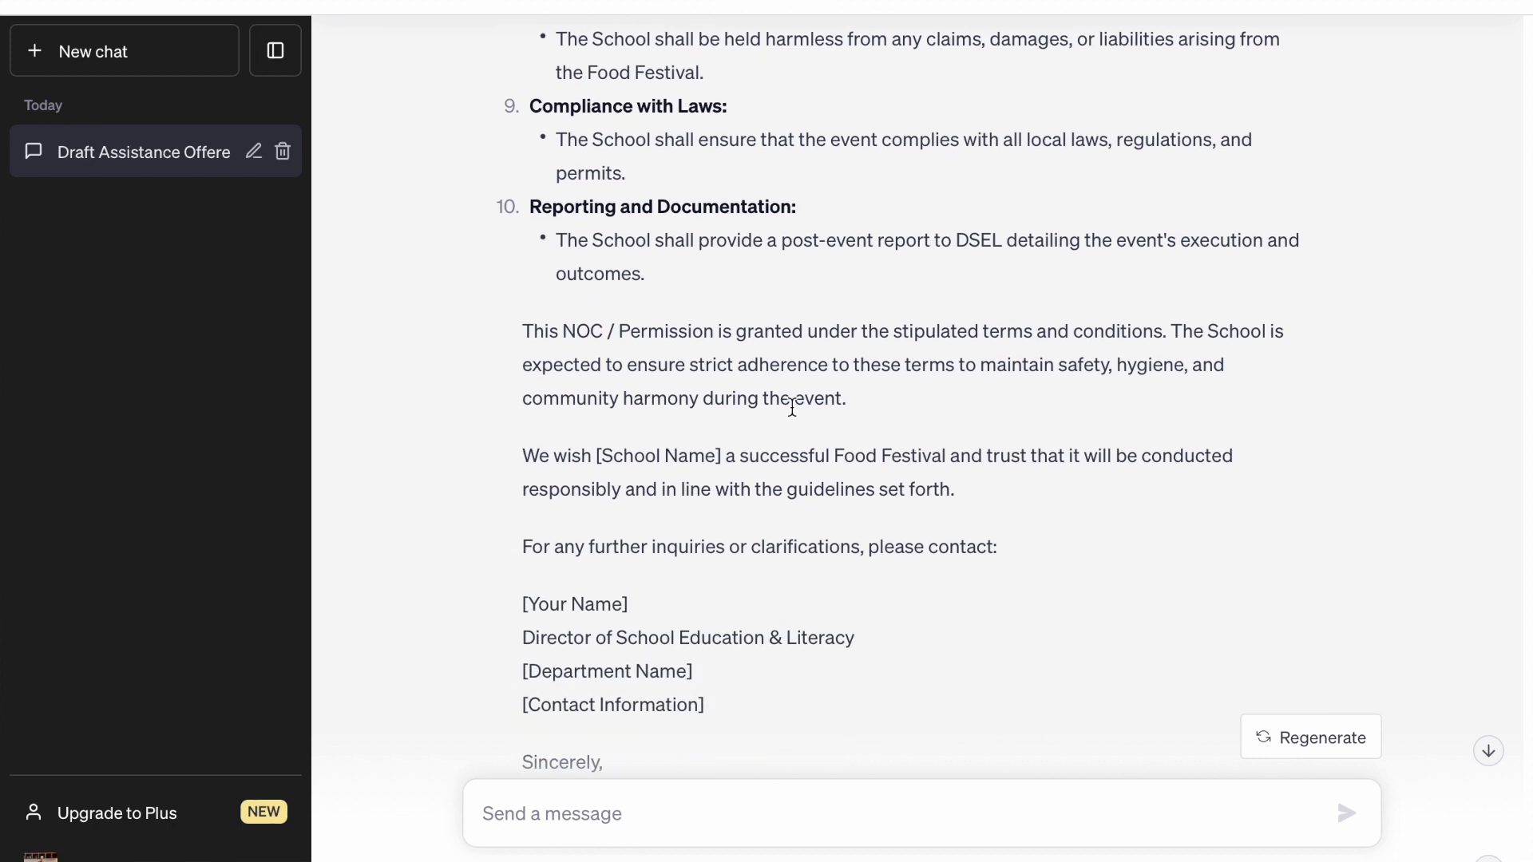
pyautogui.scroll(-1, 792, 405)
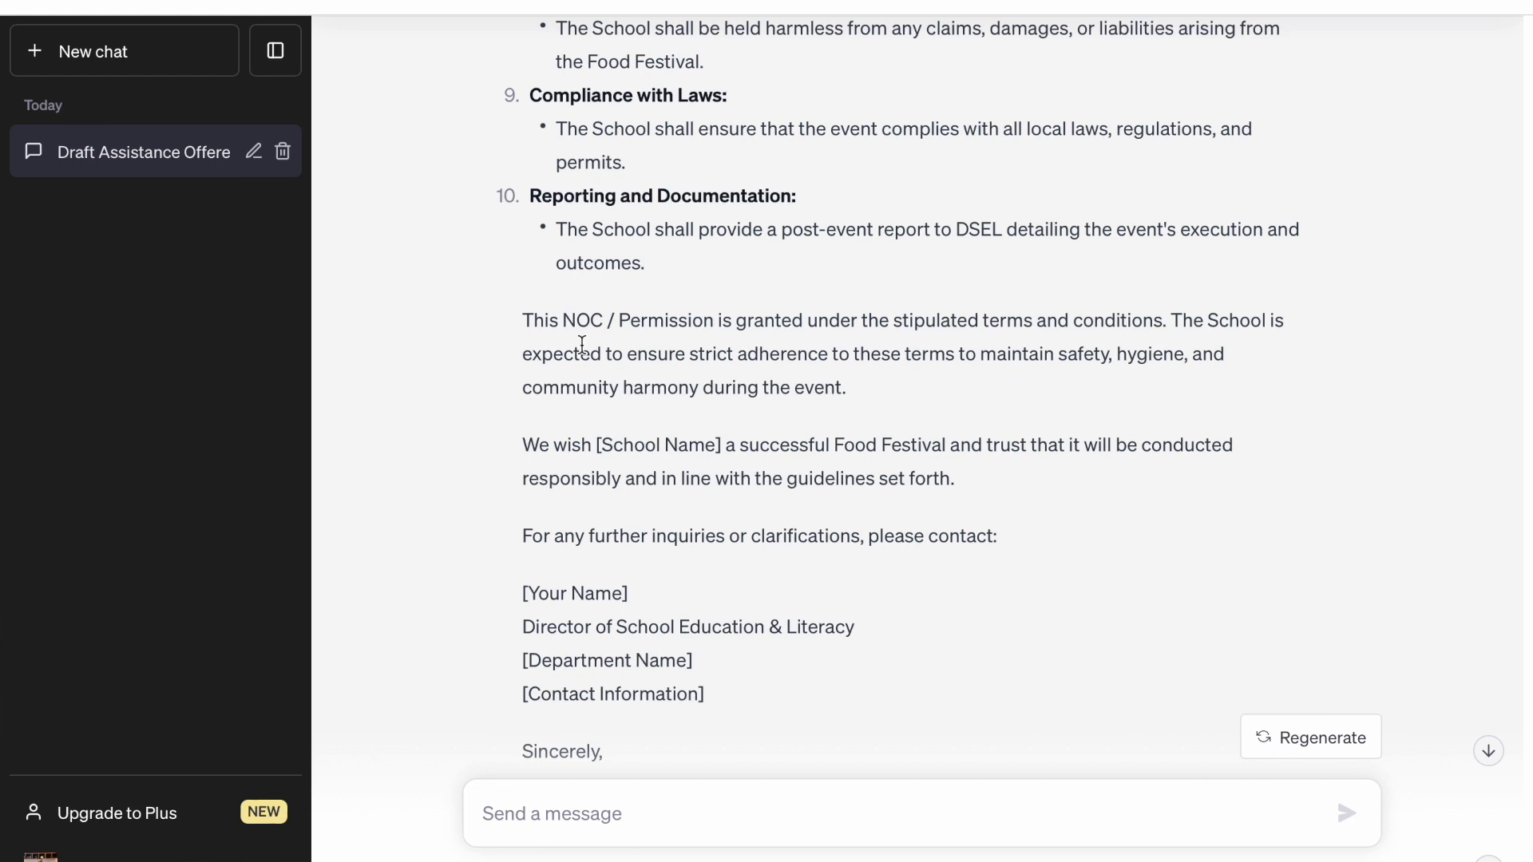
# Highlight the sentence granting the NOC and the closing wish for a successful Food Festival
pyautogui.moveTo(560, 312); pyautogui.dragTo(1091, 316)
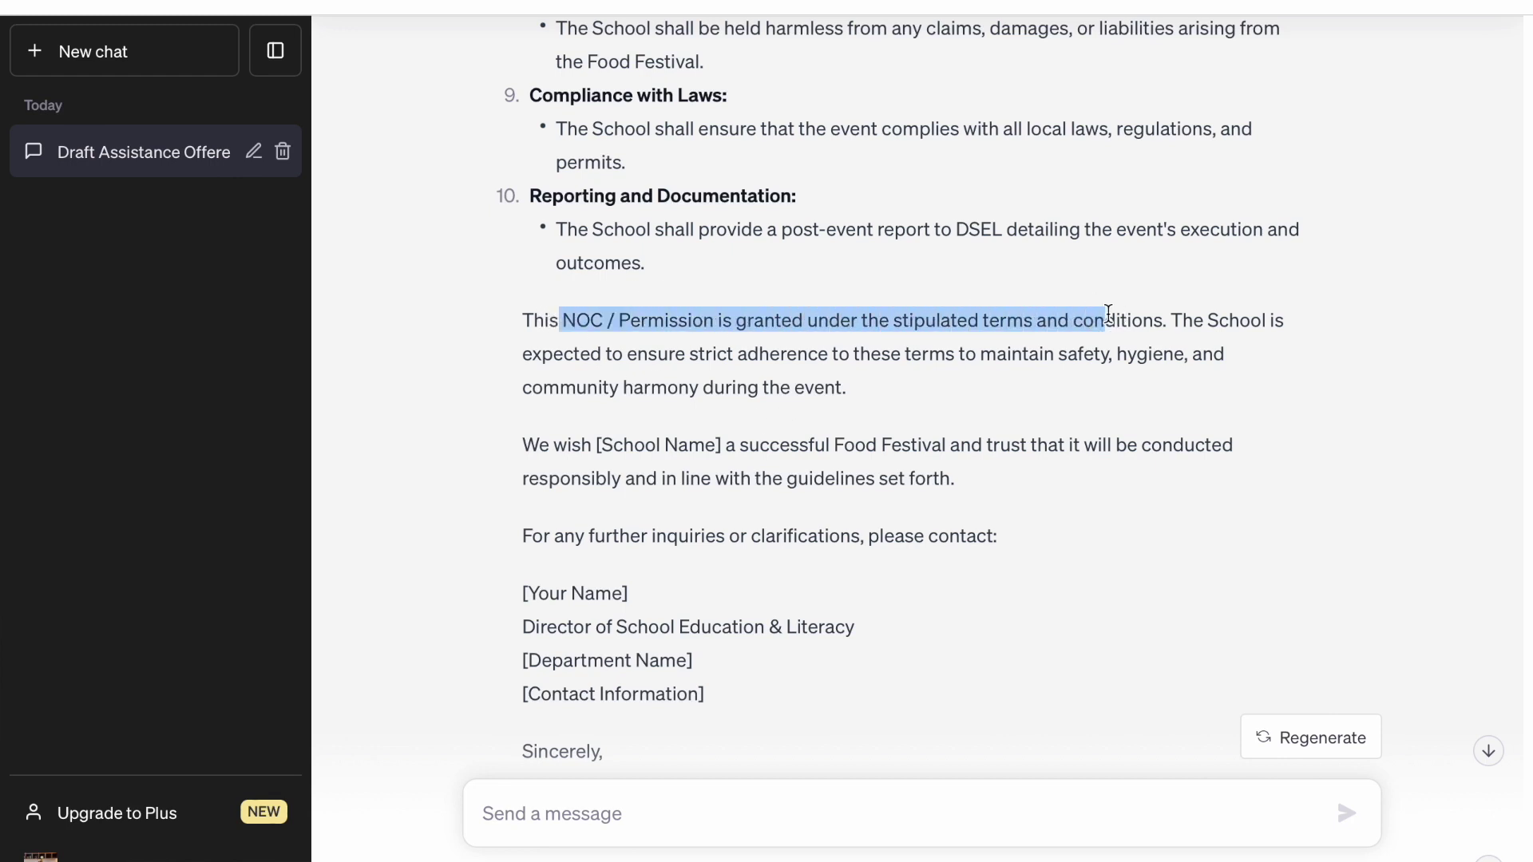
pyautogui.scroll(-3, 1108, 313)
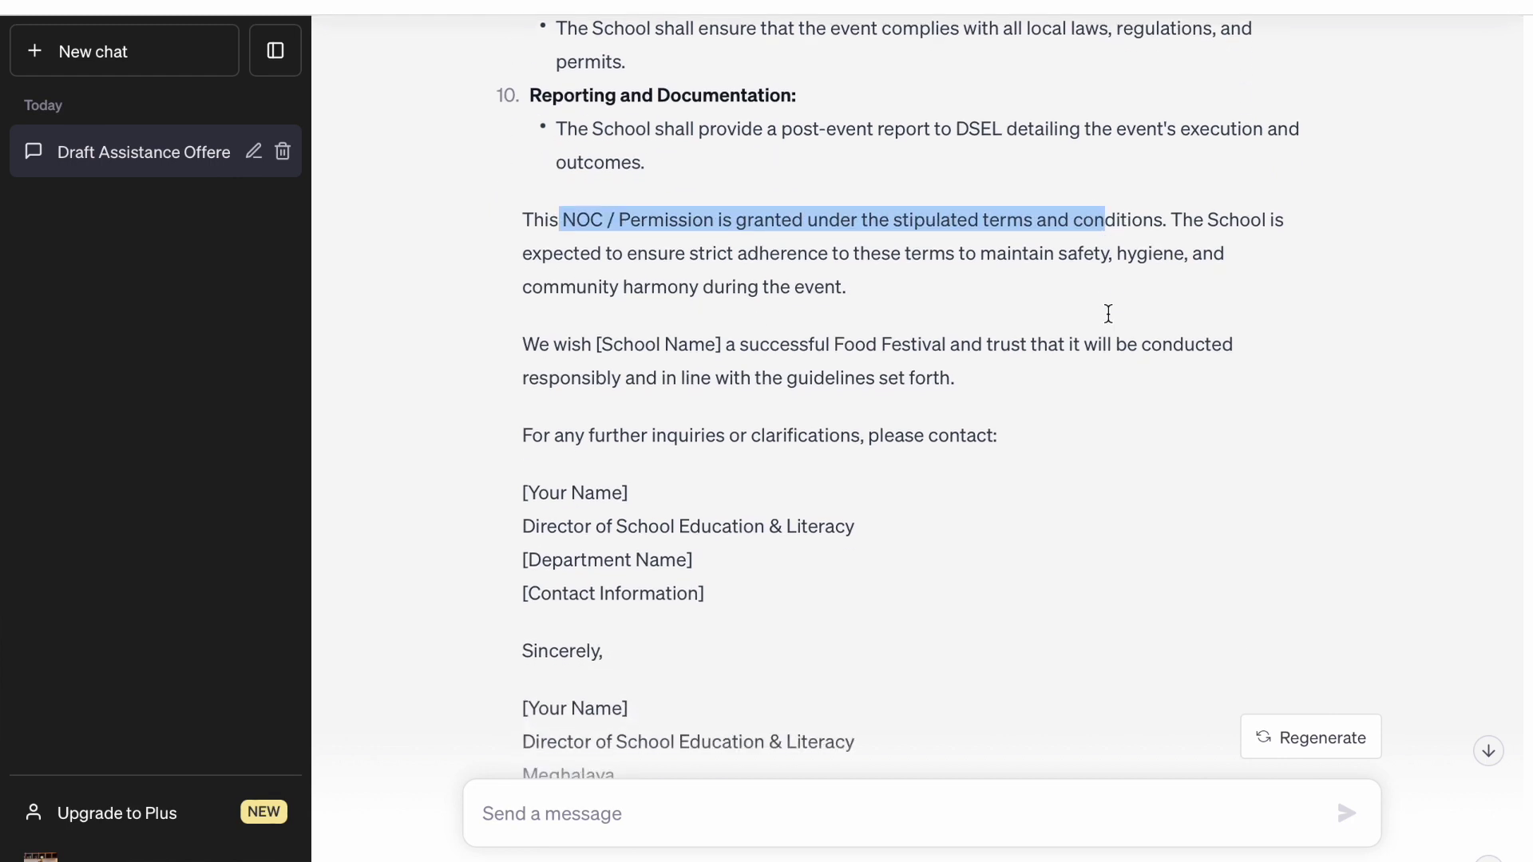
pyautogui.moveTo(978, 376); pyautogui.dragTo(555, 332)
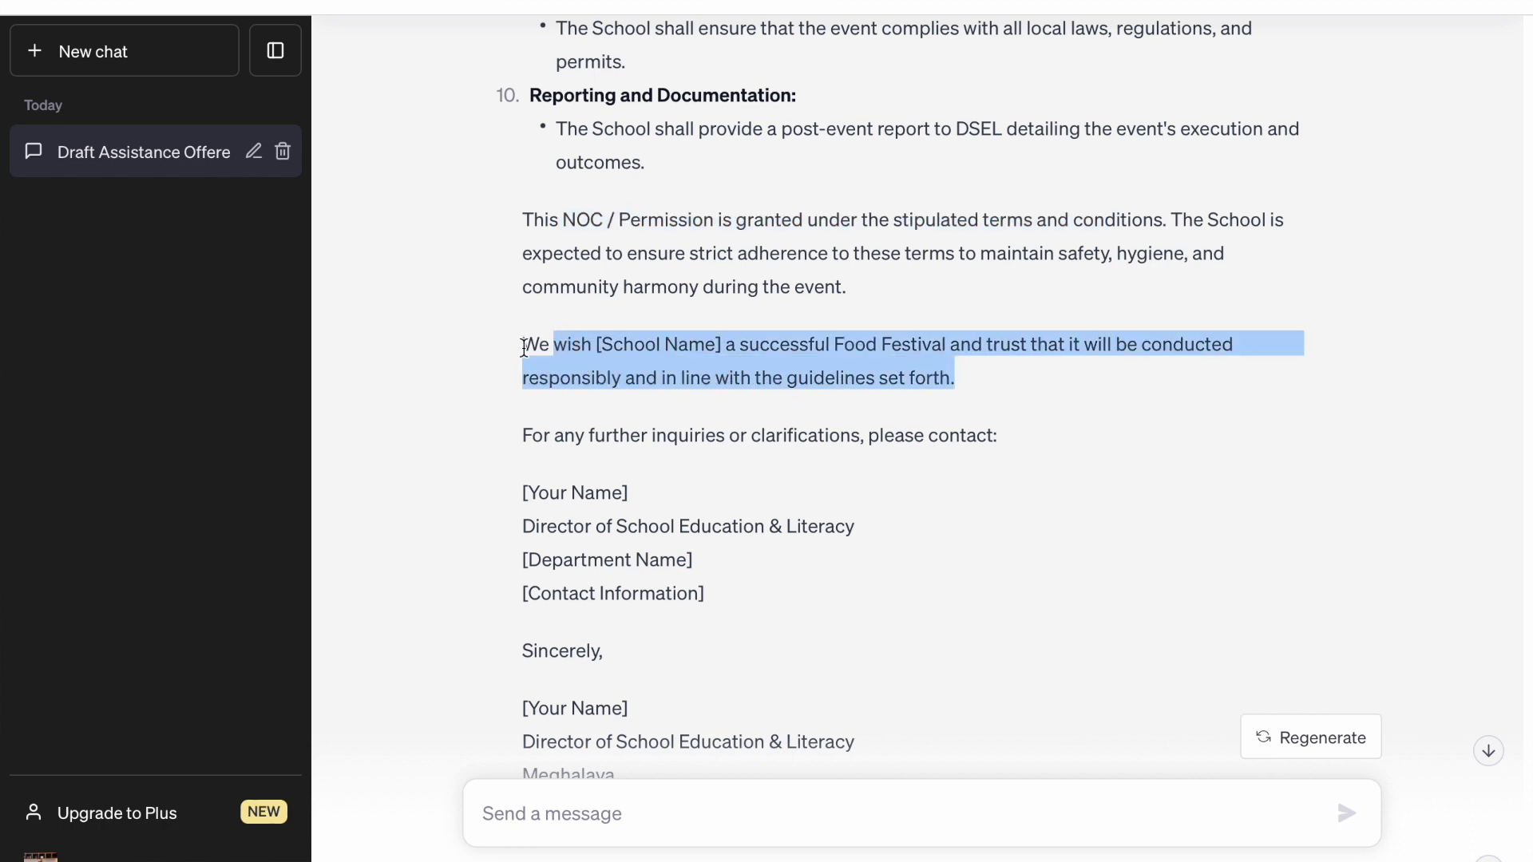